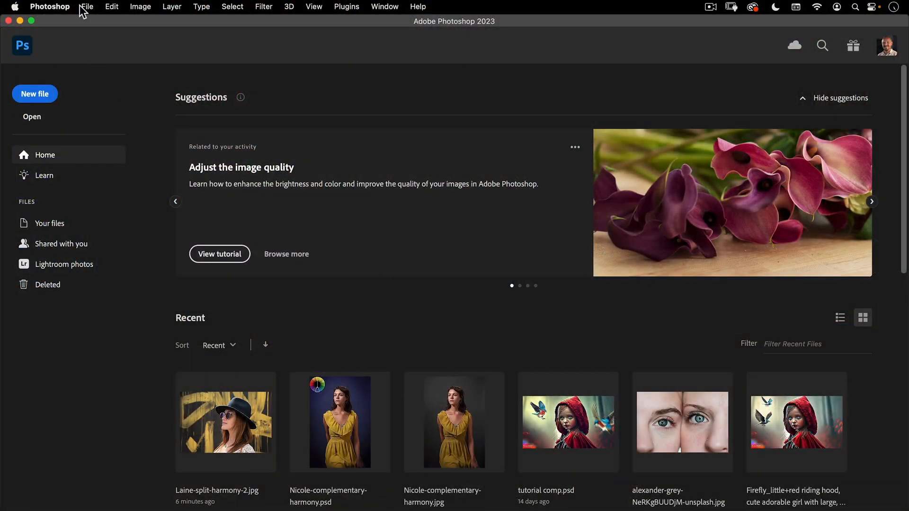
Open the image Nicole-complementary-harmony.jpg from the assets folder
{"action": "left_click", "coordinate": [86, 6]}
{"action": "left_click", "coordinate": [85, 34]}
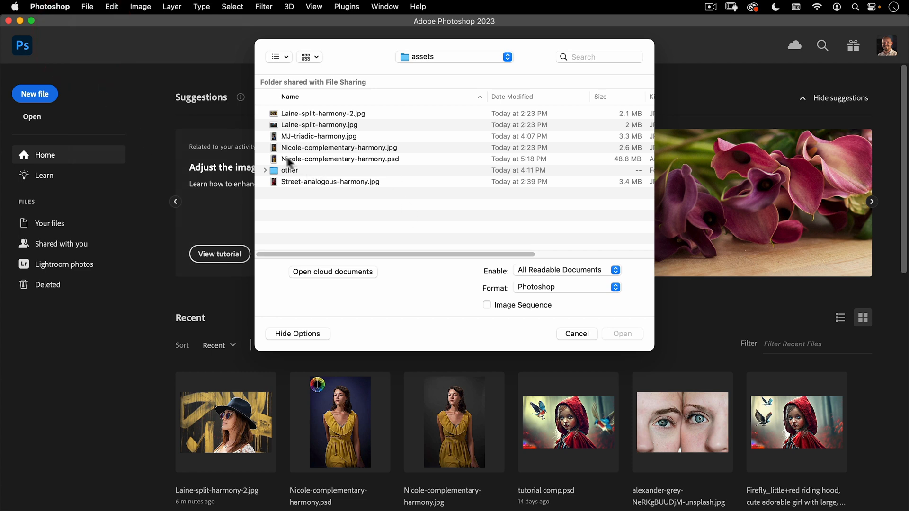
{"action": "double_click", "coordinate": [360, 147]}
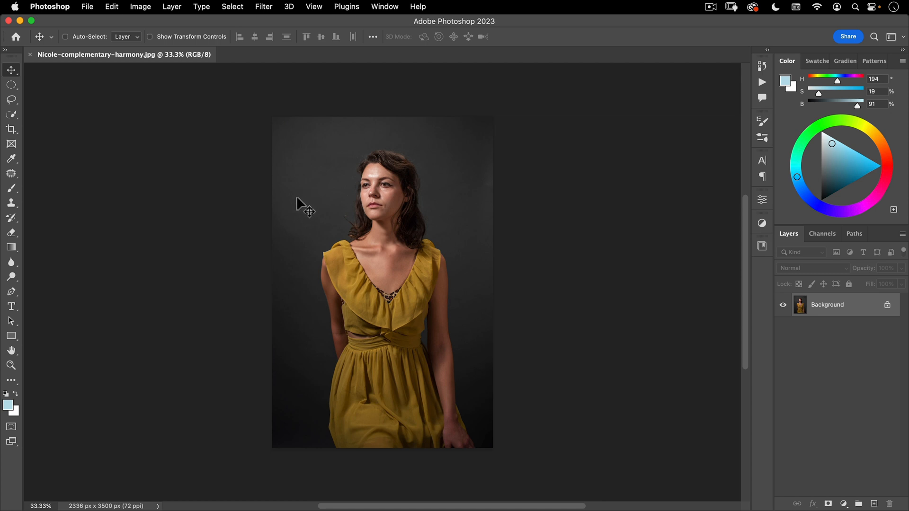
Place the compl-yellow-orange colour wheel from the Color Harmonies library in the upper-left corner of the photo
{"action": "left_click", "coordinate": [759, 242]}
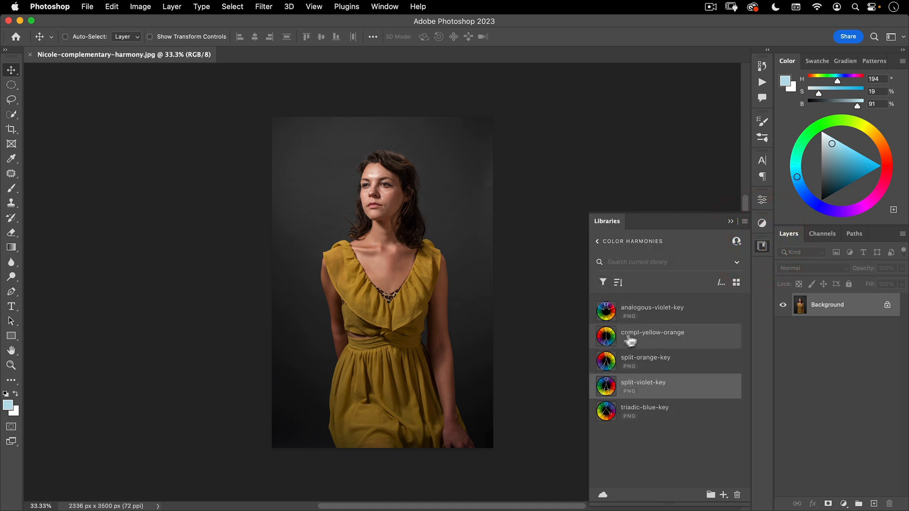
{"action": "left_click_drag", "start_coordinate": [633, 342], "coordinate": [318, 166]}
{"action": "left_click", "coordinate": [350, 185]}
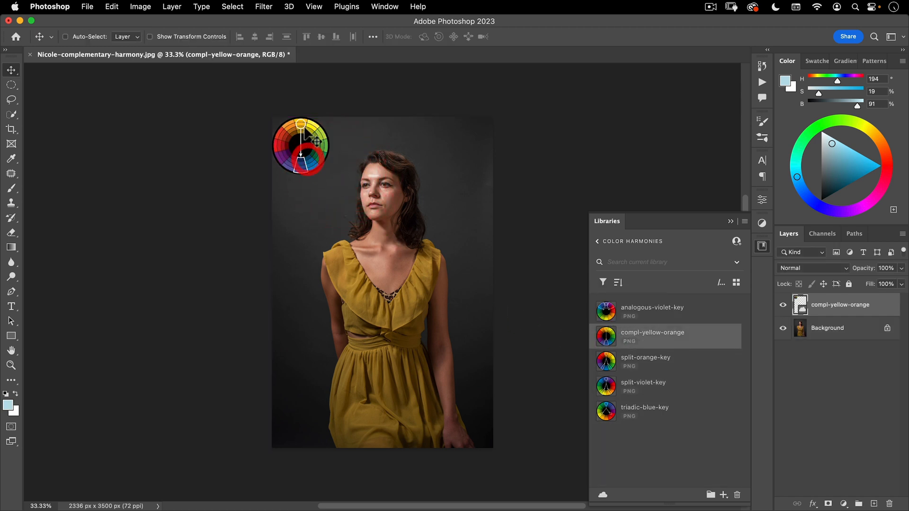
{"action": "left_click_drag", "start_coordinate": [304, 122], "coordinate": [304, 122]}
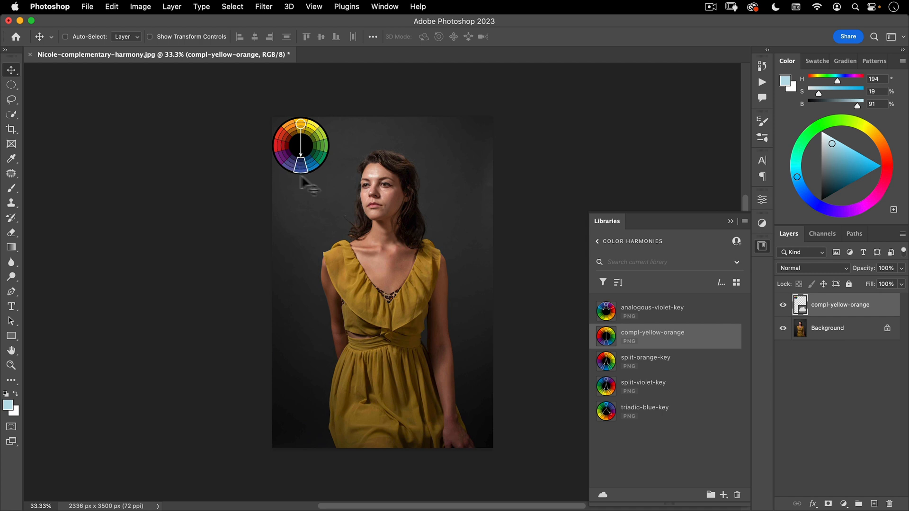
{"action": "left_click", "coordinate": [767, 247]}
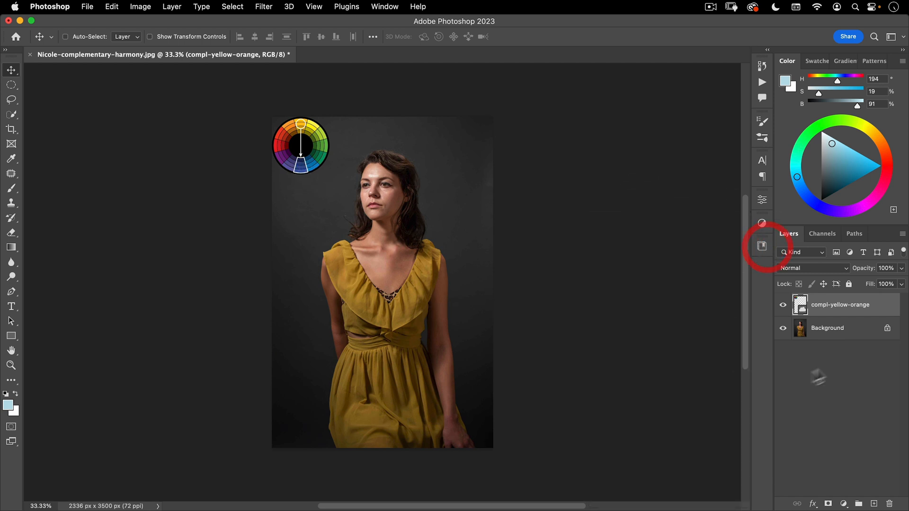
Add a Curves adjustment layer masked to the backdrop, using an inverted Select Subject selection made on the Background layer
{"action": "left_click", "coordinate": [827, 332]}
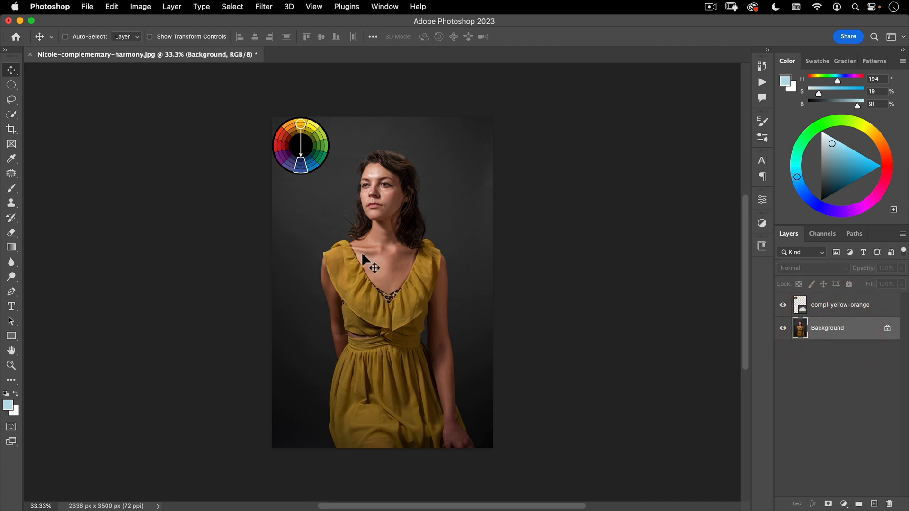
{"action": "left_click", "coordinate": [233, 7]}
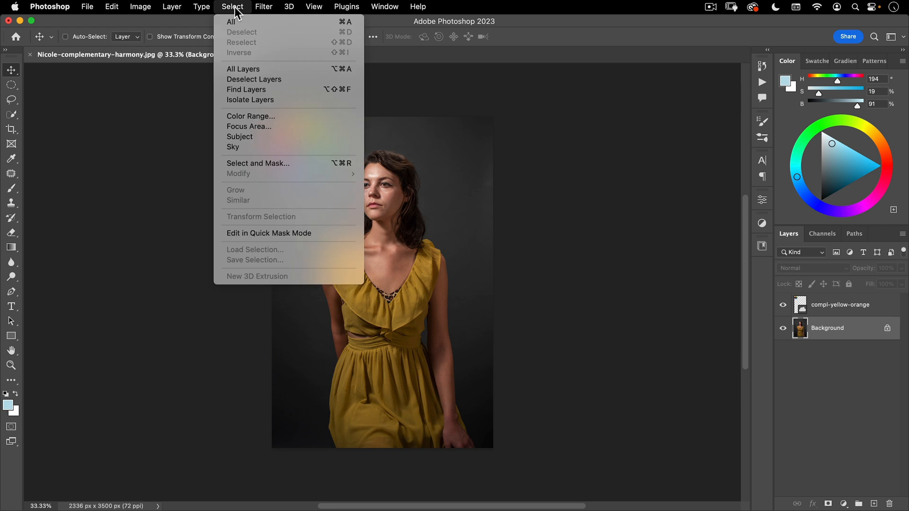
{"action": "left_click", "coordinate": [244, 136]}
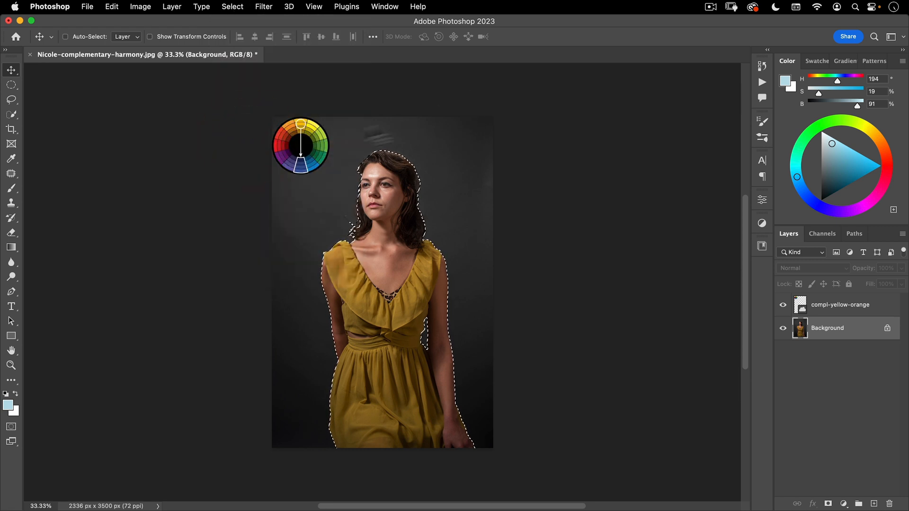
{"action": "left_click", "coordinate": [170, 8]}
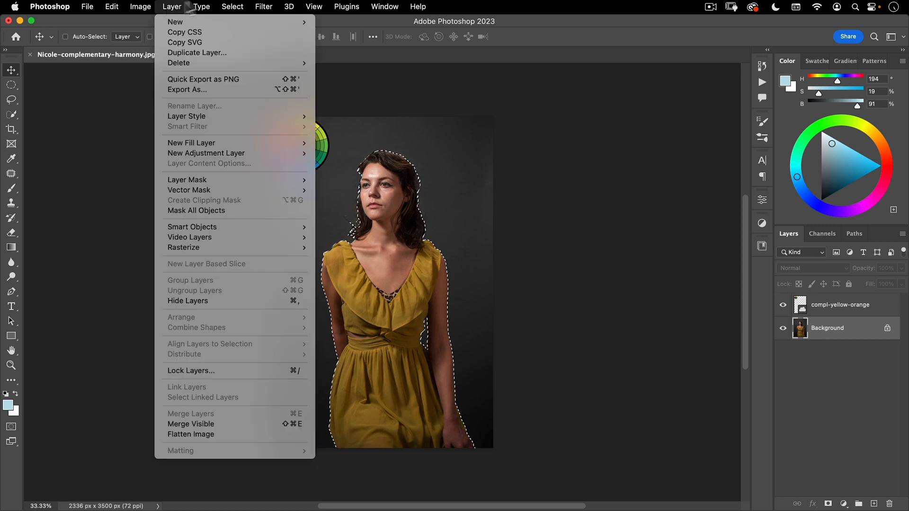
{"action": "mouse_move", "coordinate": [232, 6]}
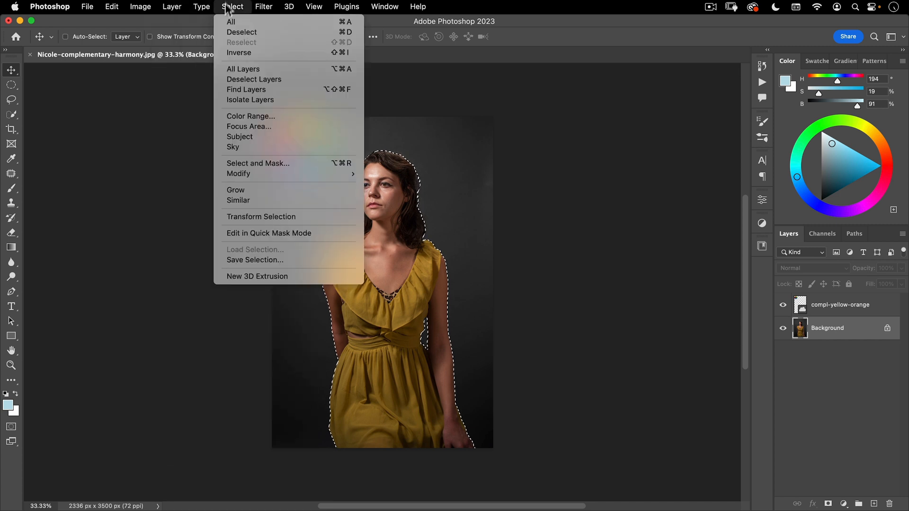
{"action": "left_click", "coordinate": [344, 53]}
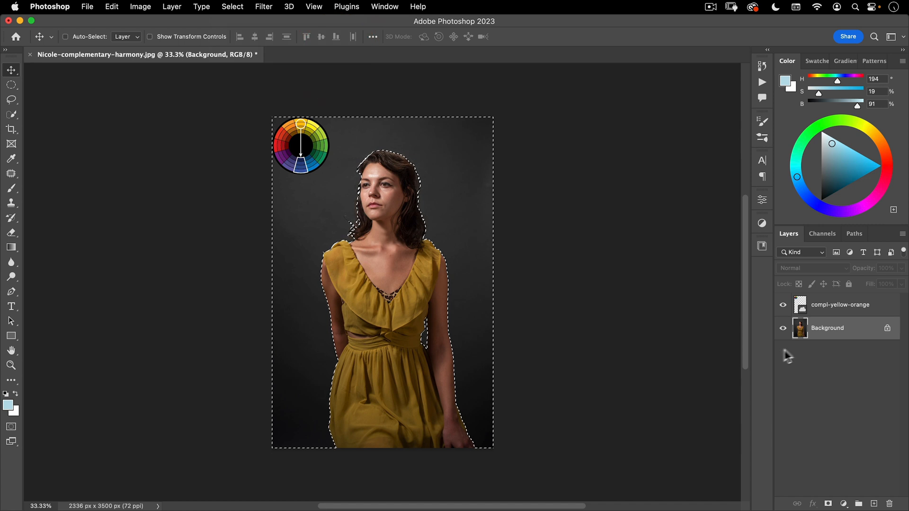
{"action": "left_click", "coordinate": [844, 504]}
{"action": "left_click", "coordinate": [839, 311]}
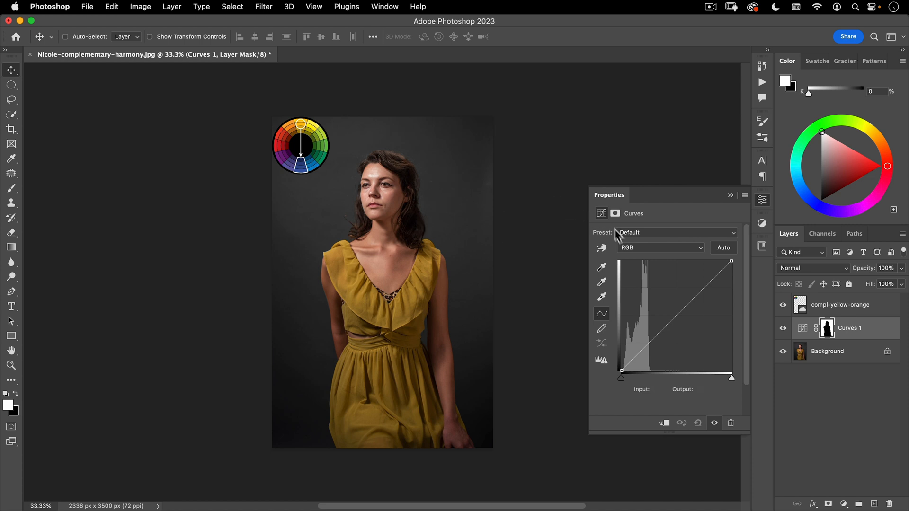
Try tinting the backdrop by raising the blue curve and lowering the green curve to input 131, output 95, and reset the Curves adjustment
{"action": "left_click", "coordinate": [629, 248]}
{"action": "left_click", "coordinate": [634, 279]}
{"action": "left_click_drag", "start_coordinate": [664, 328], "coordinate": [663, 302]}
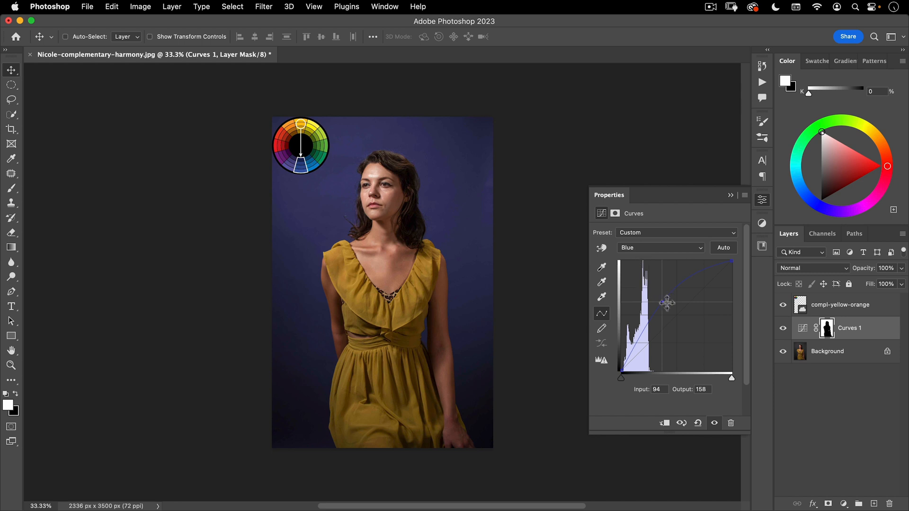
{"action": "left_click_drag", "start_coordinate": [662, 301], "coordinate": [649, 128]}
{"action": "left_click_drag", "start_coordinate": [644, 248], "coordinate": [642, 226]}
{"action": "left_click_drag", "start_coordinate": [675, 317], "coordinate": [679, 330]}
{"action": "left_click", "coordinate": [658, 248]}
{"action": "left_click", "coordinate": [654, 258]}
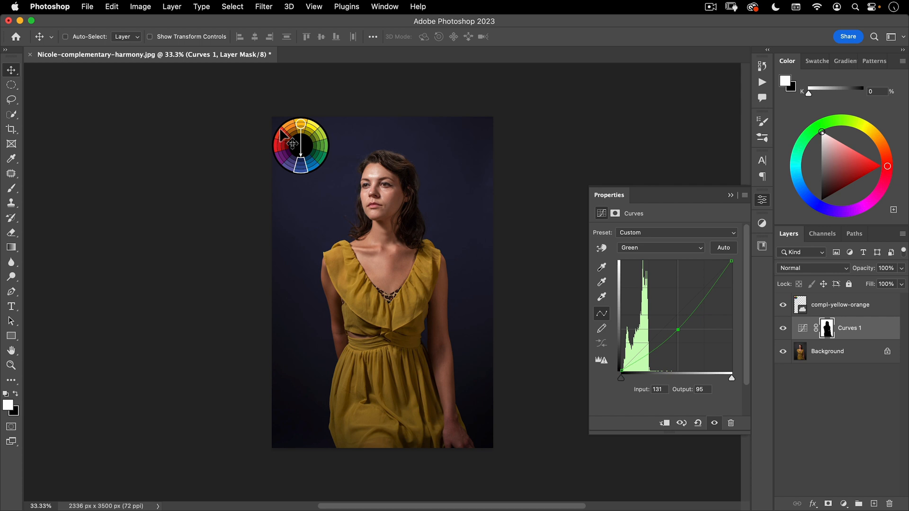
{"action": "left_click", "coordinate": [698, 423]}
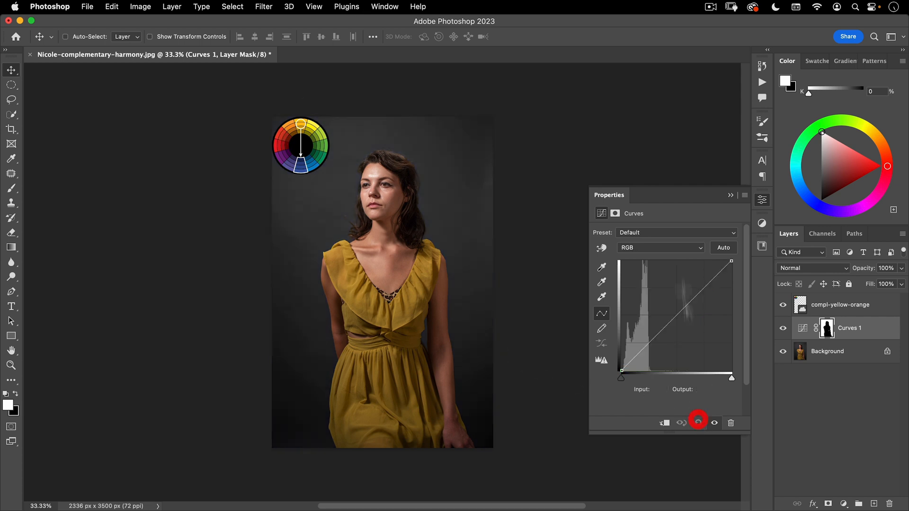
Turn the backdrop blue by raising the blue curve of Curves 1 to output 219 at input 118
{"action": "left_click", "coordinate": [639, 254]}
{"action": "left_click", "coordinate": [635, 273]}
{"action": "left_click_drag", "start_coordinate": [674, 318], "coordinate": [672, 276]}
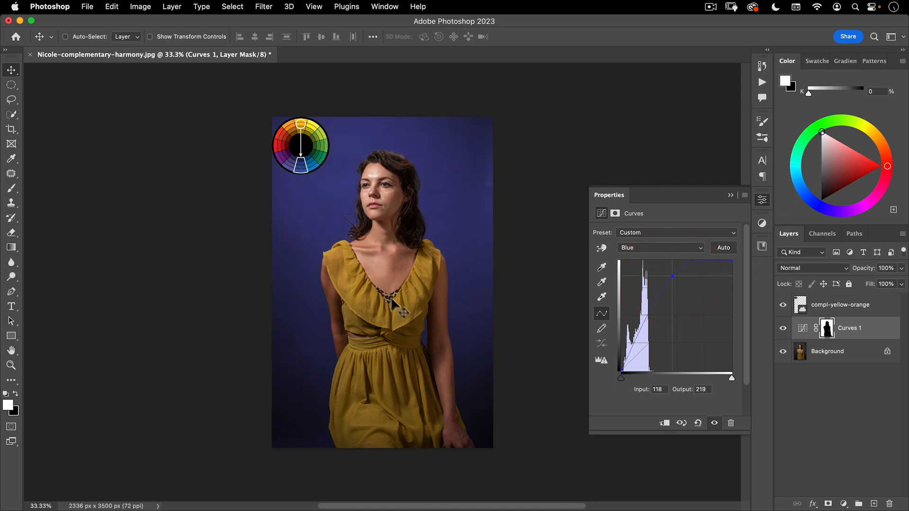
{"action": "left_click", "coordinate": [762, 198]}
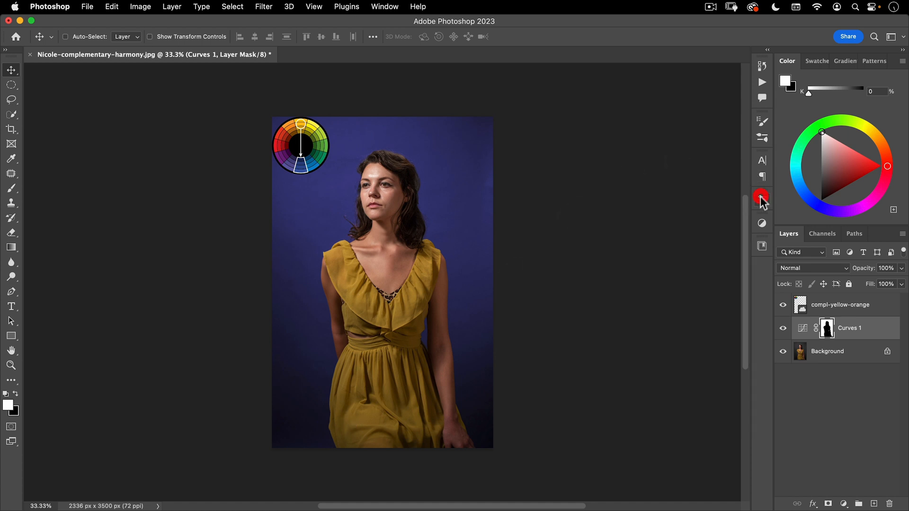
Duplicate the Curves 1 layer and invert the copy's mask so it affects the woman instead of the backdrop
{"action": "left_click_drag", "start_coordinate": [800, 334], "coordinate": [875, 503]}
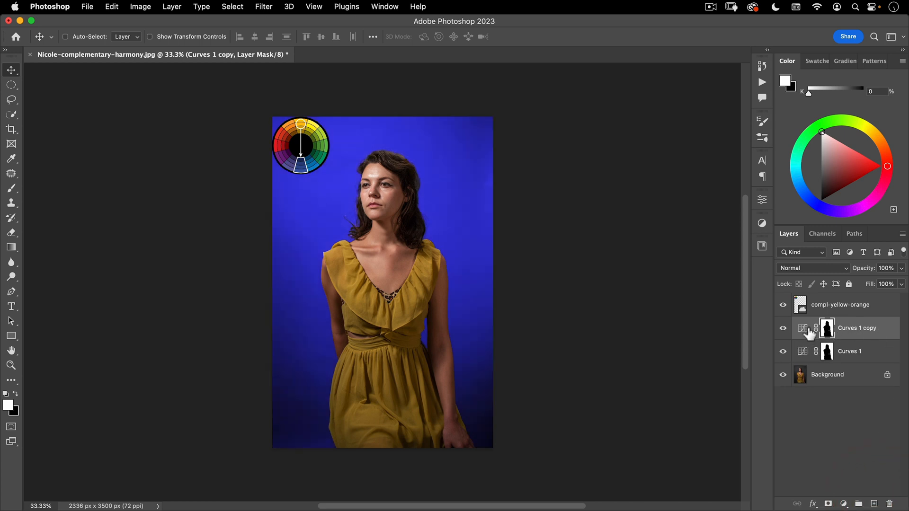
{"action": "double_click", "coordinate": [805, 330]}
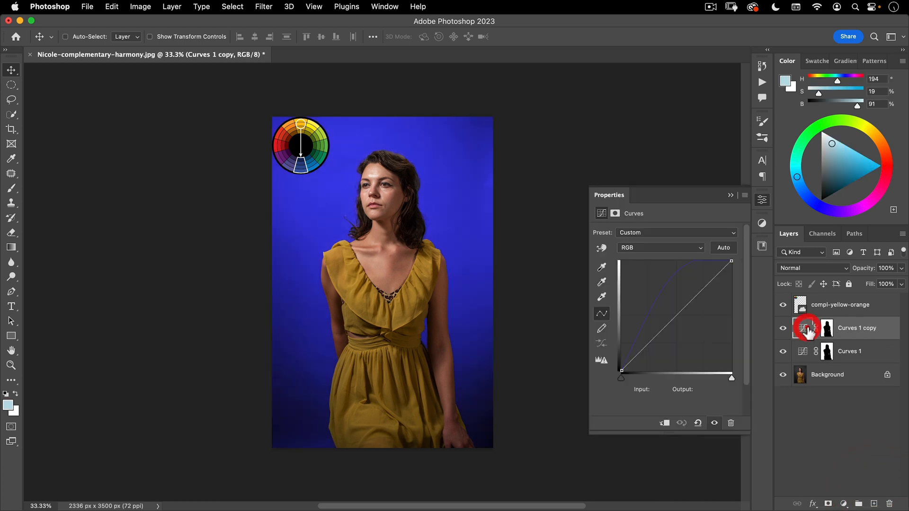
{"action": "left_click", "coordinate": [615, 214]}
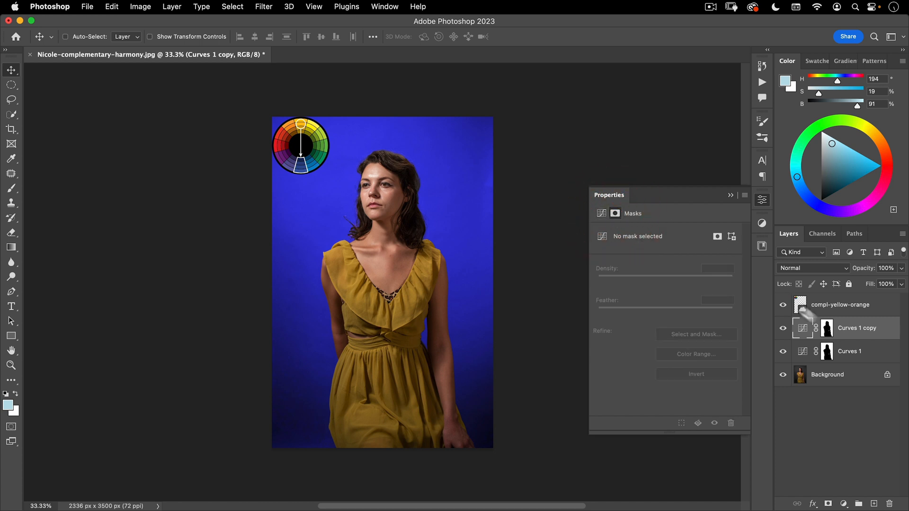
{"action": "left_click", "coordinate": [829, 332]}
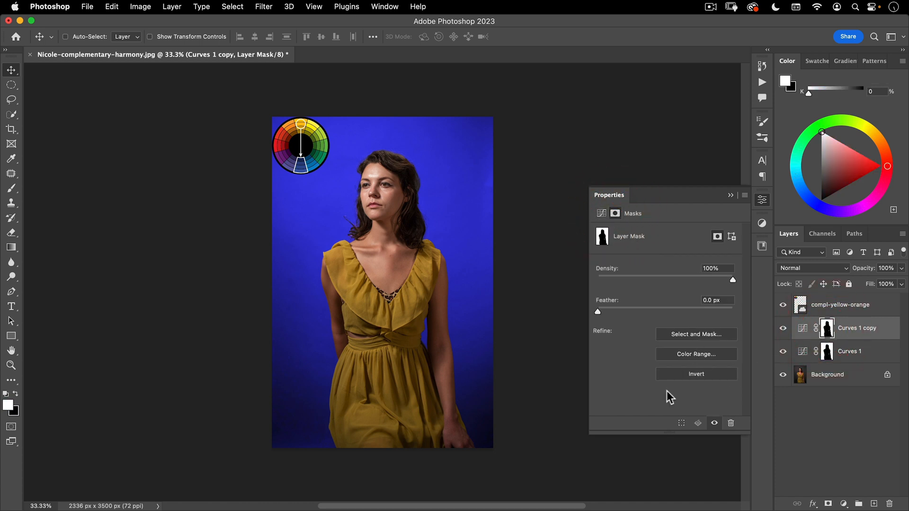
{"action": "left_click", "coordinate": [694, 375]}
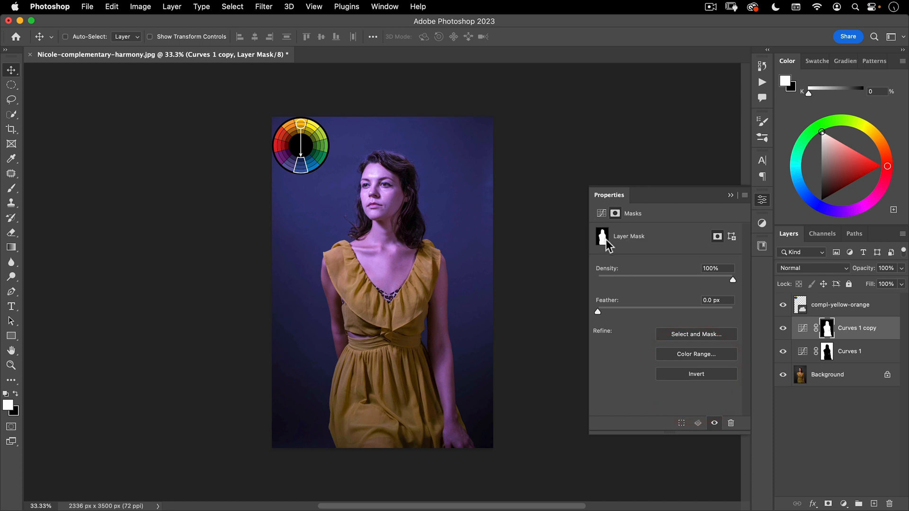
Reset the copied Curves adjustment and brighten its RGB curve with a highlight point and a shadow point at input 58, output 75
{"action": "left_click", "coordinate": [601, 214]}
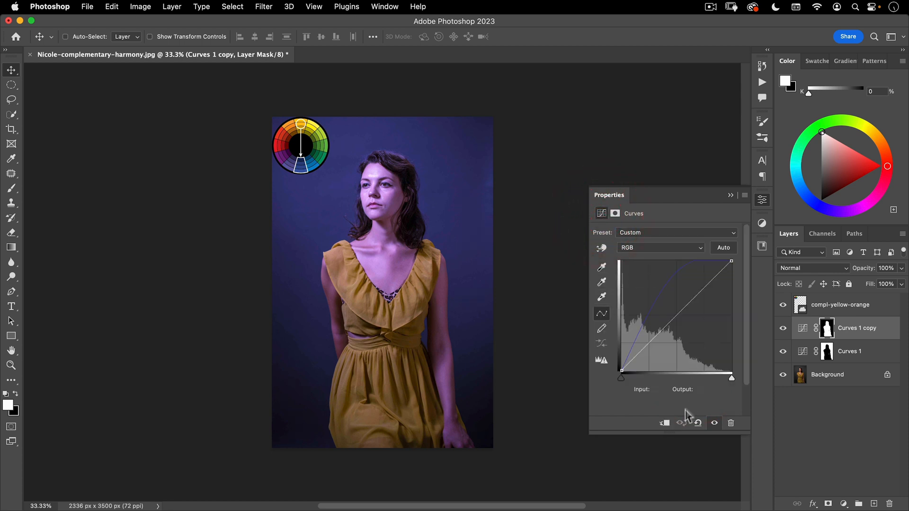
{"action": "left_click", "coordinate": [698, 422]}
{"action": "left_click_drag", "start_coordinate": [692, 301], "coordinate": [687, 285]}
{"action": "left_click_drag", "start_coordinate": [647, 337], "coordinate": [646, 338]}
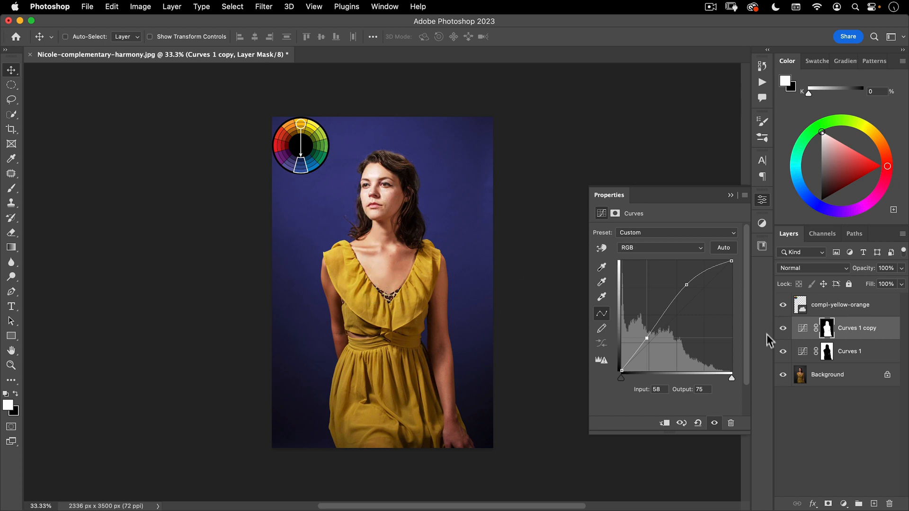
Refine the Curves 1 copy mask in Select and Mask, subtracting the woman's hair, face, chest and arms so only the dress remains
{"action": "left_click", "coordinate": [827, 331]}
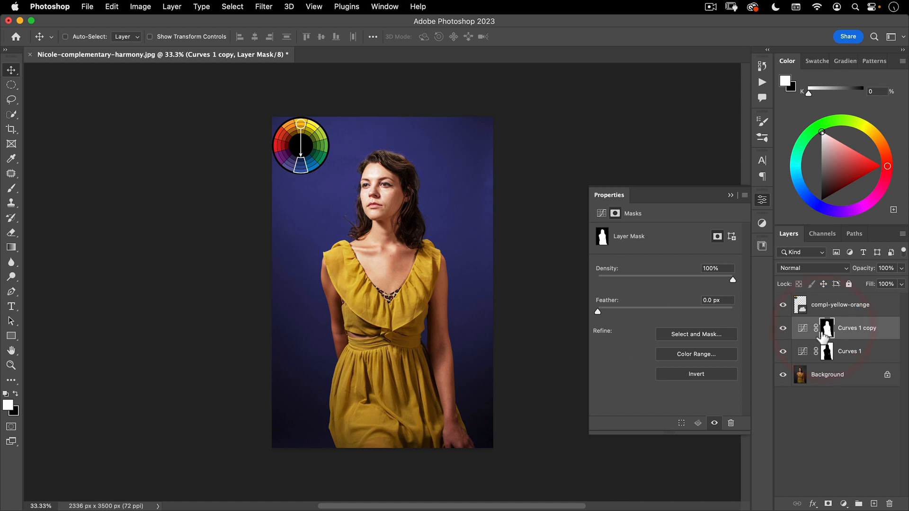
{"action": "left_click", "coordinate": [691, 337]}
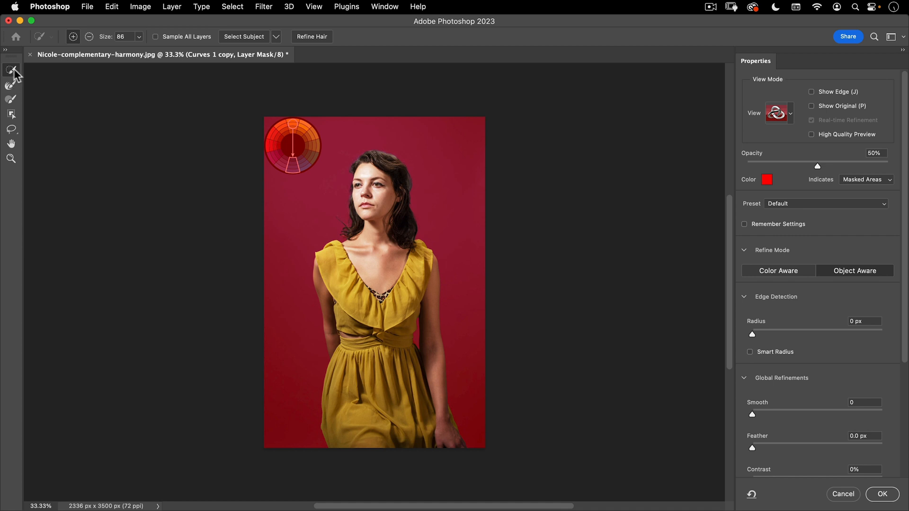
{"action": "left_click", "coordinate": [89, 37]}
{"action": "mouse_move", "coordinate": [347, 194]}
{"action": "left_mouse_down"}
{"action": "mouse_move", "coordinate": [366, 215]}
{"action": "mouse_move", "coordinate": [353, 154]}
{"action": "mouse_move", "coordinate": [394, 181]}
{"action": "mouse_move", "coordinate": [385, 154]}
{"action": "mouse_move", "coordinate": [413, 191]}
{"action": "mouse_move", "coordinate": [385, 257]}
{"action": "mouse_move", "coordinate": [355, 212]}
{"action": "left_mouse_up"}
{"action": "left_click", "coordinate": [340, 219]}
{"action": "mouse_move", "coordinate": [380, 294]}
{"action": "left_mouse_down"}
{"action": "mouse_move", "coordinate": [369, 272]}
{"action": "mouse_move", "coordinate": [379, 287]}
{"action": "left_mouse_up"}
{"action": "left_click", "coordinate": [313, 289]}
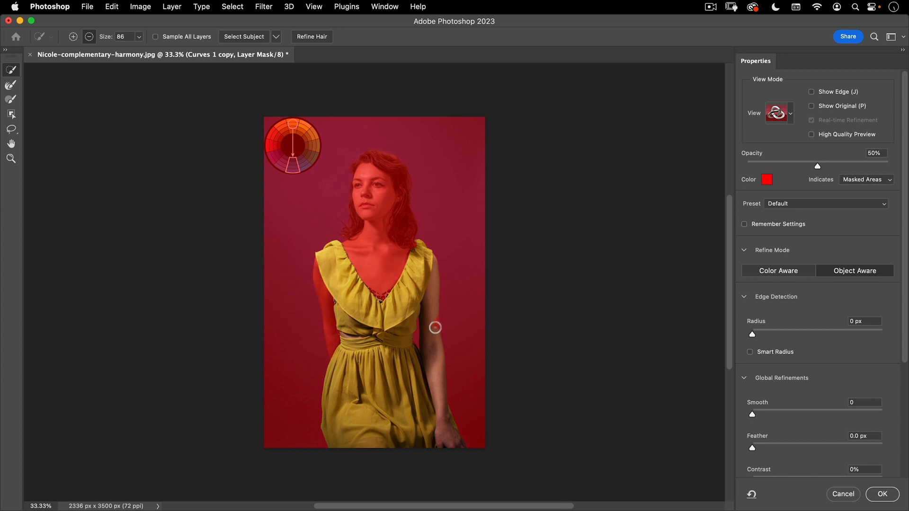
{"action": "left_click", "coordinate": [435, 326]}
{"action": "key", "text": "alt"}
{"action": "left_click_drag", "start_coordinate": [412, 282], "coordinate": [419, 251]}
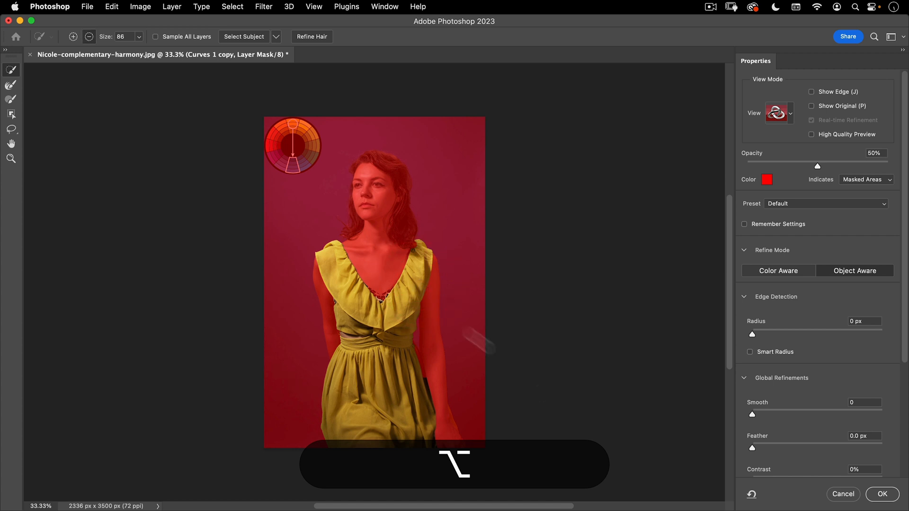
{"action": "left_click", "coordinate": [882, 494]}
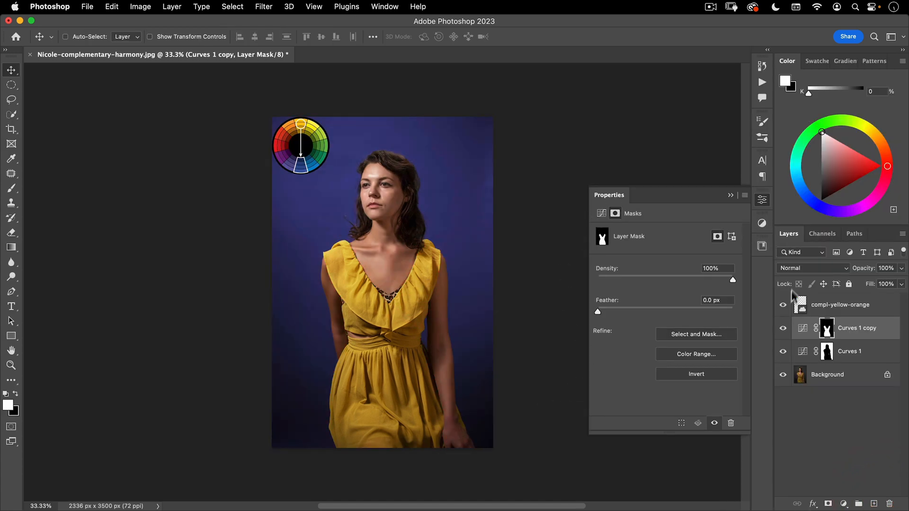
Compare the dress with and without the Curves 1 copy adjustment, and raise its red curve to output 166 at input 145
{"action": "left_click", "coordinate": [783, 329]}
{"action": "left_click", "coordinate": [783, 329]}
{"action": "left_click", "coordinate": [784, 328]}
{"action": "left_click", "coordinate": [783, 329]}
{"action": "left_click", "coordinate": [803, 333]}
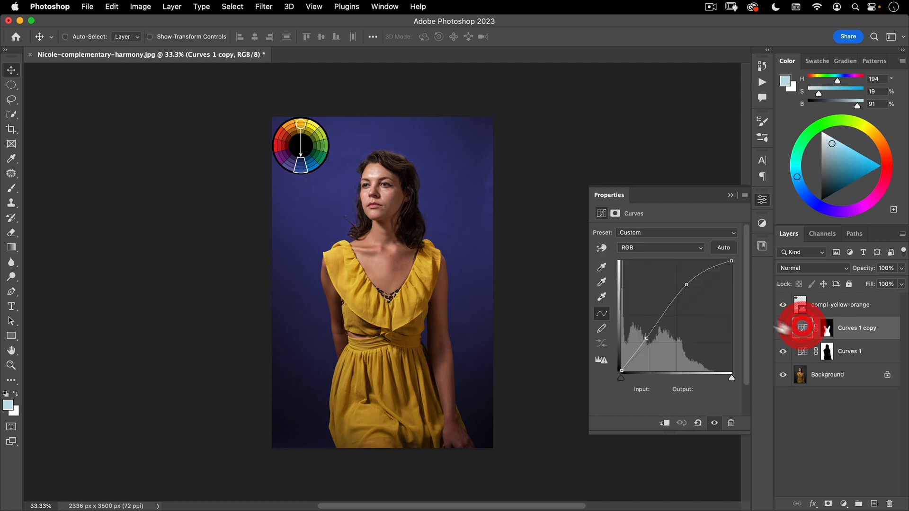
{"action": "left_click", "coordinate": [655, 248]}
{"action": "left_click", "coordinate": [655, 258]}
{"action": "left_click_drag", "start_coordinate": [698, 296], "coordinate": [684, 297]}
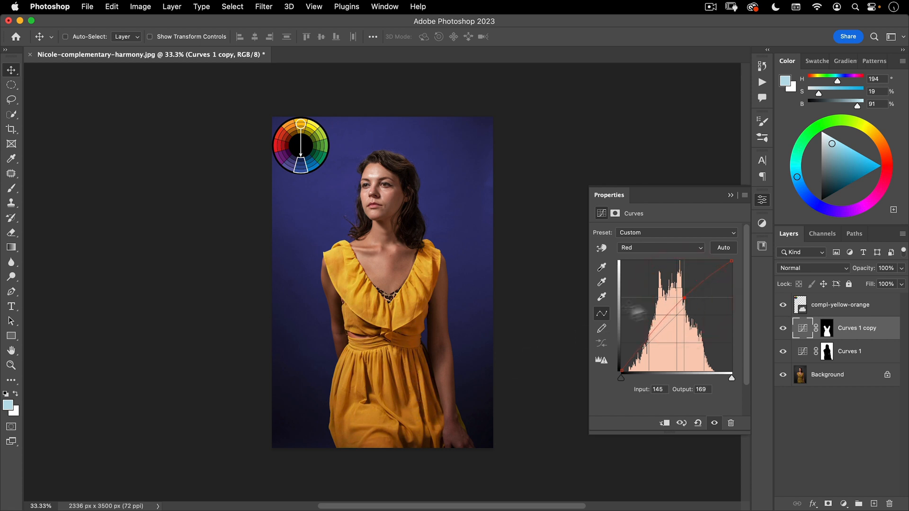
{"action": "left_click_drag", "start_coordinate": [680, 300], "coordinate": [681, 301]}
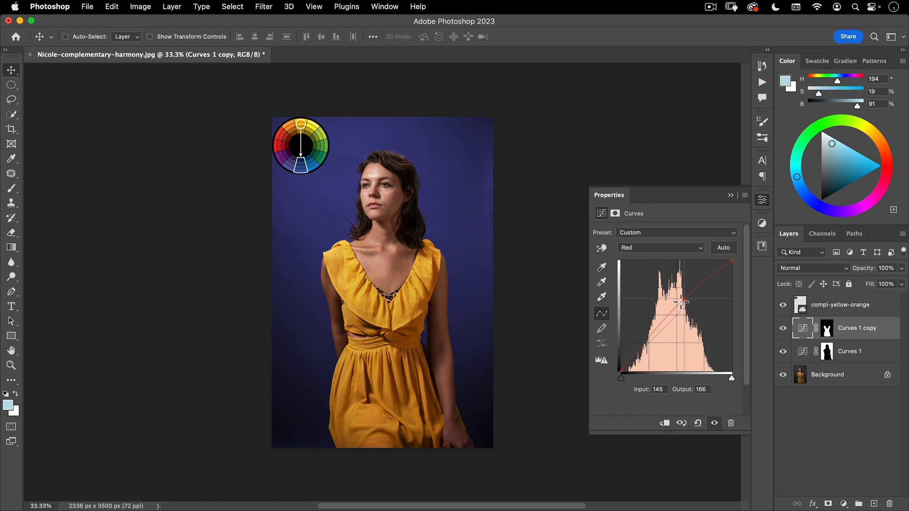
{"action": "left_click", "coordinate": [763, 200]}
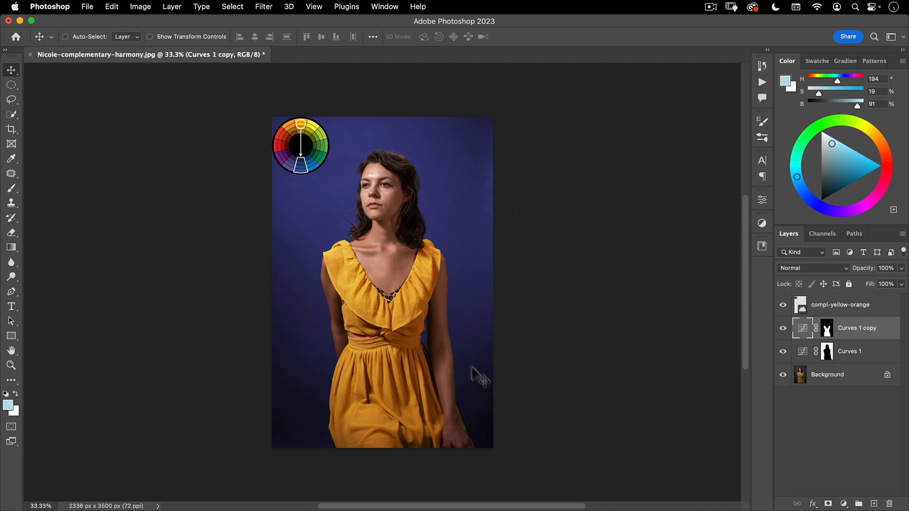
Target the Curves 1 copy layer and draw a large elliptical marquee selection centred on the woman, reaching almost to the canvas edges
{"action": "left_click", "coordinate": [835, 305]}
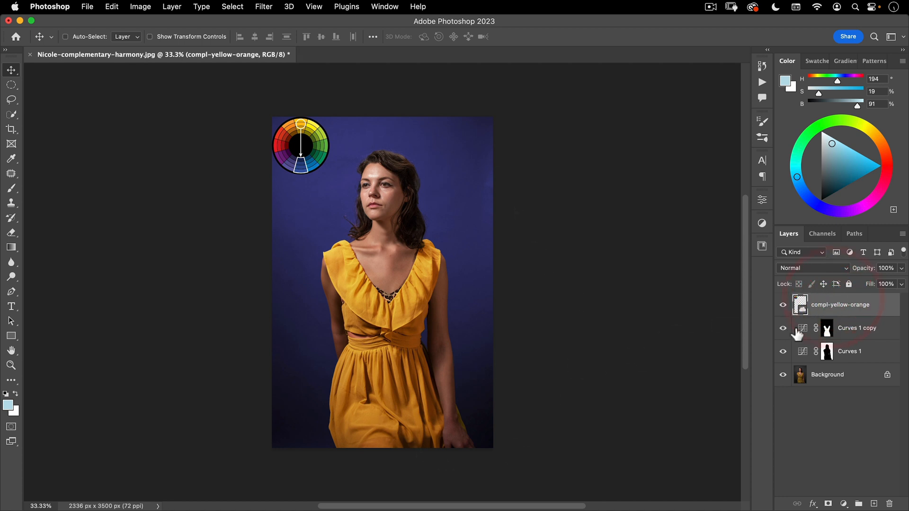
{"action": "left_click", "coordinate": [826, 328]}
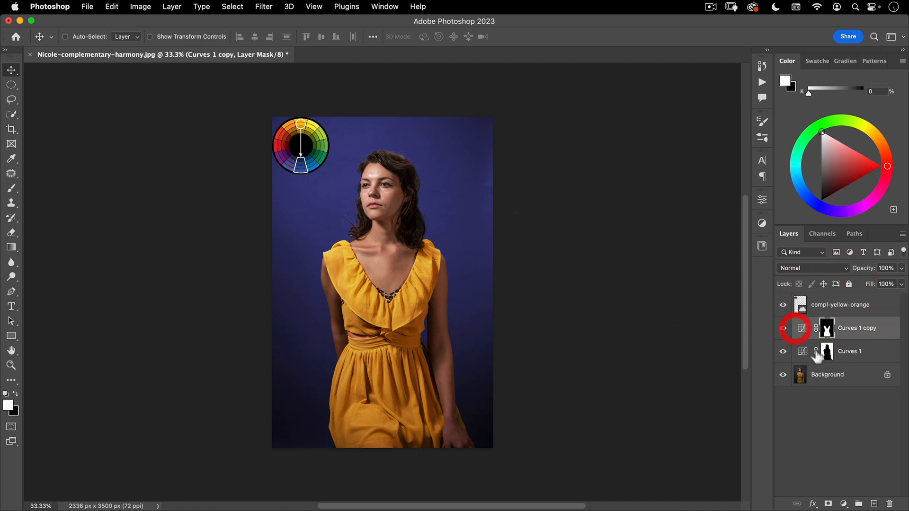
{"action": "left_click", "coordinate": [10, 87]}
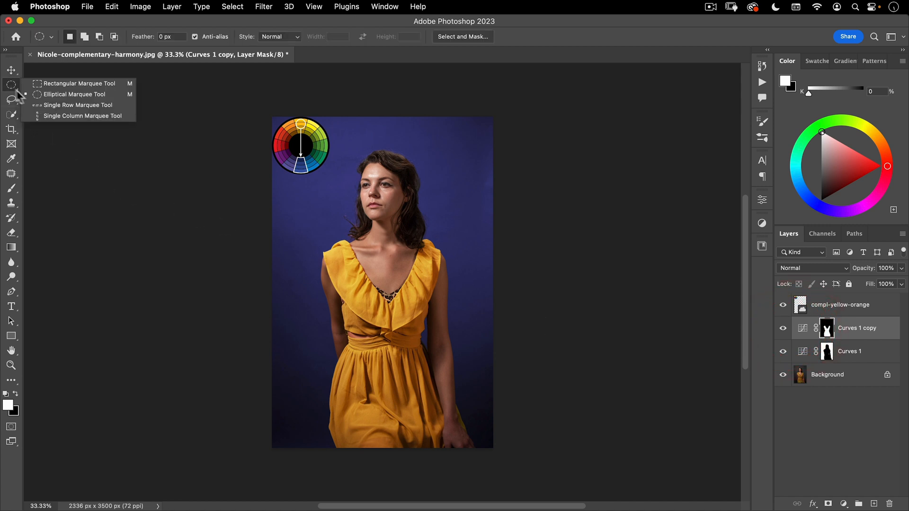
{"action": "left_click", "coordinate": [73, 93]}
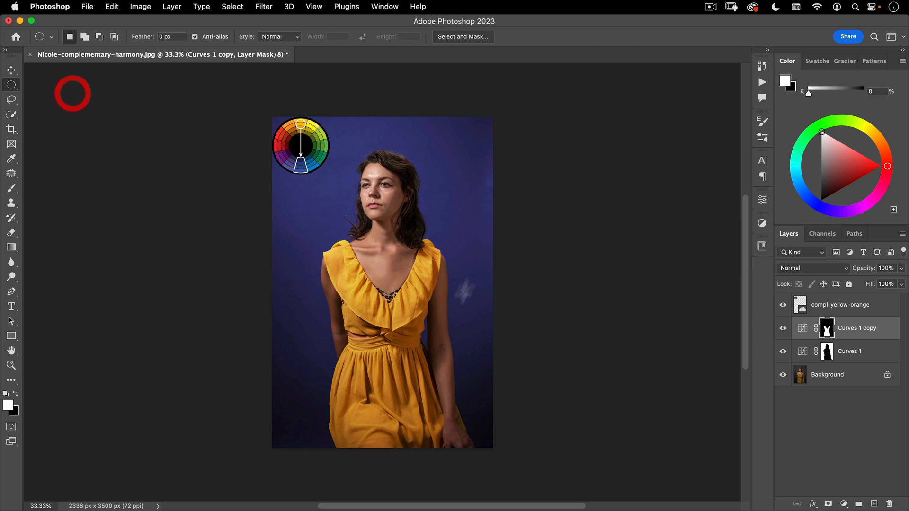
{"action": "key", "text": "alt"}
{"action": "left_click_drag", "start_coordinate": [387, 276], "coordinate": [484, 126]}
{"action": "left_click_drag", "start_coordinate": [417, 232], "coordinate": [412, 235]}
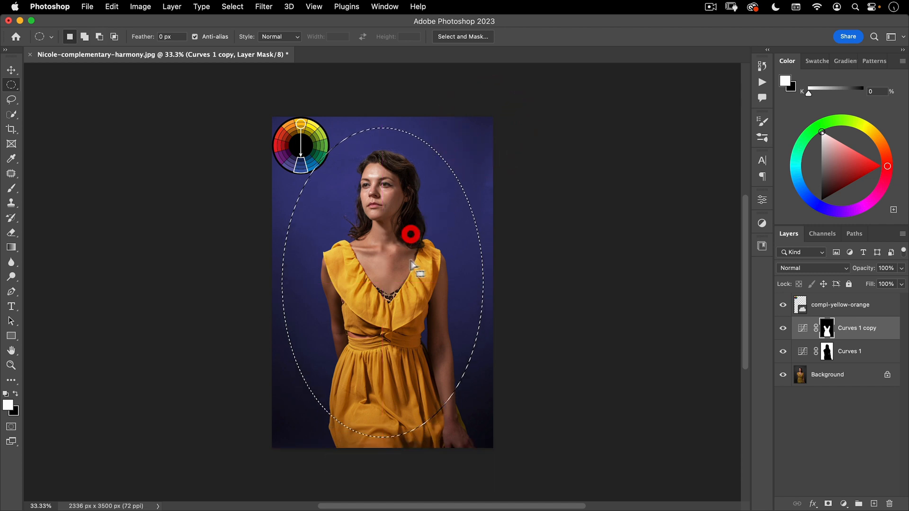
Add a Curves adjustment masked by the elliptical selection and darken its RGB curve to output 86 at input 125
{"action": "left_click", "coordinate": [843, 503]}
{"action": "left_click", "coordinate": [866, 312]}
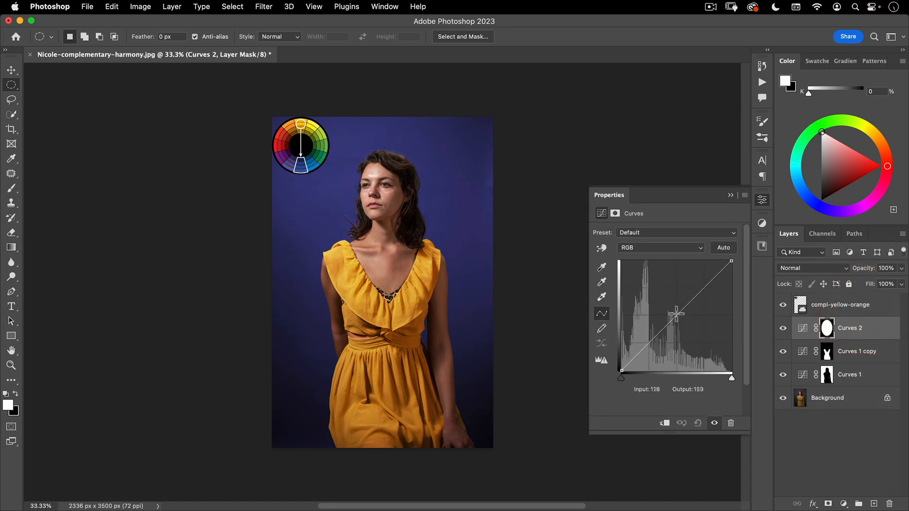
{"action": "left_click_drag", "start_coordinate": [676, 317], "coordinate": [676, 334]}
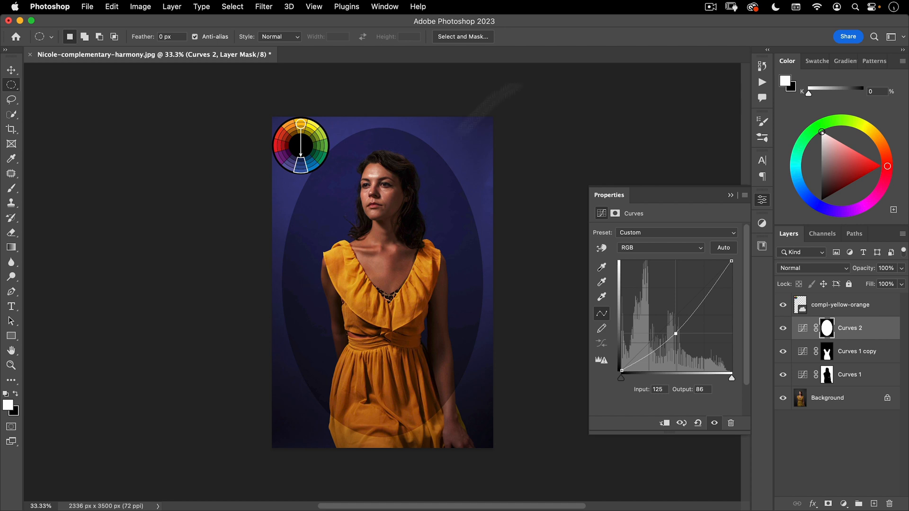
Invert the elliptical layer mask so the darkening falls around the woman, and feather its edge by 166.9 px
{"action": "left_click", "coordinate": [614, 213]}
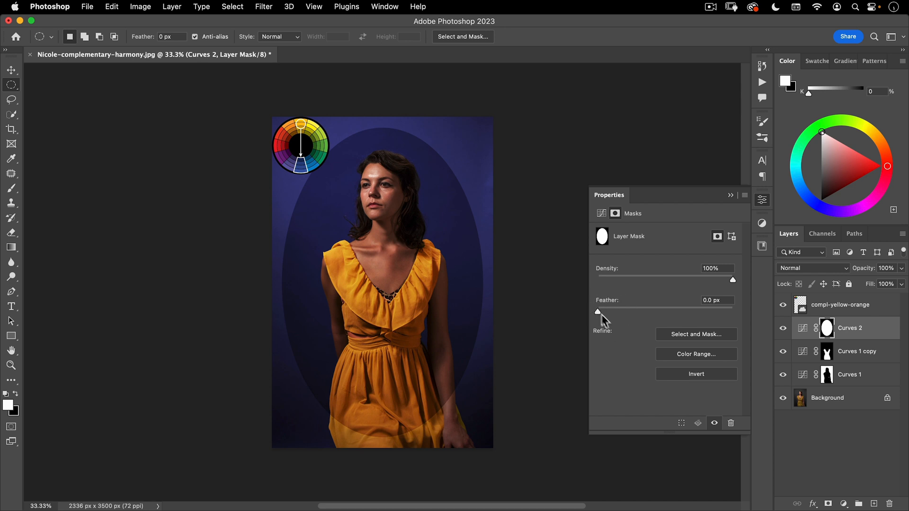
{"action": "left_click_drag", "start_coordinate": [601, 310], "coordinate": [700, 312]}
{"action": "left_click", "coordinate": [704, 312]}
{"action": "left_click", "coordinate": [711, 374]}
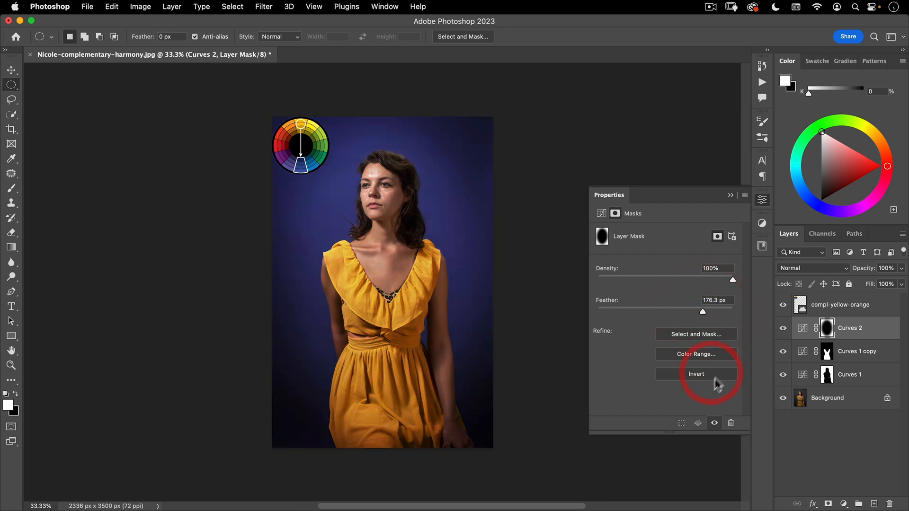
{"action": "left_click_drag", "start_coordinate": [721, 310], "coordinate": [695, 313]}
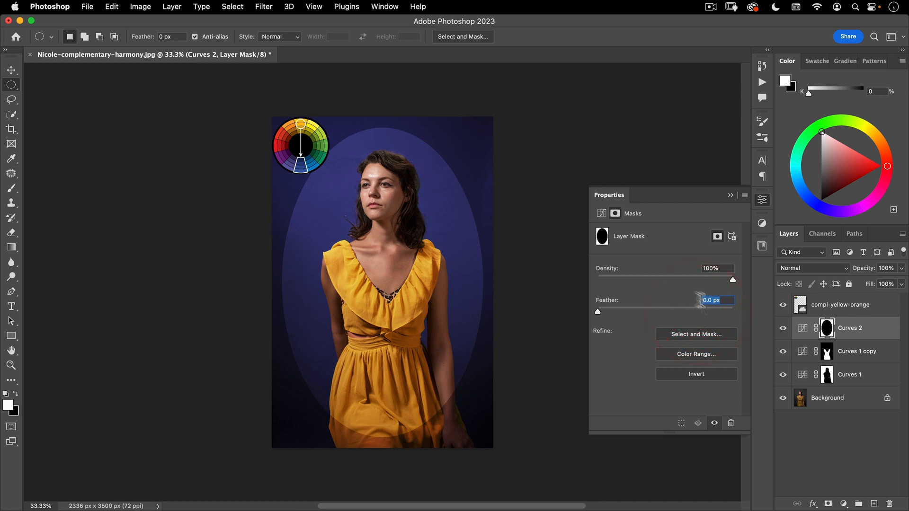
{"action": "left_click_drag", "start_coordinate": [639, 314], "coordinate": [700, 310]}
{"action": "left_click", "coordinate": [762, 200]}
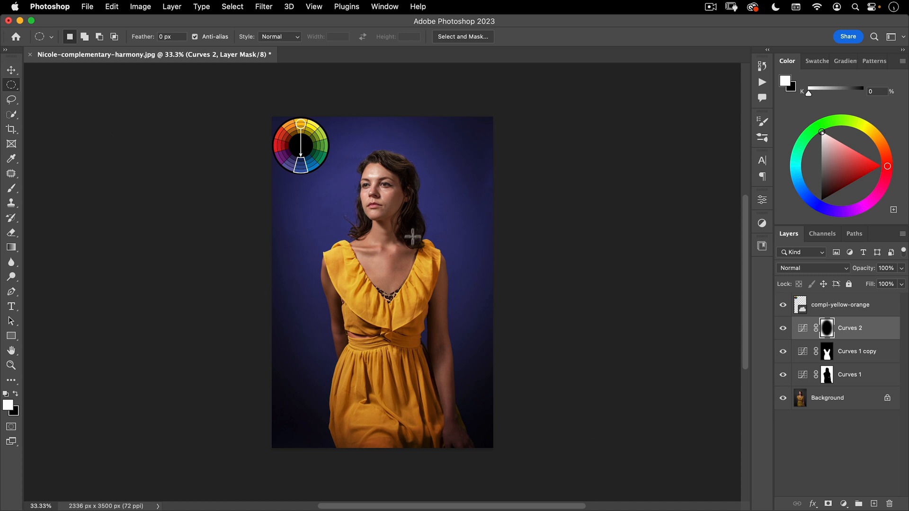
Free-transform the Curves 2 vignette mask, enlarging the ellipse outward from its centre toward the canvas edges
{"action": "key", "text": "super+t"}
{"action": "left_click_drag", "start_coordinate": [483, 128], "coordinate": [526, 117]}
{"action": "double_click", "coordinate": [451, 150]}
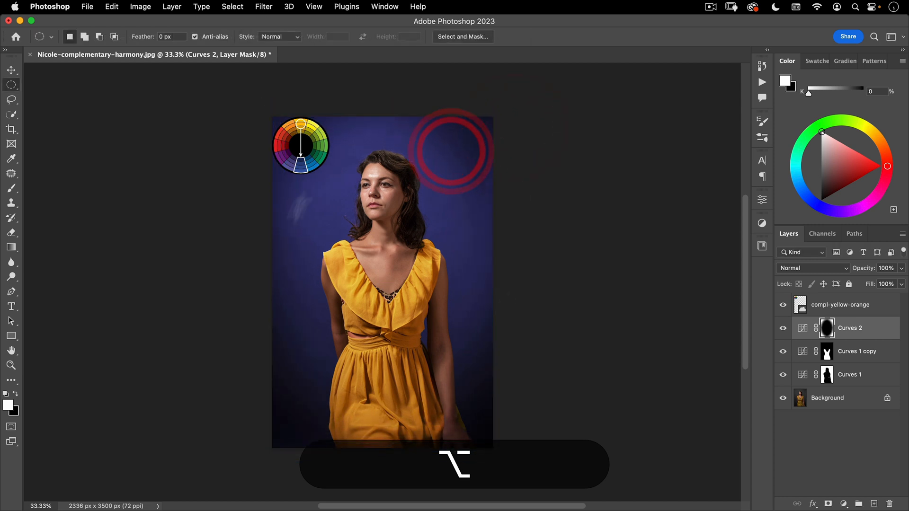
Increase the Curves 2 mask's feather to 327.7 px for a softer vignette
{"action": "double_click", "coordinate": [807, 333]}
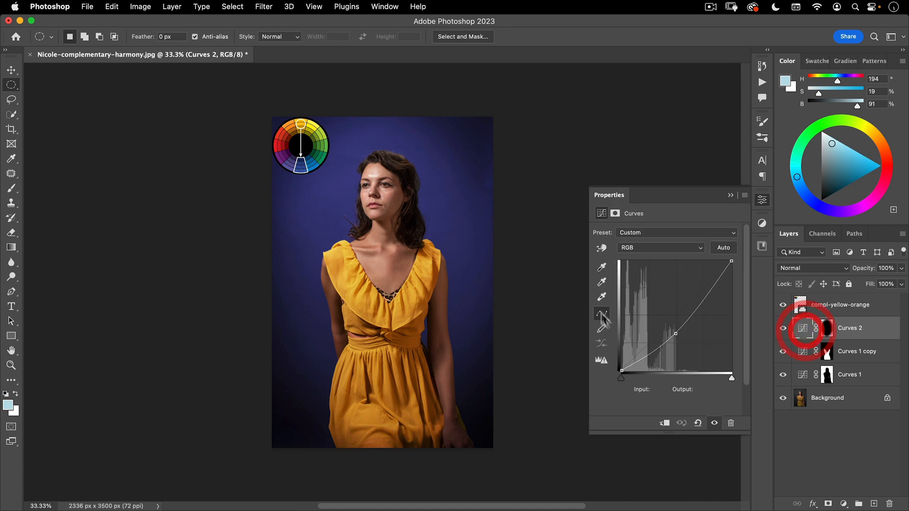
{"action": "left_click", "coordinate": [615, 213]}
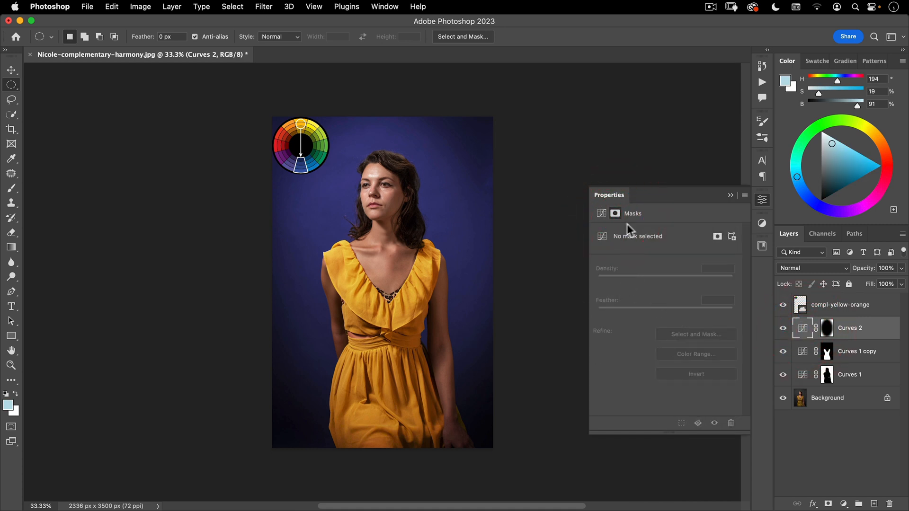
{"action": "left_click", "coordinate": [827, 329]}
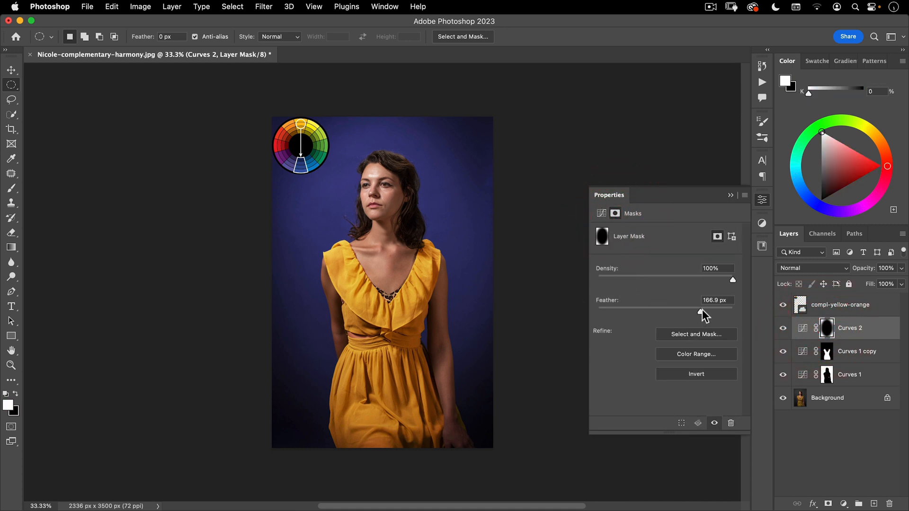
{"action": "left_click_drag", "start_coordinate": [710, 316], "coordinate": [712, 308]}
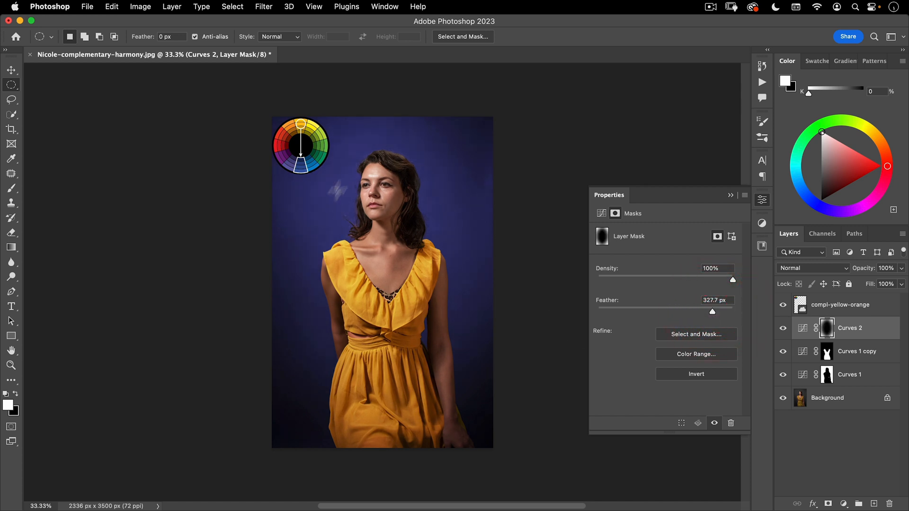
Darken the vignette's RGB curve to output 70 at input 118, and raise its blue curve to output 132 at input 101
{"action": "left_click", "coordinate": [604, 213]}
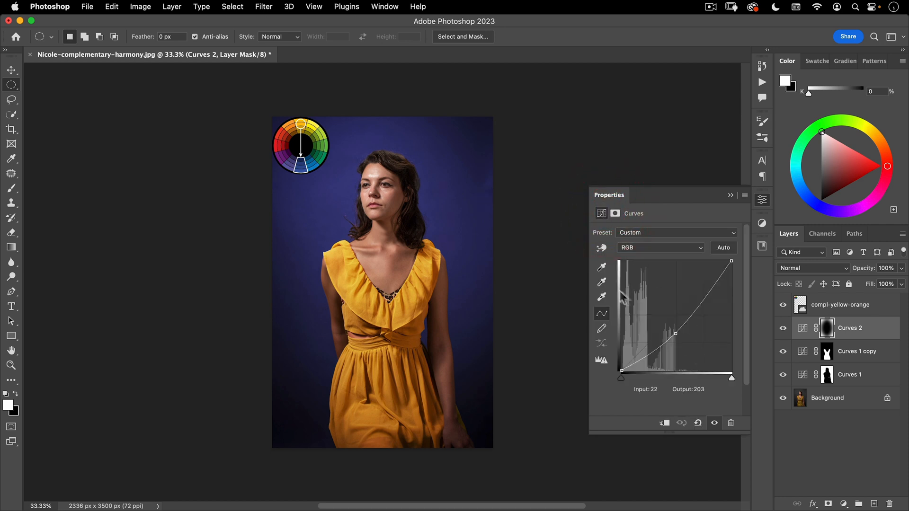
{"action": "mouse_move", "coordinate": [676, 333]}
{"action": "left_mouse_down"}
{"action": "mouse_move", "coordinate": [677, 318]}
{"action": "mouse_move", "coordinate": [676, 331]}
{"action": "mouse_move", "coordinate": [664, 316]}
{"action": "mouse_move", "coordinate": [672, 340]}
{"action": "left_mouse_up"}
{"action": "left_click", "coordinate": [649, 247]}
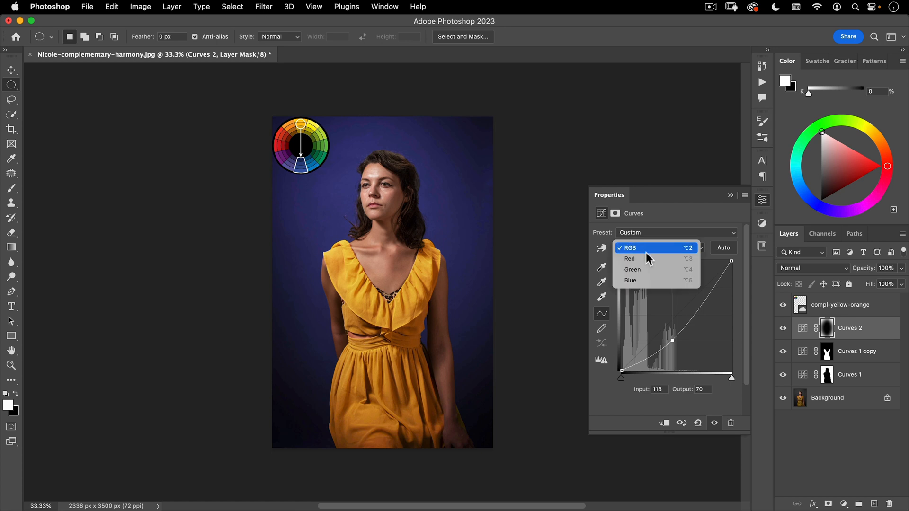
{"action": "left_click", "coordinate": [637, 280]}
{"action": "left_click_drag", "start_coordinate": [666, 325], "coordinate": [666, 314]}
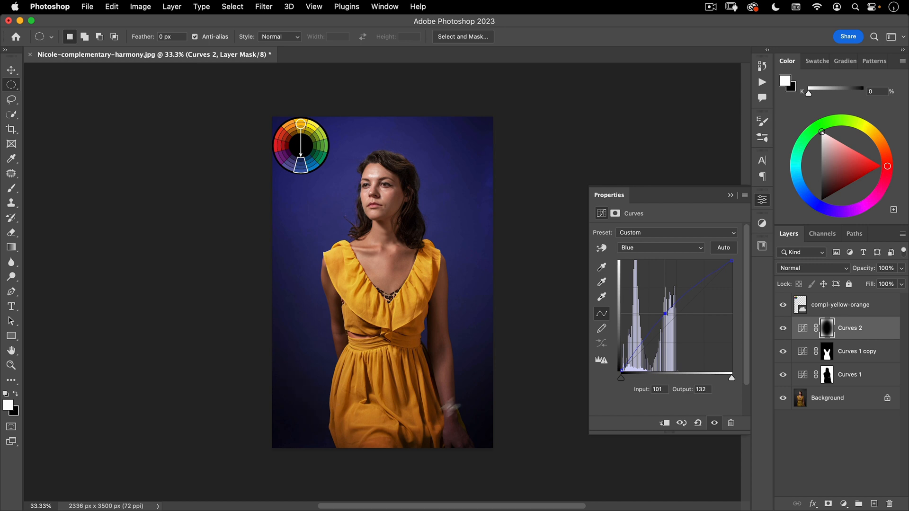
Compare the graded portrait with the original by temporarily showing only the Background layer, then restore all layers
{"action": "left_click", "coordinate": [764, 204]}
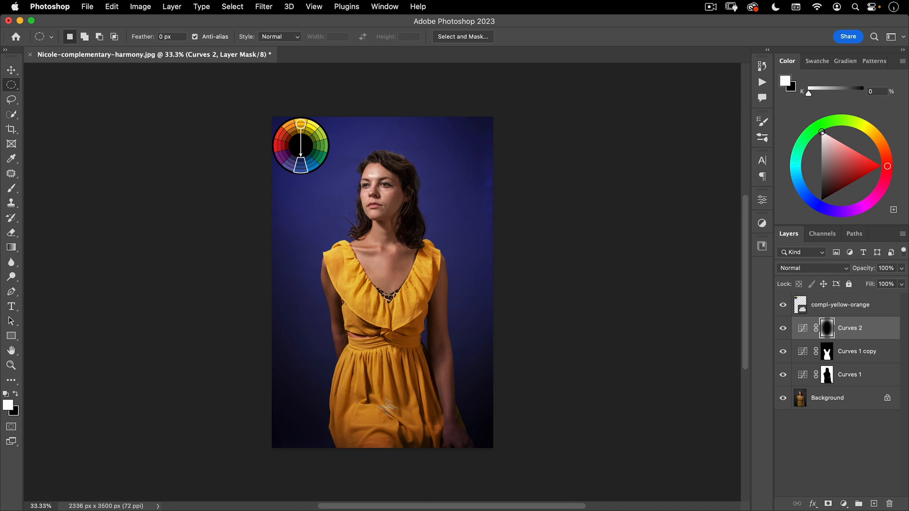
{"action": "left_click", "coordinate": [783, 398], "text": "alt"}
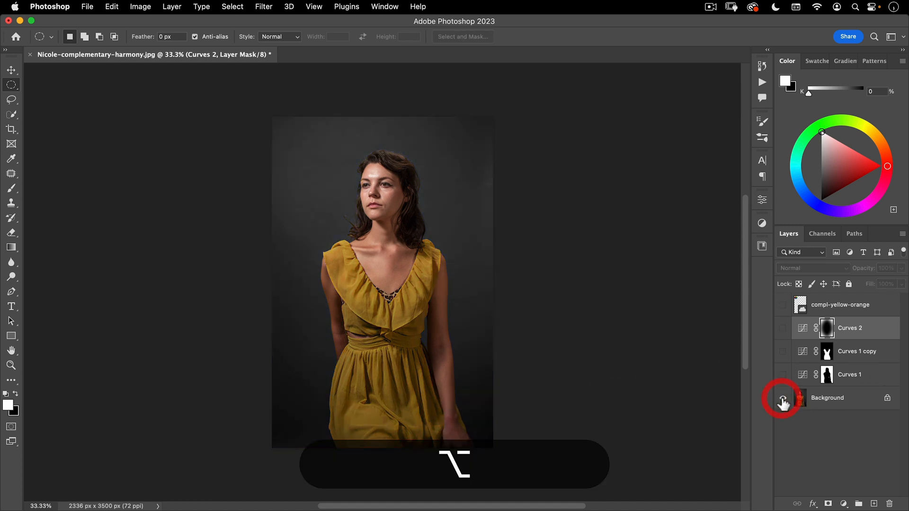
{"action": "left_click", "coordinate": [783, 398], "text": "alt"}
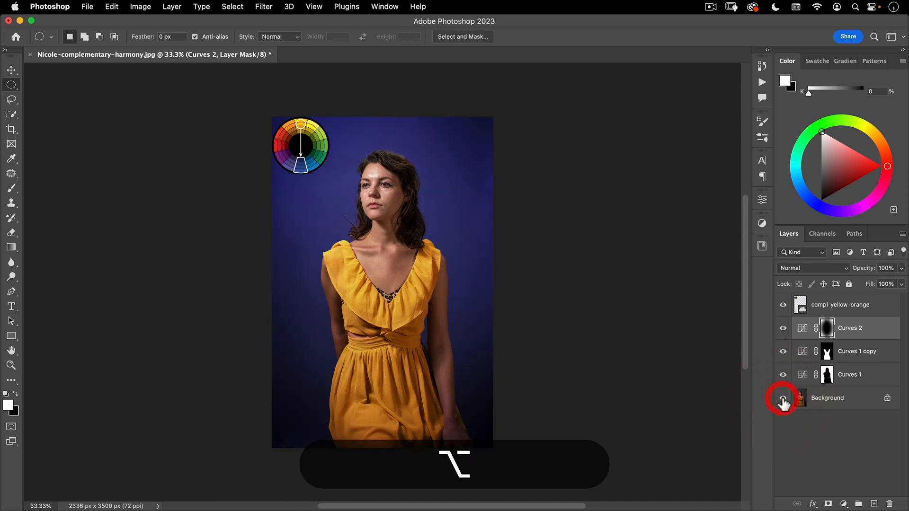
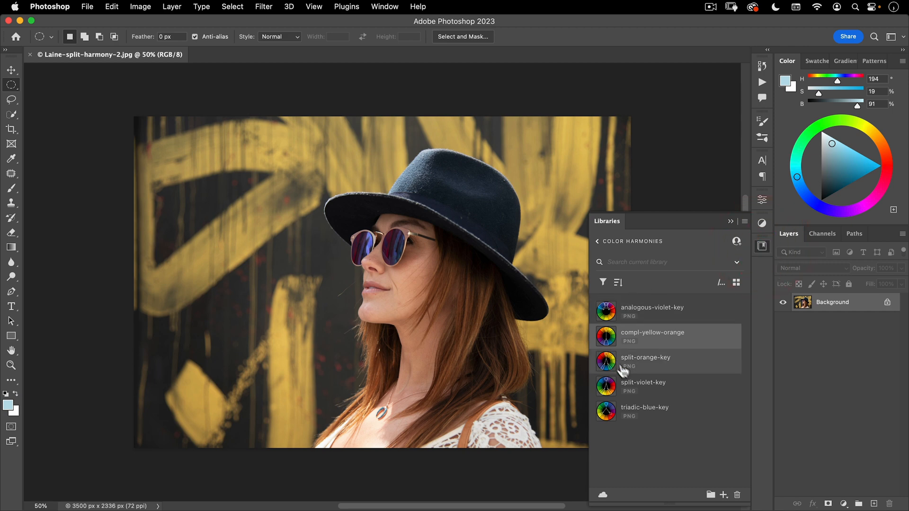
Place the split-violet-key colour wheel from the Color Harmonies library in the photo's upper-left corner
{"action": "left_click_drag", "start_coordinate": [622, 386], "coordinate": [206, 183]}
{"action": "double_click", "coordinate": [237, 203]}
{"action": "key", "text": "v"}
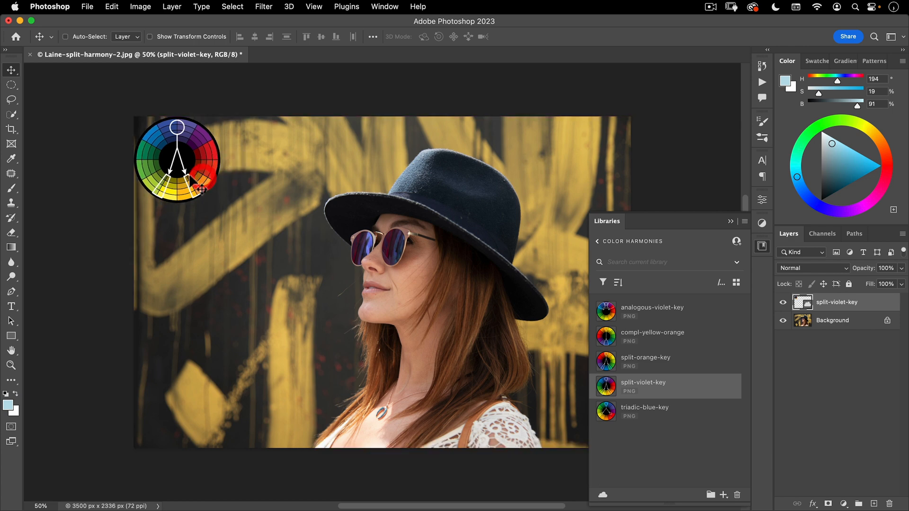
{"action": "left_click", "coordinate": [763, 246]}
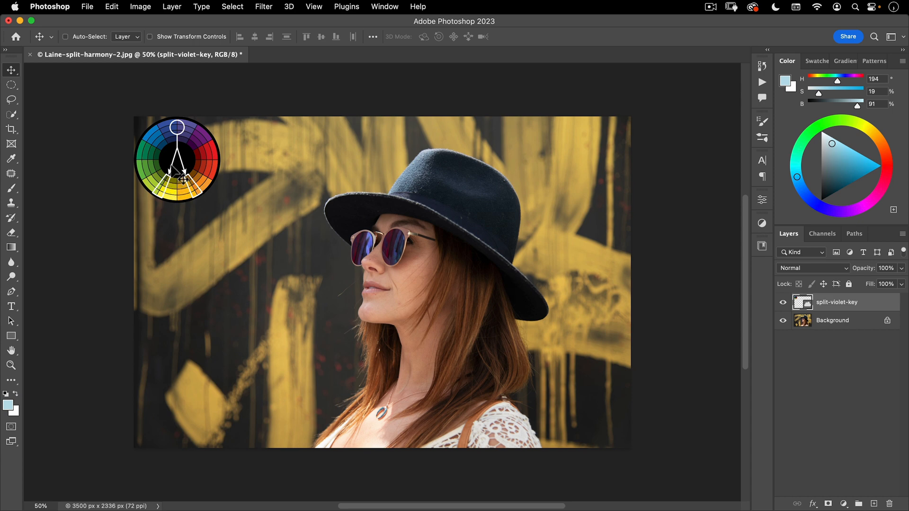
Select the subject on the Background layer and invert the selection to cover the painted backdrop
{"action": "left_click", "coordinate": [840, 325]}
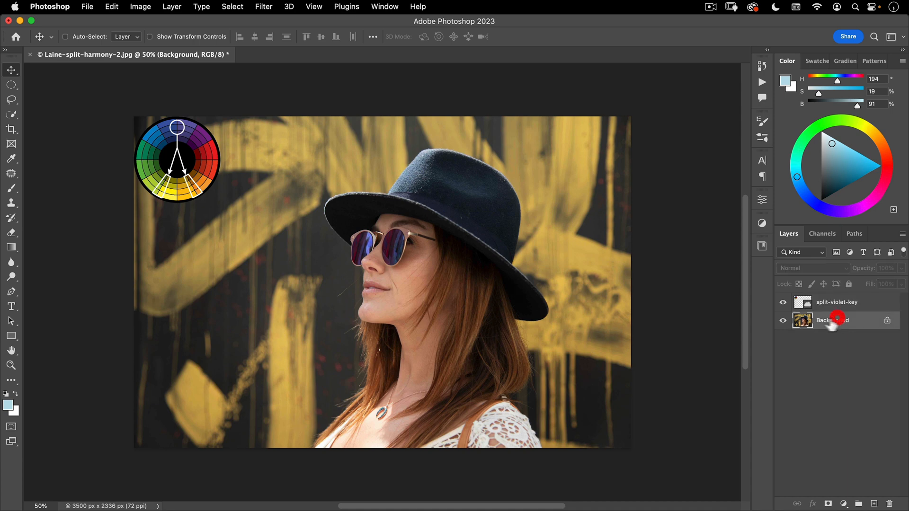
{"action": "left_click", "coordinate": [232, 7]}
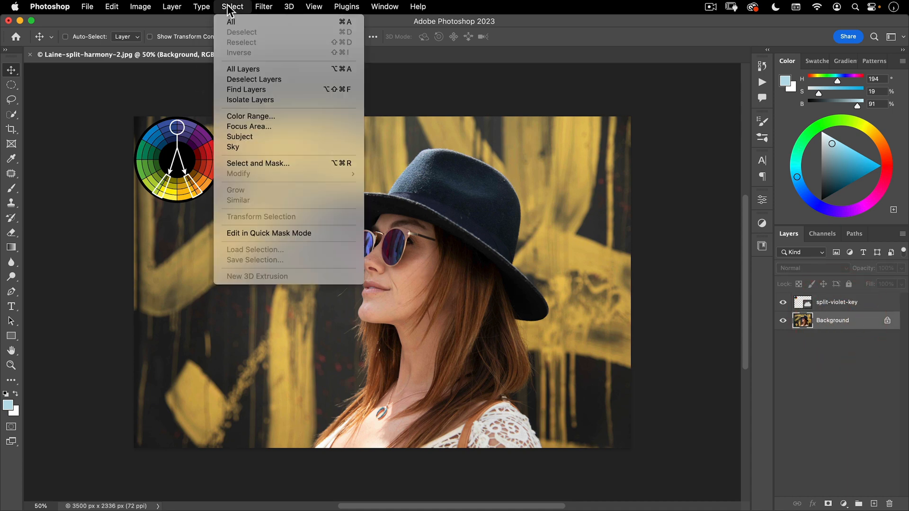
{"action": "left_click", "coordinate": [249, 137]}
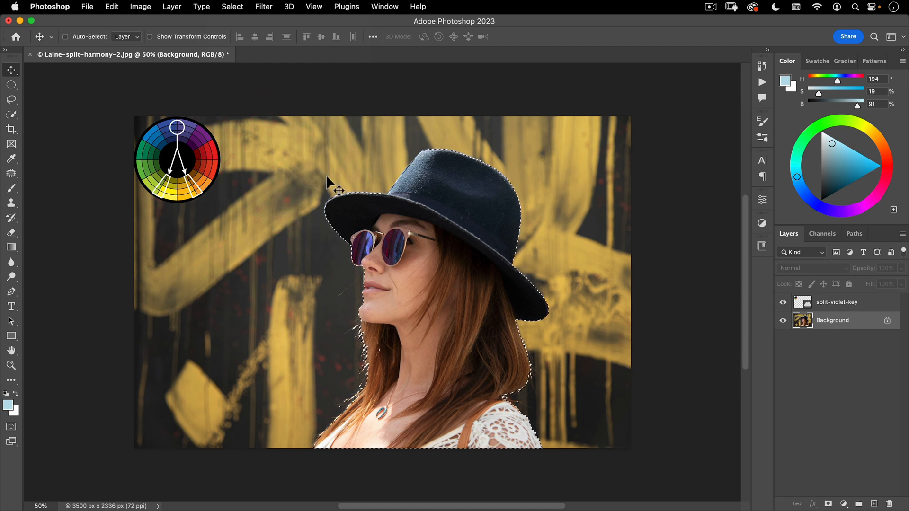
{"action": "key", "text": "shift"}
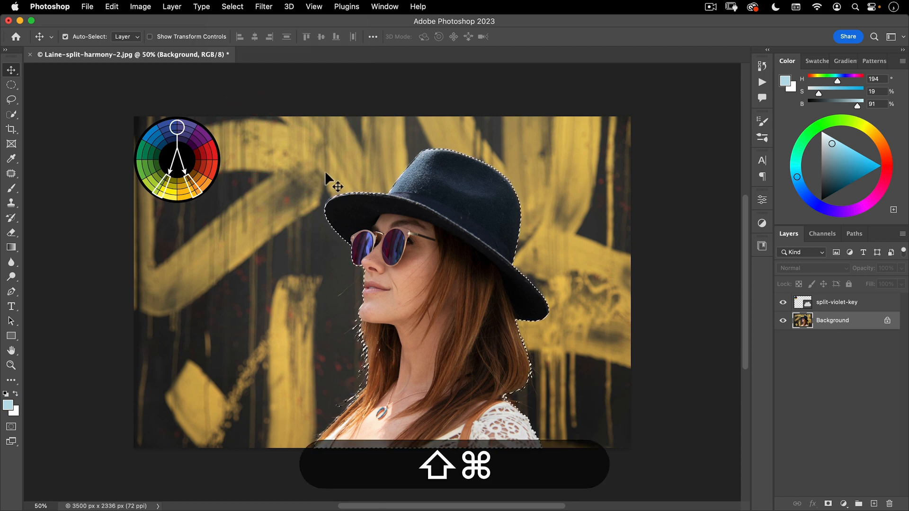
{"action": "key", "text": "shift+super+i"}
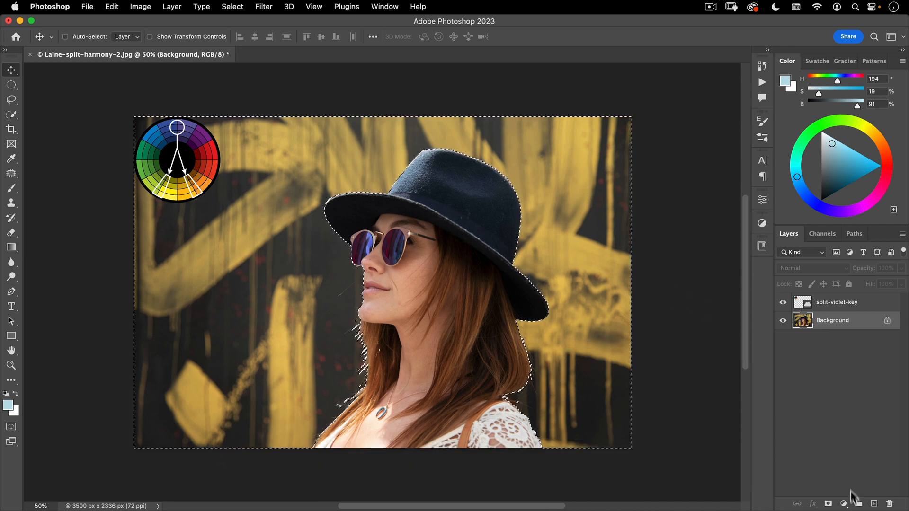
Add a Hue/Saturation adjustment masked to the backdrop and target its Yellows range by sampling the wall paint
{"action": "left_click", "coordinate": [844, 504]}
{"action": "left_click", "coordinate": [870, 365]}
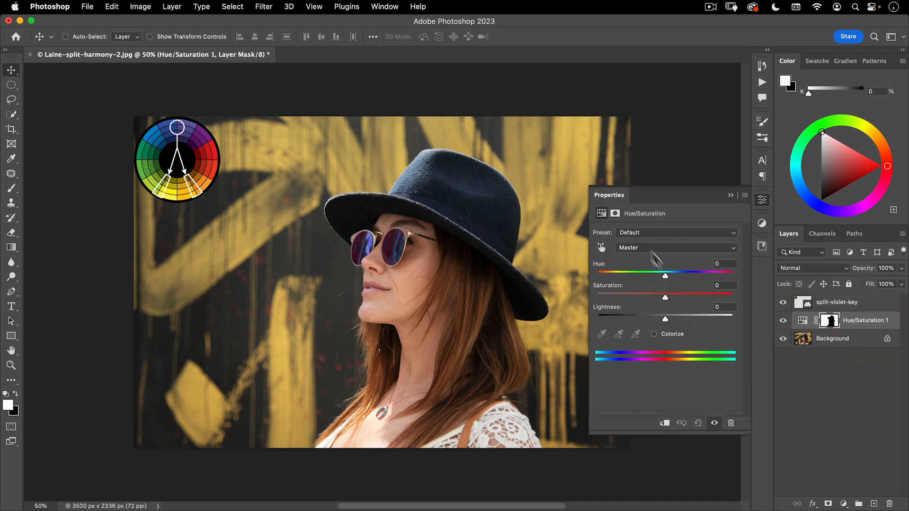
{"action": "left_click", "coordinate": [601, 248]}
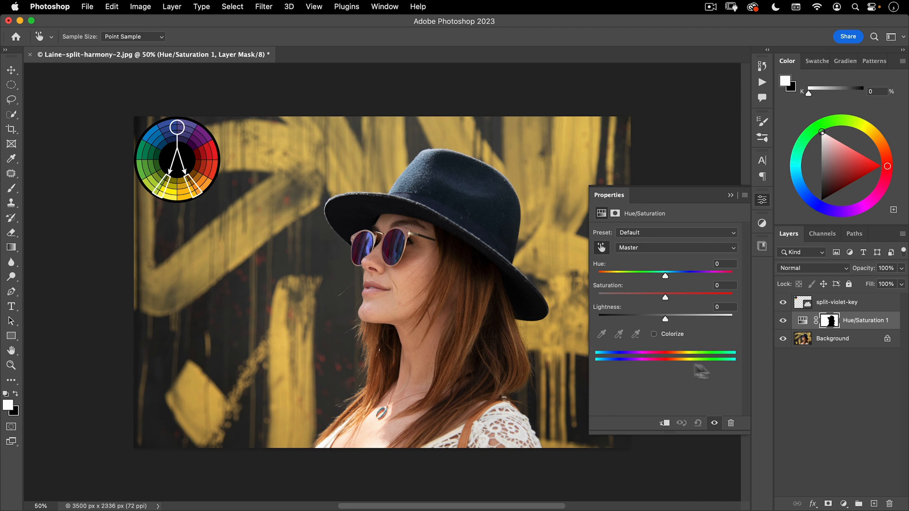
{"action": "left_click", "coordinate": [580, 163]}
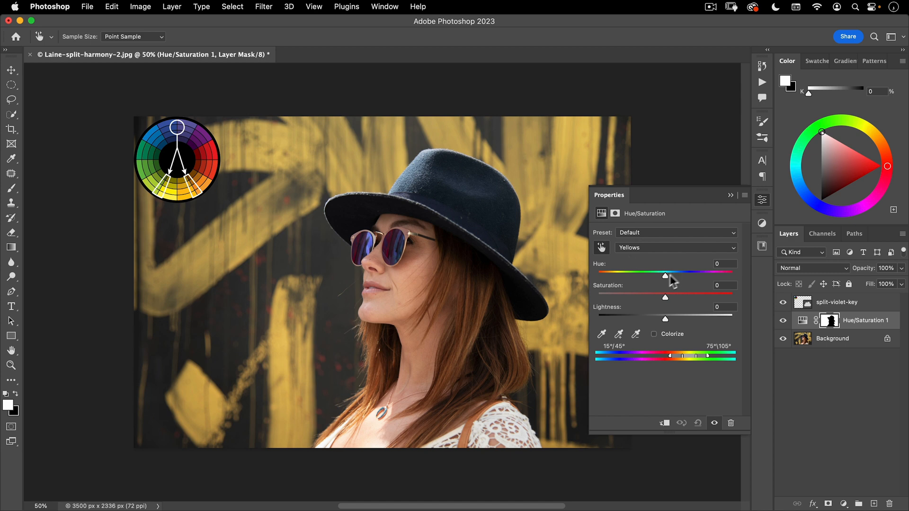
Shift the backdrop's Yellows to hue +19 and raise their saturation to about +18
{"action": "left_click_drag", "start_coordinate": [666, 274], "coordinate": [678, 261]}
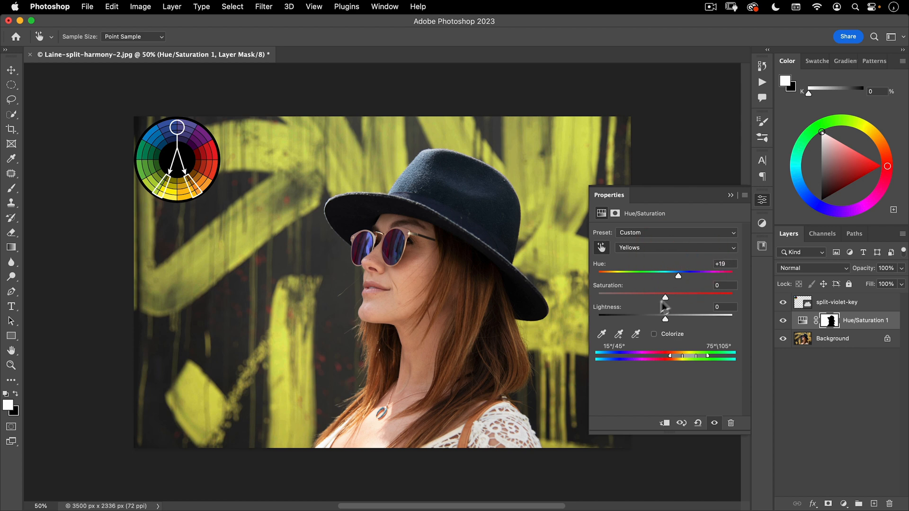
{"action": "left_click_drag", "start_coordinate": [666, 297], "coordinate": [675, 297]}
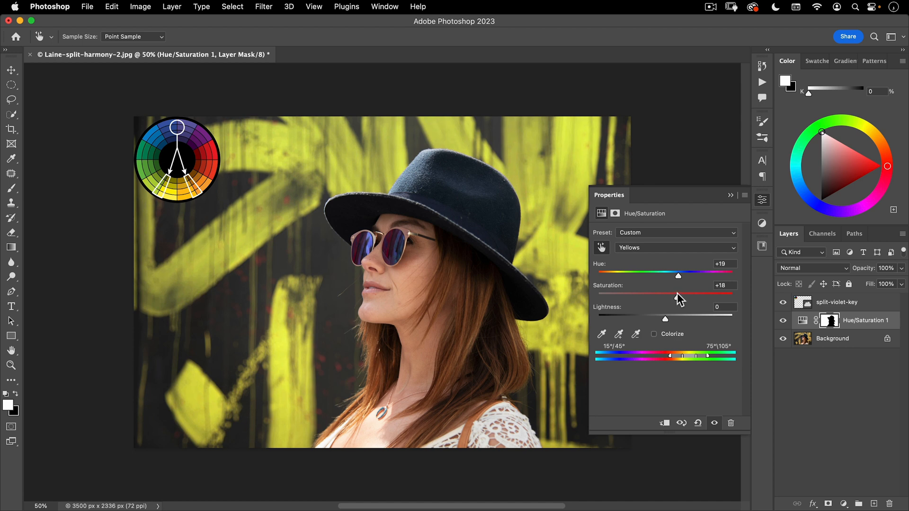
{"action": "left_click_drag", "start_coordinate": [679, 299], "coordinate": [679, 297]}
{"action": "left_click", "coordinate": [762, 200]}
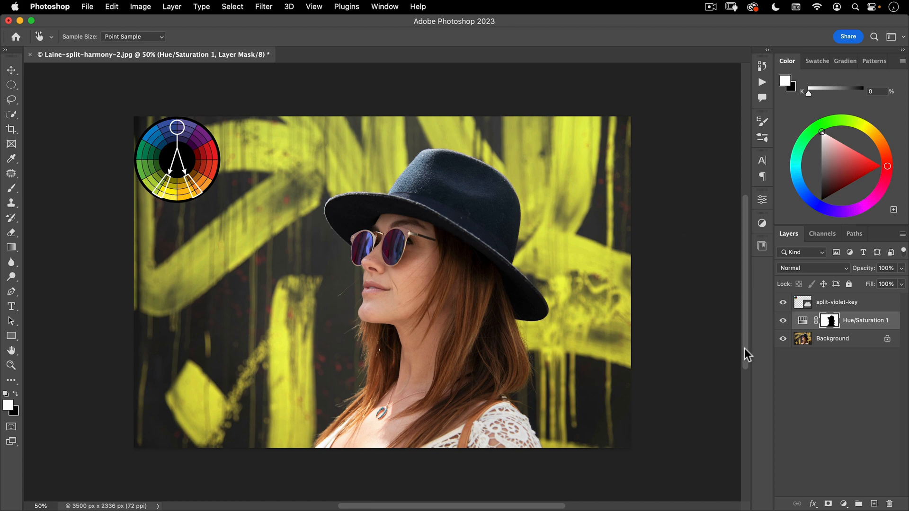
Select both sunglass lenses on the Background layer with the Quick Selection tool
{"action": "left_click", "coordinate": [839, 340]}
{"action": "key", "text": "space"}
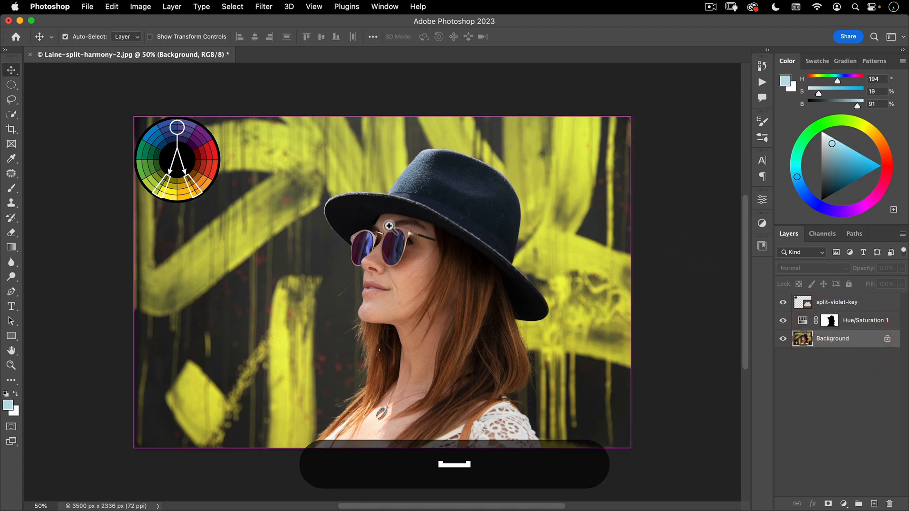
{"action": "left_click_drag", "start_coordinate": [382, 251], "coordinate": [463, 213]}
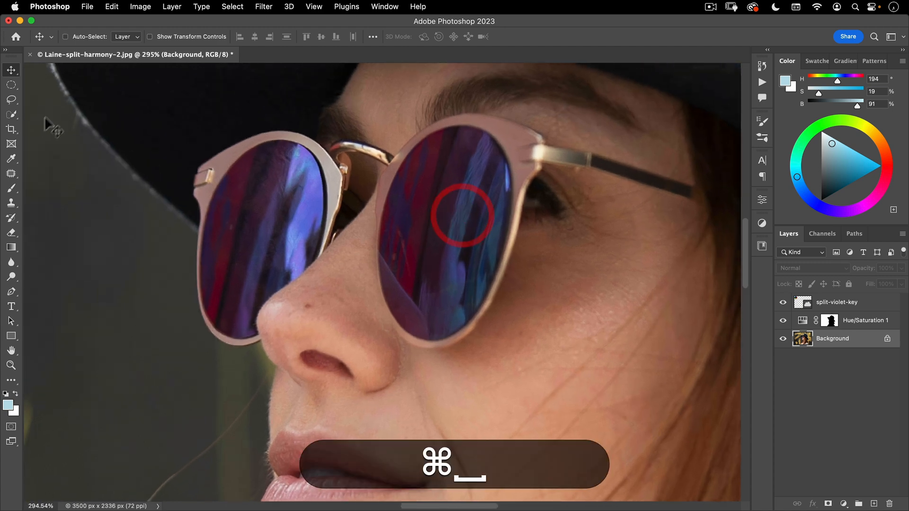
{"action": "left_click", "coordinate": [11, 115]}
{"action": "left_click", "coordinate": [31, 122]}
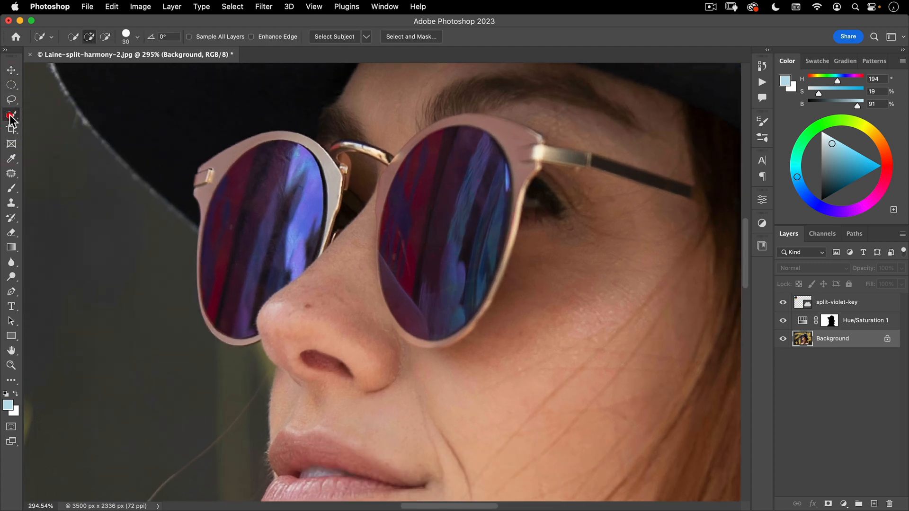
{"action": "left_click", "coordinate": [262, 196]}
{"action": "left_click", "coordinate": [300, 237]}
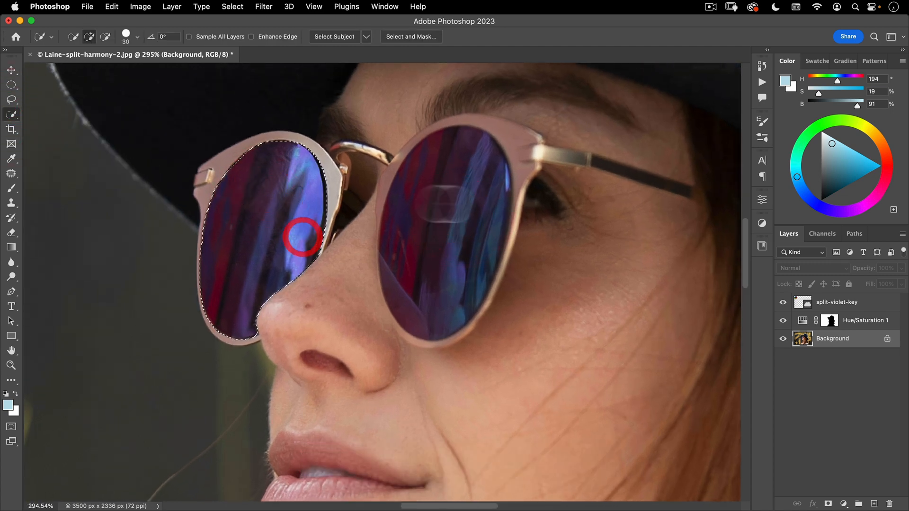
{"action": "left_click", "coordinate": [424, 207]}
{"action": "key", "text": "space"}
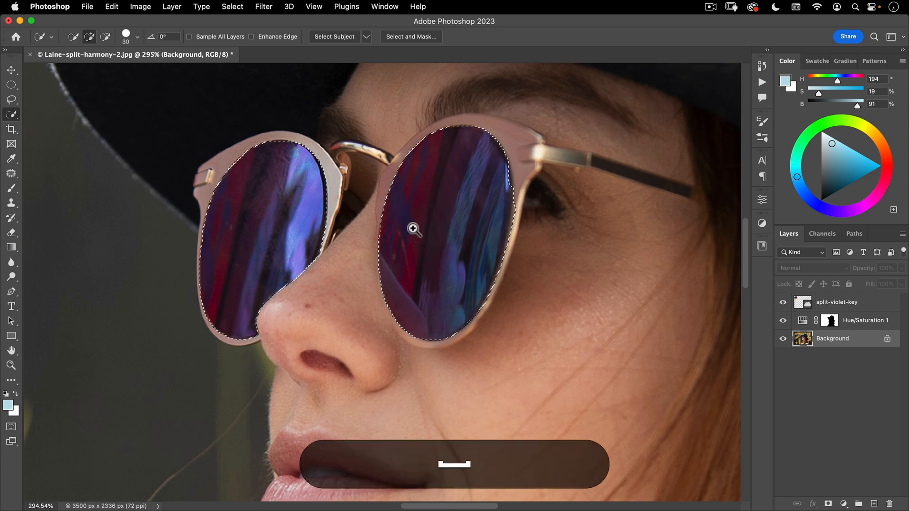
{"action": "left_click_drag", "start_coordinate": [414, 227], "coordinate": [347, 270]}
{"action": "left_click_drag", "start_coordinate": [394, 254], "coordinate": [338, 267]}
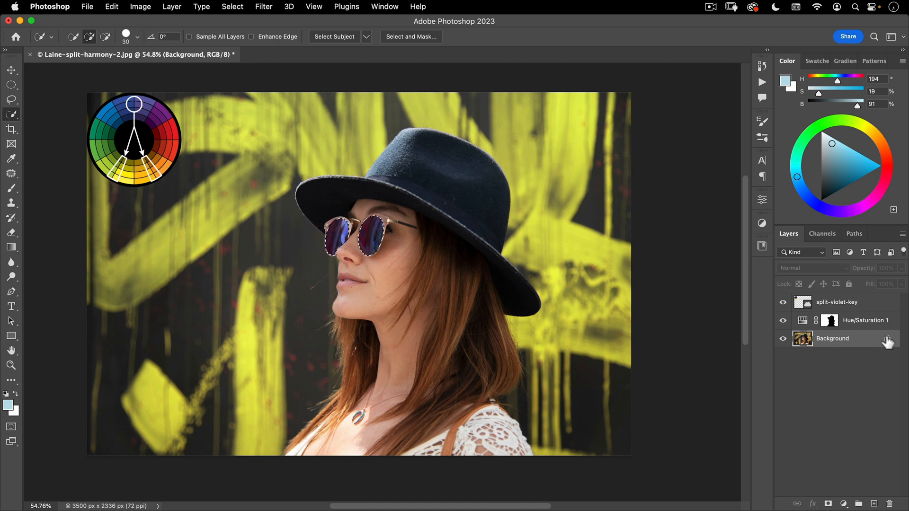
Add a Curves adjustment masked to the lenses and raise its blue curve to output 196 at input 82
{"action": "left_click", "coordinate": [843, 504]}
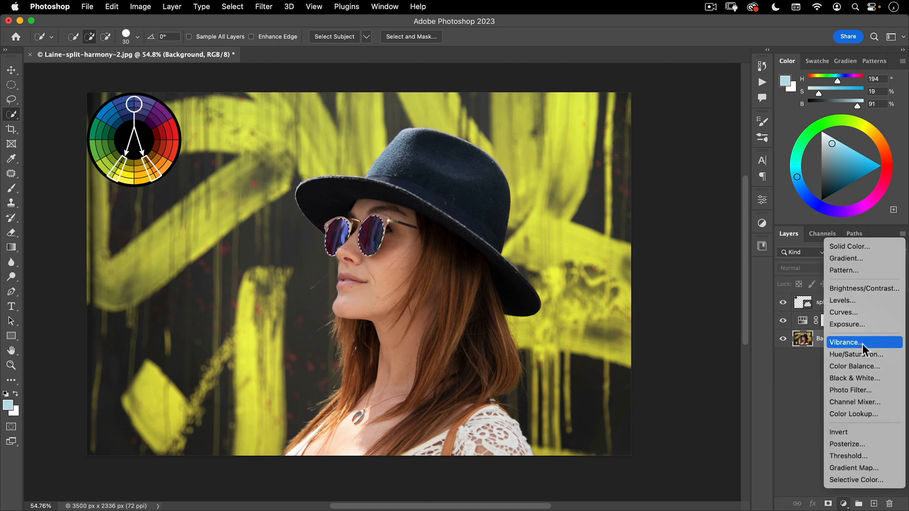
{"action": "left_click", "coordinate": [868, 314]}
{"action": "left_click", "coordinate": [672, 249]}
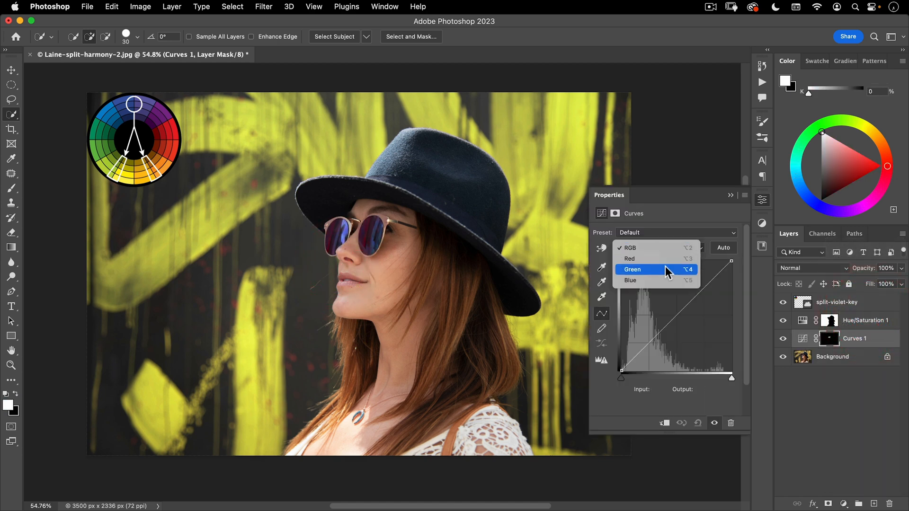
{"action": "left_click", "coordinate": [660, 280]}
{"action": "left_click_drag", "start_coordinate": [657, 338], "coordinate": [656, 286]}
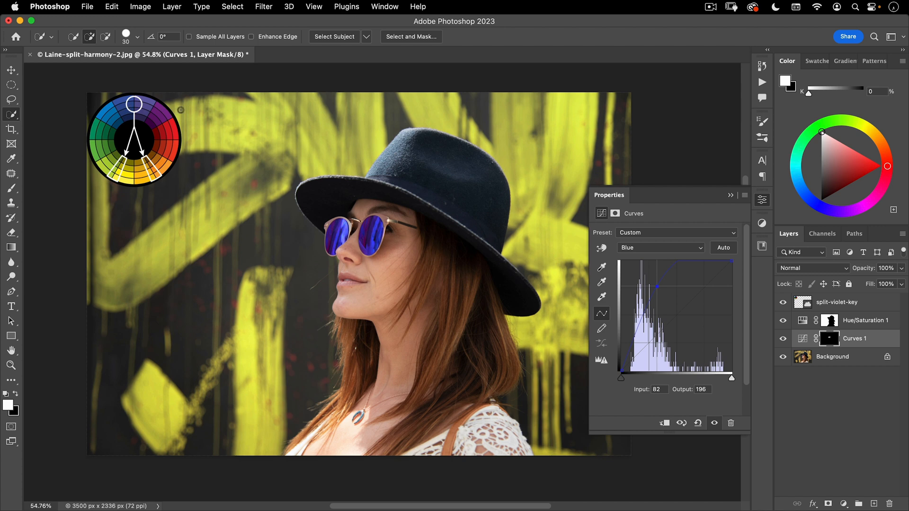
{"action": "left_click", "coordinate": [763, 201]}
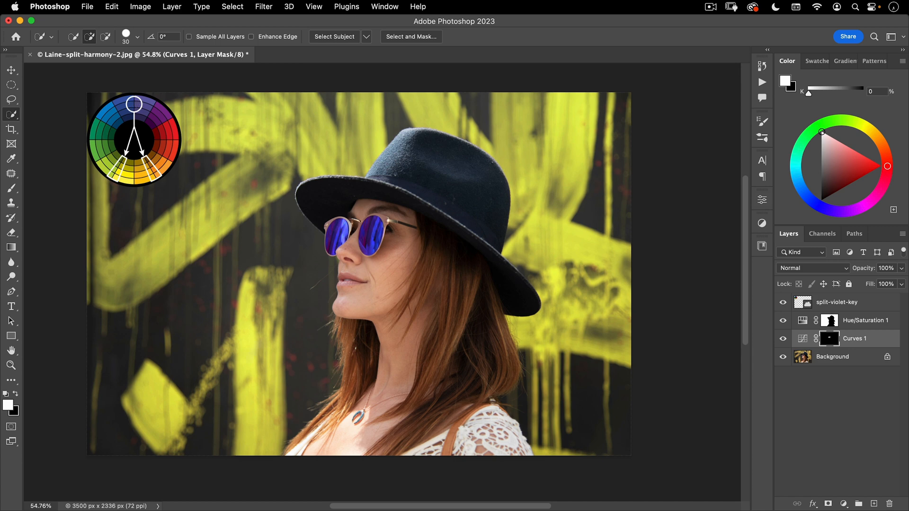
Add an unmasked Curves adjustment above Hue/Saturation 1 and anchor its blue curve at input 86, output 85
{"action": "left_click", "coordinate": [862, 320]}
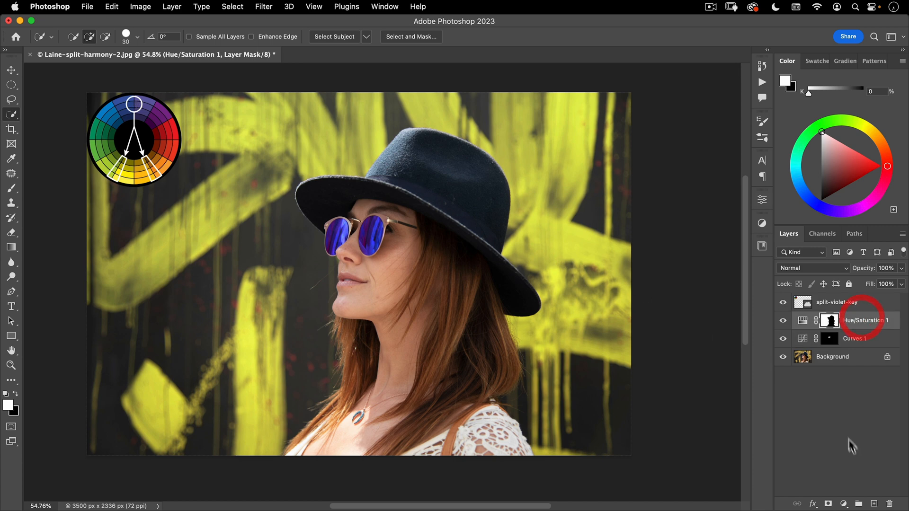
{"action": "left_click", "coordinate": [844, 504]}
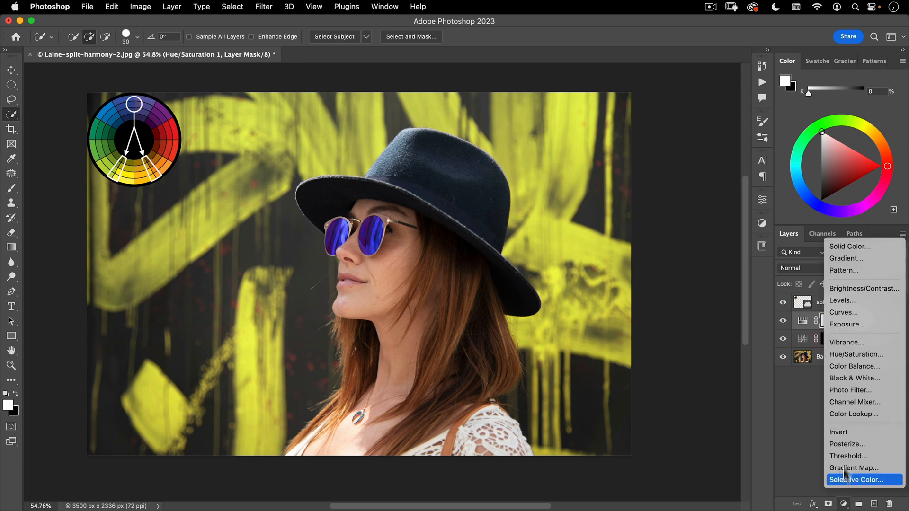
{"action": "left_click", "coordinate": [848, 312]}
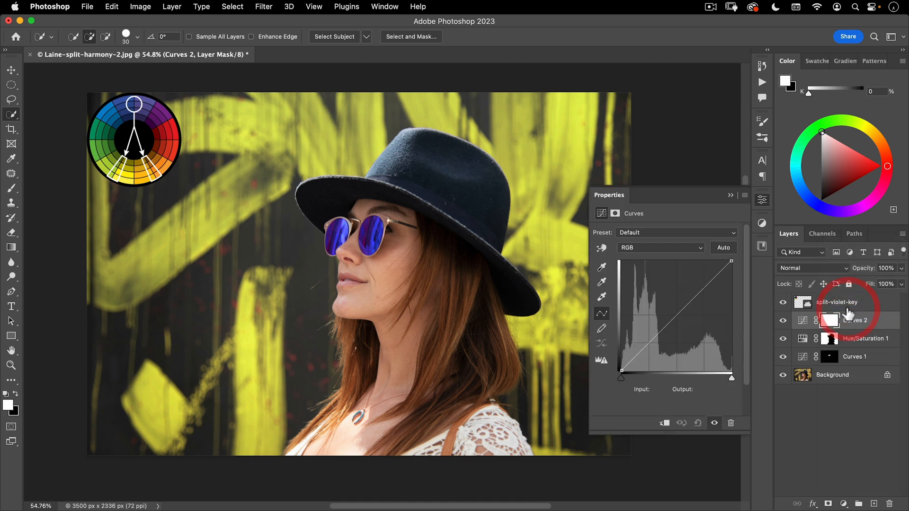
{"action": "left_click", "coordinate": [638, 246]}
{"action": "left_click", "coordinate": [634, 280]}
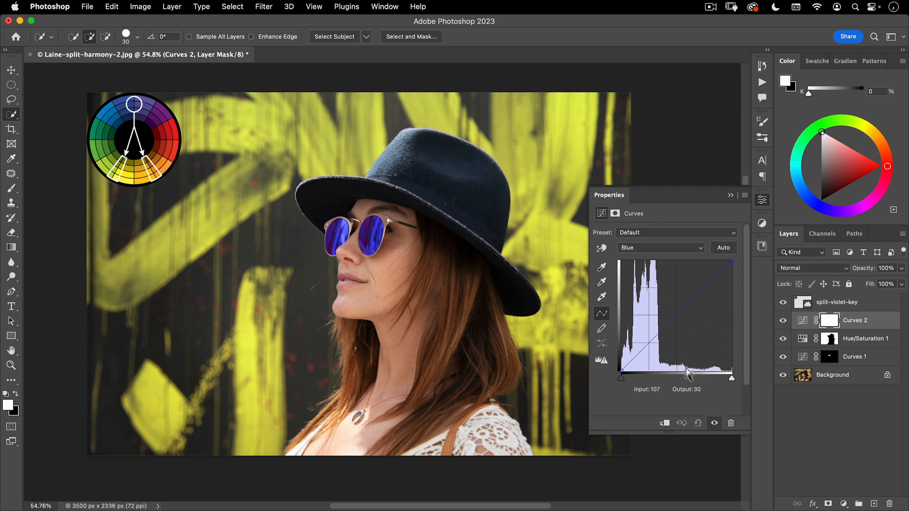
{"action": "left_click", "coordinate": [658, 334]}
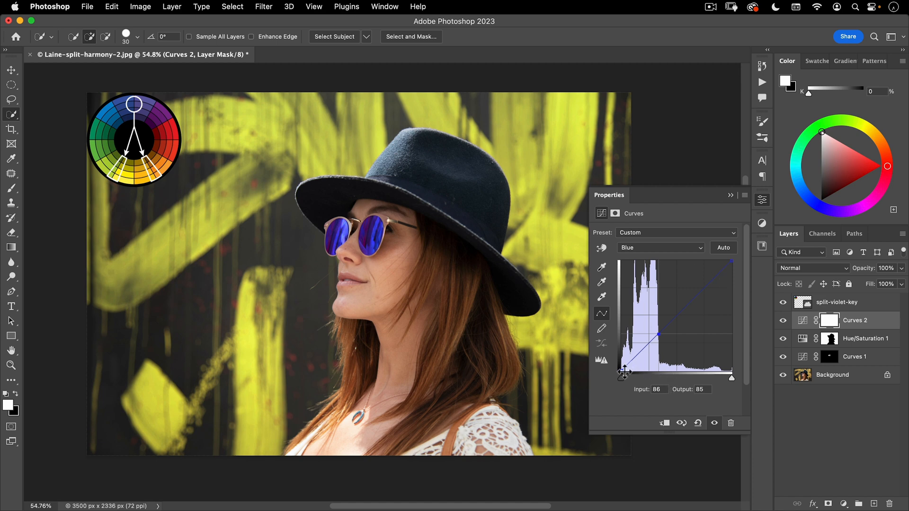
Raise the blue curve's black point to output 36 and anchor the highlights at input 183, output 181
{"action": "left_click_drag", "start_coordinate": [621, 372], "coordinate": [614, 350]}
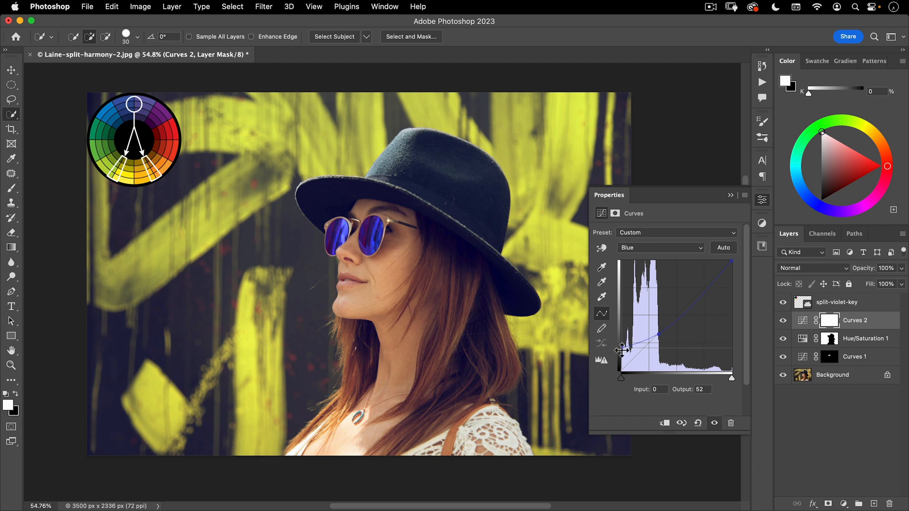
{"action": "left_click_drag", "start_coordinate": [624, 351], "coordinate": [616, 359]}
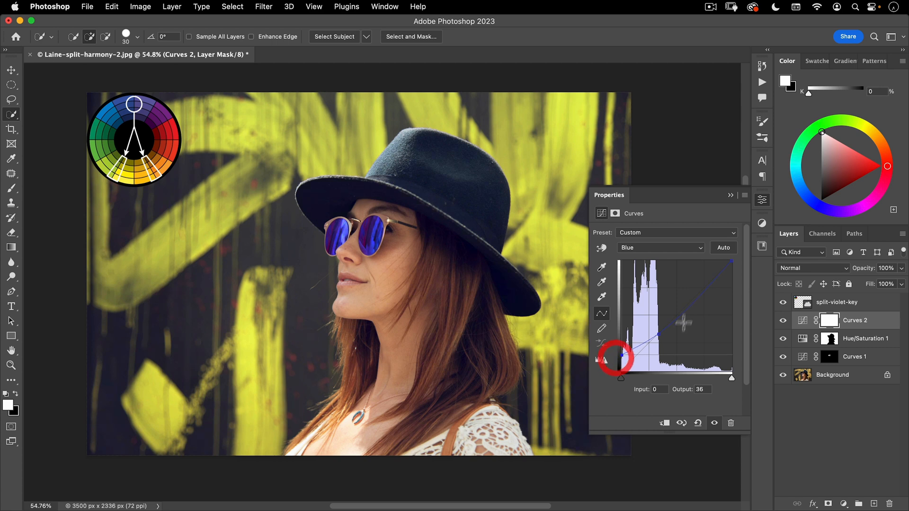
{"action": "left_click", "coordinate": [700, 292]}
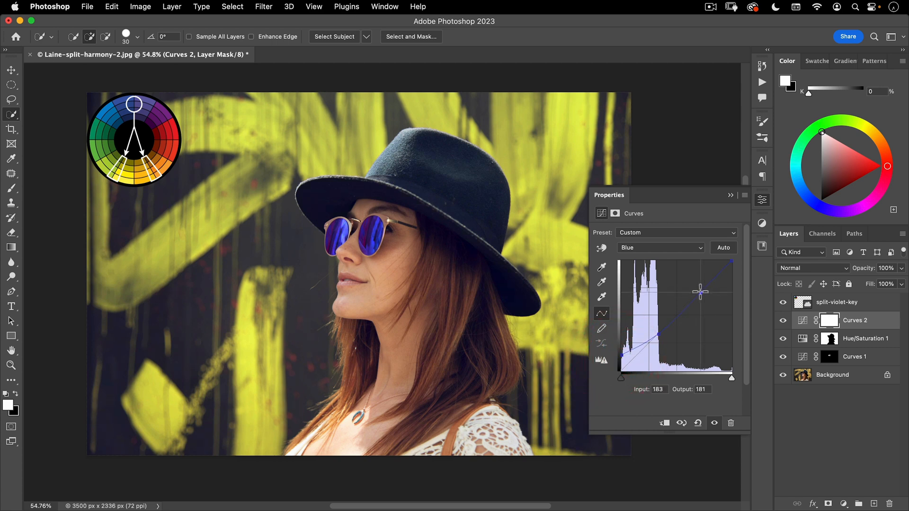
{"action": "left_click", "coordinate": [762, 199]}
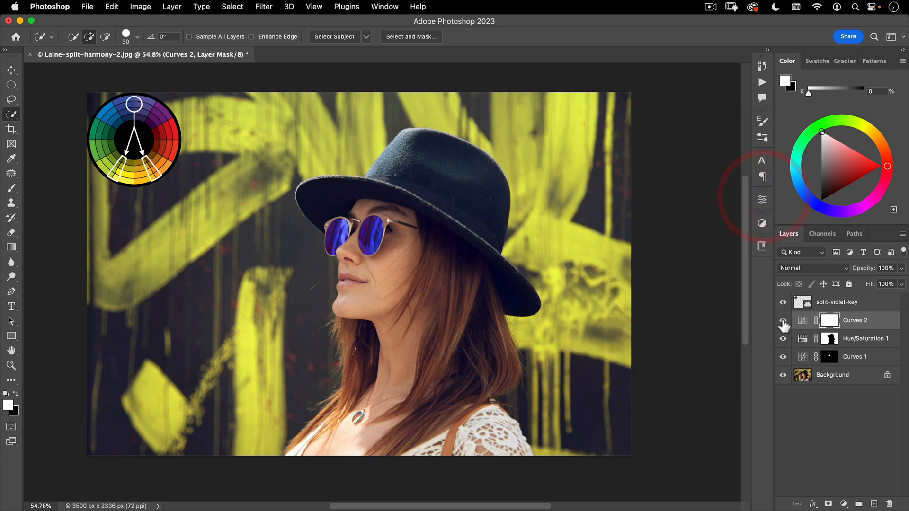
Compare the image with and without Curves 2, and against the Background layer alone, then restore all layers
{"action": "left_click", "coordinate": [783, 320]}
{"action": "left_click", "coordinate": [784, 321]}
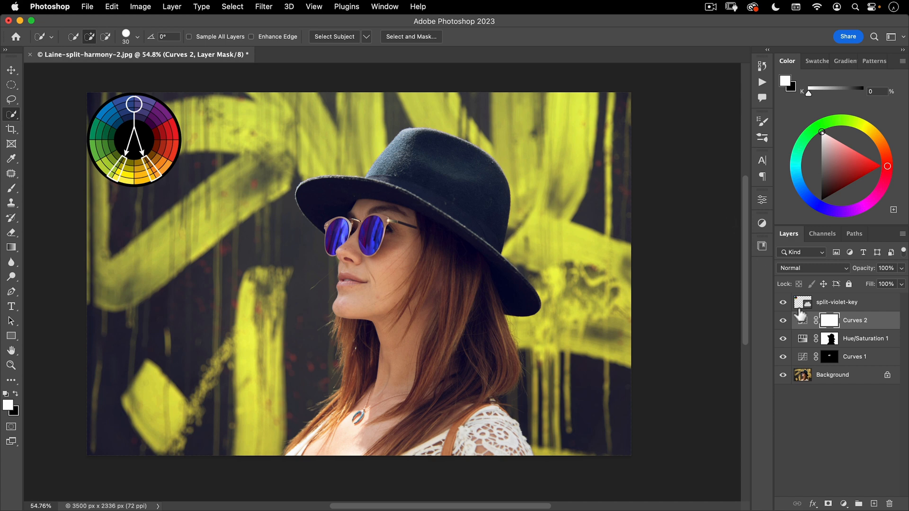
{"action": "key", "text": "alt"}
{"action": "left_click", "coordinate": [784, 378], "text": "alt"}
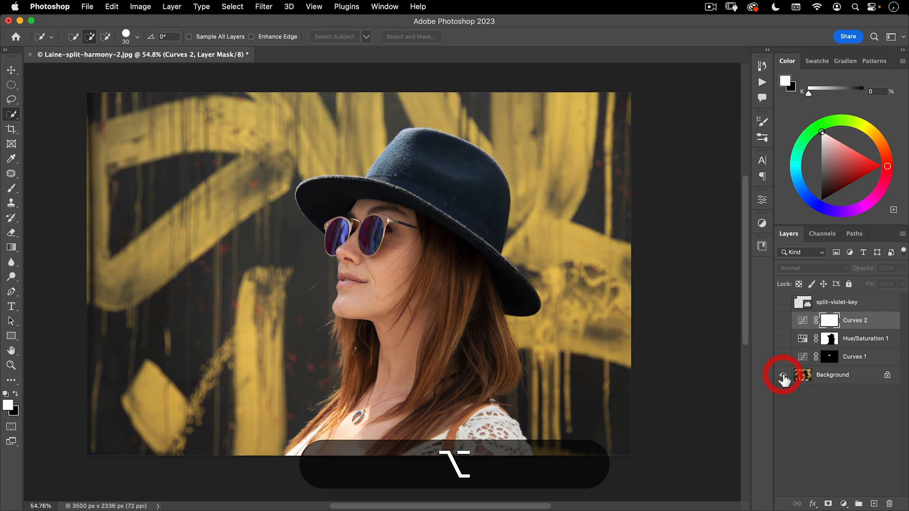
{"action": "left_click", "coordinate": [784, 378], "text": "alt"}
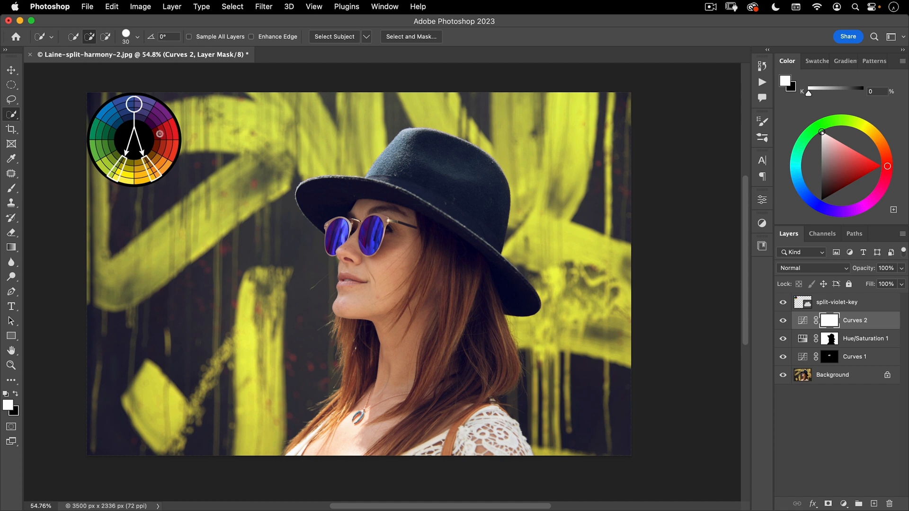
Compare the grade with the original once more, restore all layers, and hide the split-violet-key colour wheel
{"action": "left_click", "coordinate": [784, 375], "text": "alt"}
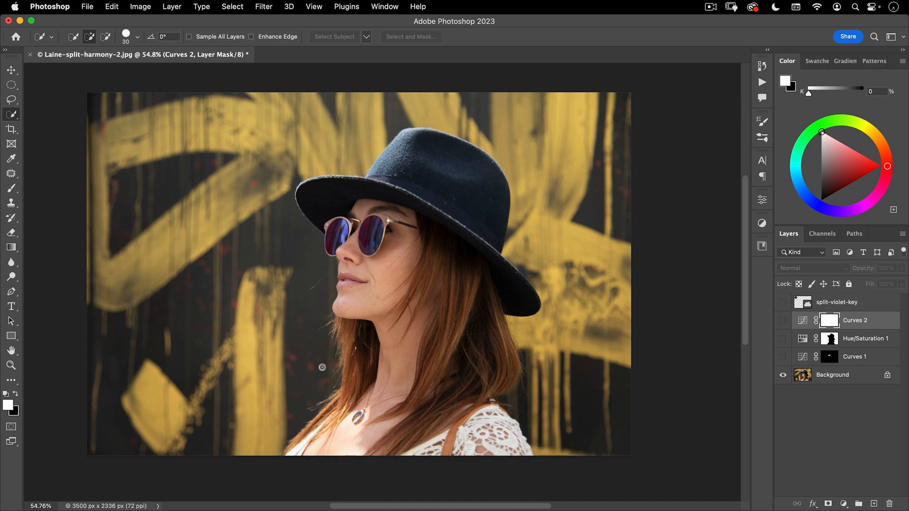
{"action": "left_click", "coordinate": [784, 375], "text": "alt"}
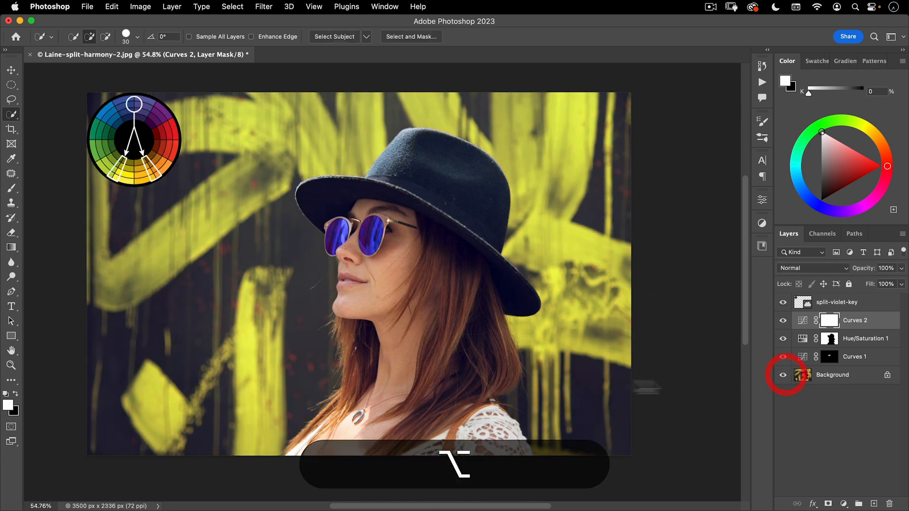
{"action": "left_click", "coordinate": [784, 302]}
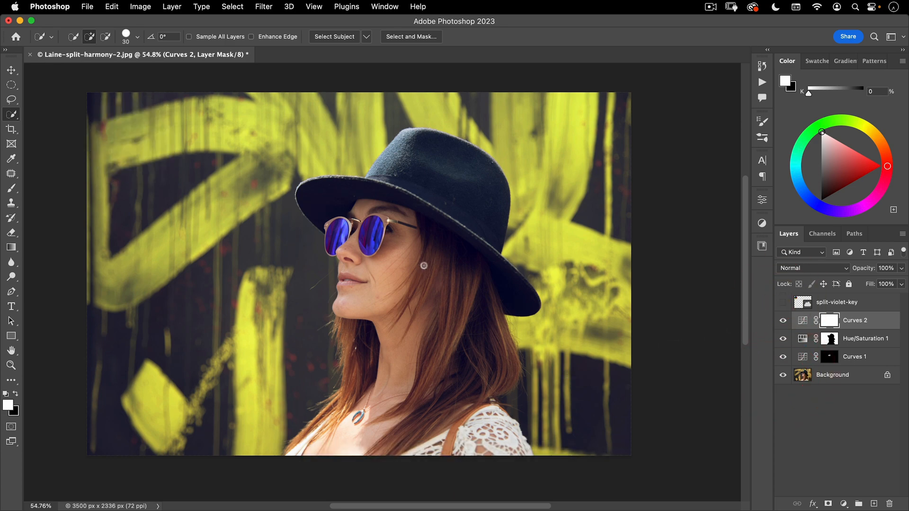
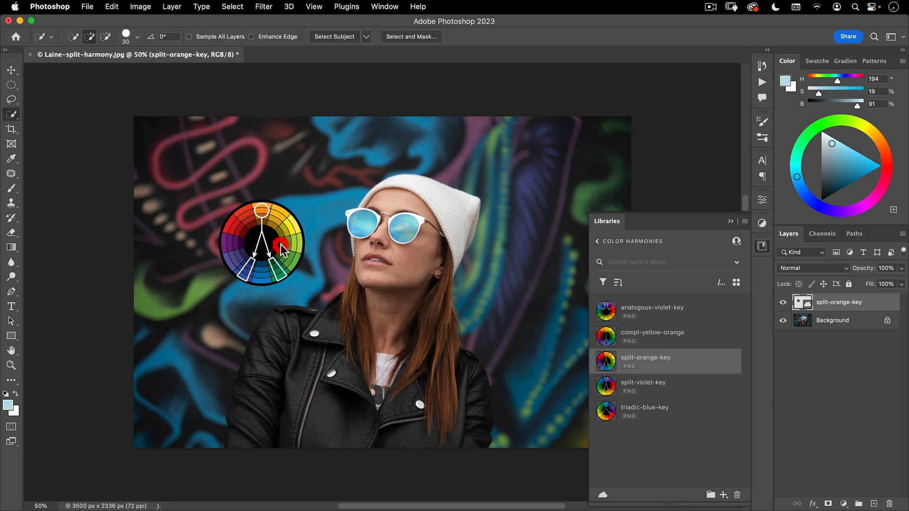
Move the split-orange-key colour wheel to the photo's upper-left corner and close the Libraries
{"action": "key", "text": "v"}
{"action": "left_click_drag", "start_coordinate": [263, 251], "coordinate": [189, 175]}
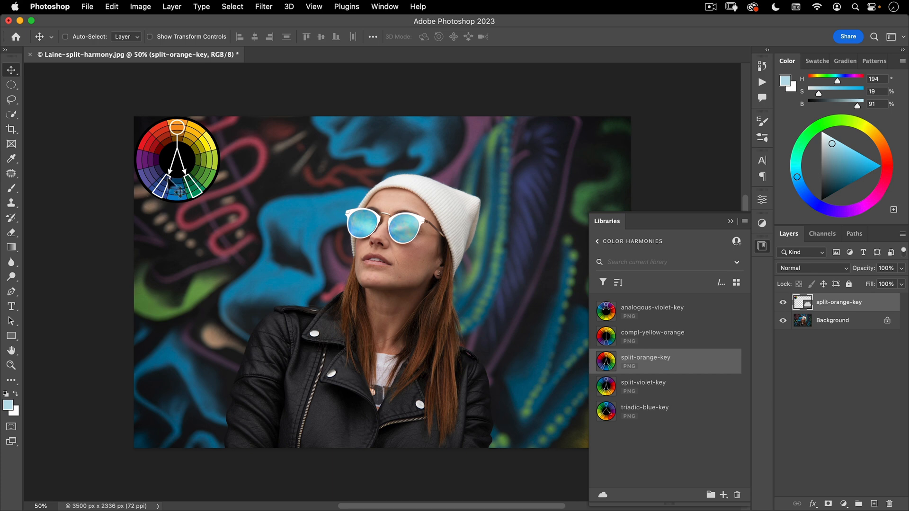
{"action": "left_click", "coordinate": [760, 250]}
Select the subject on the Background layer, invert the selection, and add a Hue/Saturation adjustment masked to the mural
{"action": "left_click", "coordinate": [833, 320]}
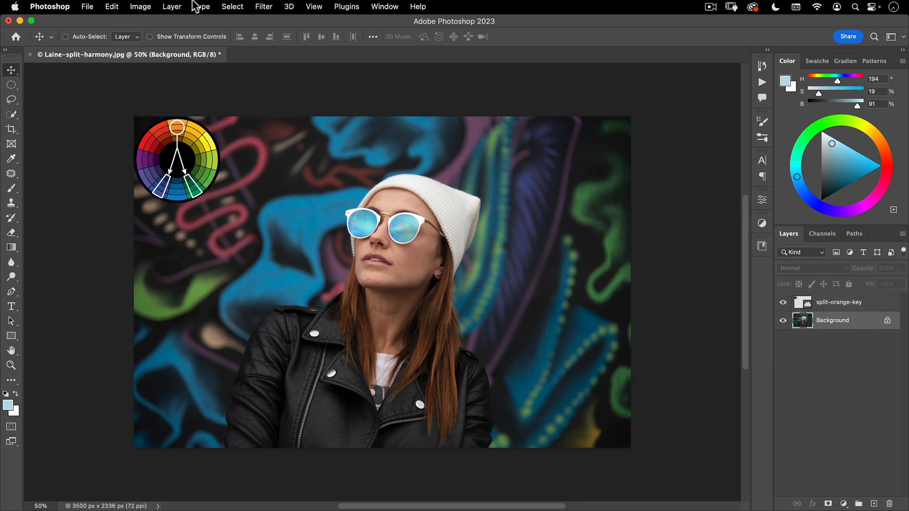
{"action": "left_click", "coordinate": [232, 7]}
{"action": "left_click", "coordinate": [240, 136]}
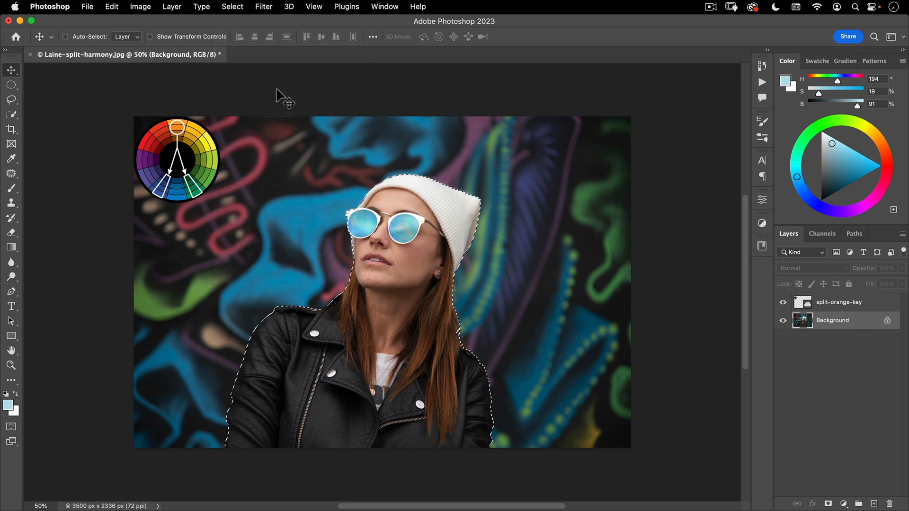
{"action": "key", "text": "shift+super+i"}
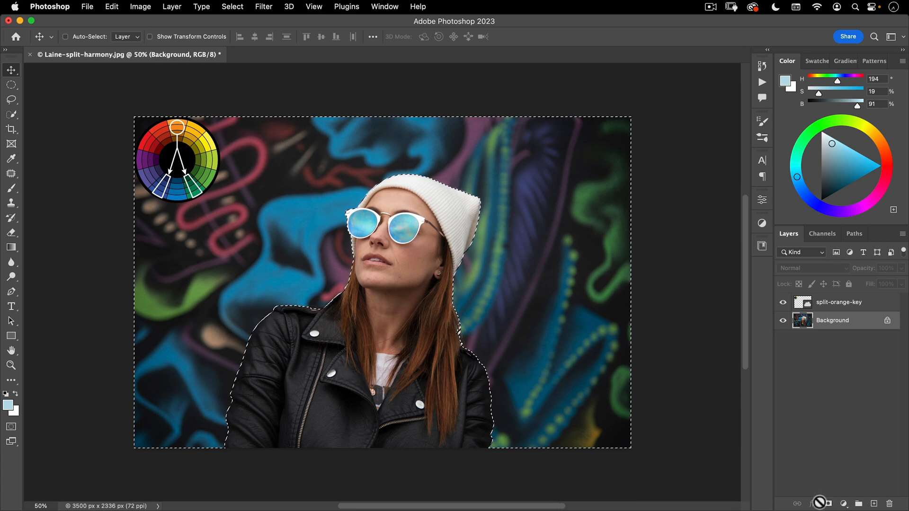
{"action": "left_click", "coordinate": [844, 504]}
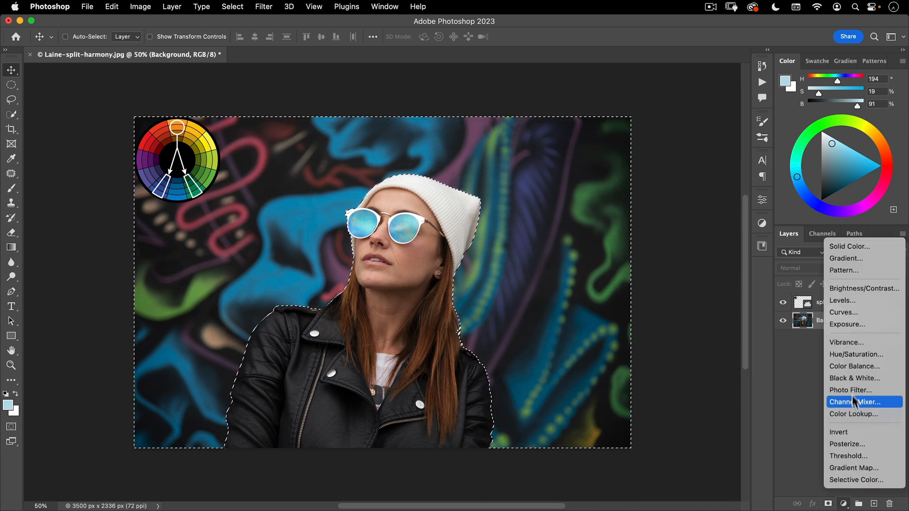
{"action": "left_click", "coordinate": [854, 356]}
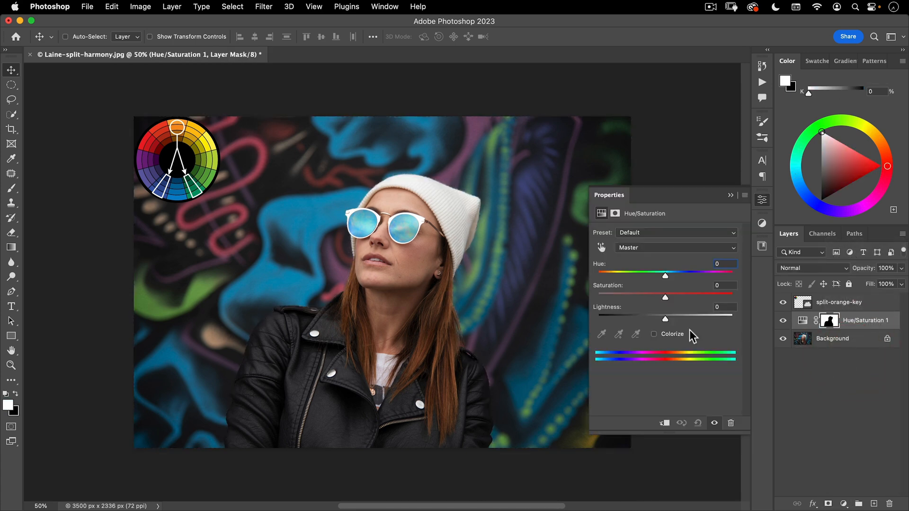
Target the mural's blue on the image and set the Cyans hue to -16 in Hue/Saturation 1
{"action": "left_click", "coordinate": [601, 247]}
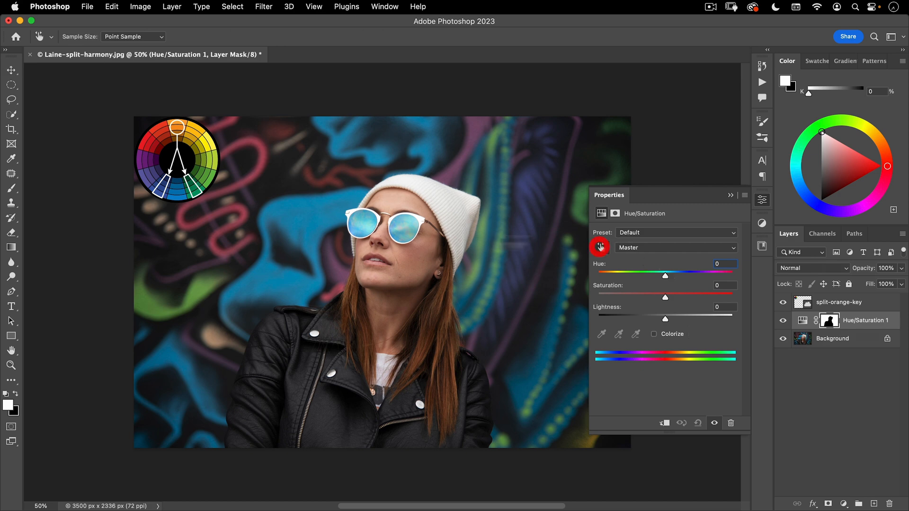
{"action": "left_click", "coordinate": [290, 206]}
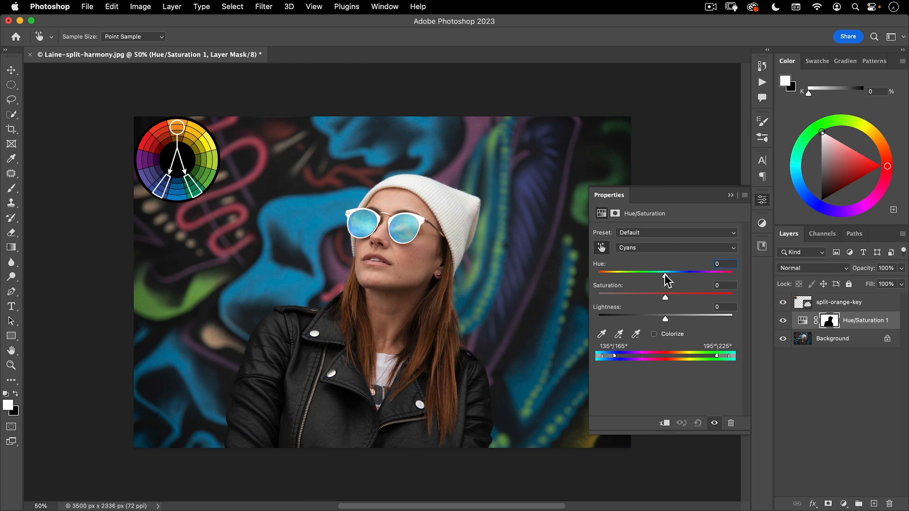
{"action": "left_click_drag", "start_coordinate": [665, 274], "coordinate": [659, 276]}
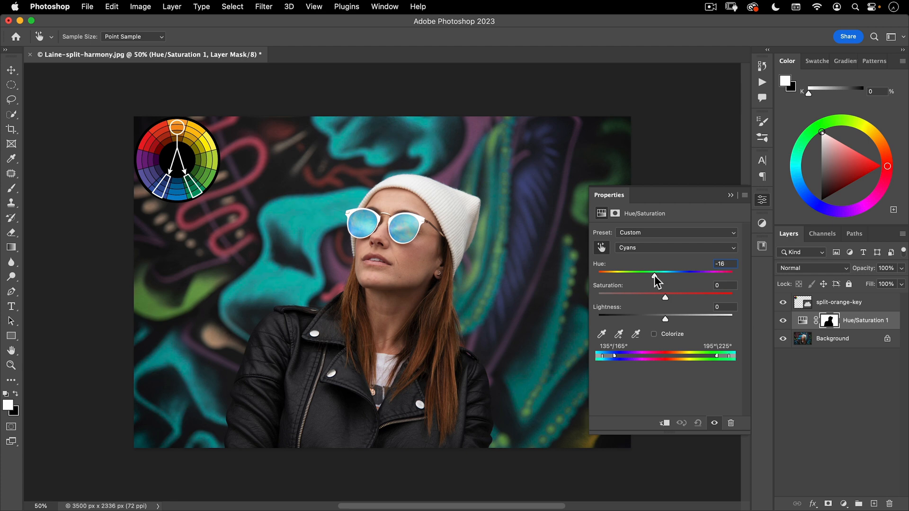
{"action": "left_click_drag", "start_coordinate": [654, 276], "coordinate": [654, 275]}
Target the mural's red squiggle and set the Reds hue to -91, then close the adjustment's settings
{"action": "left_click", "coordinate": [263, 152]}
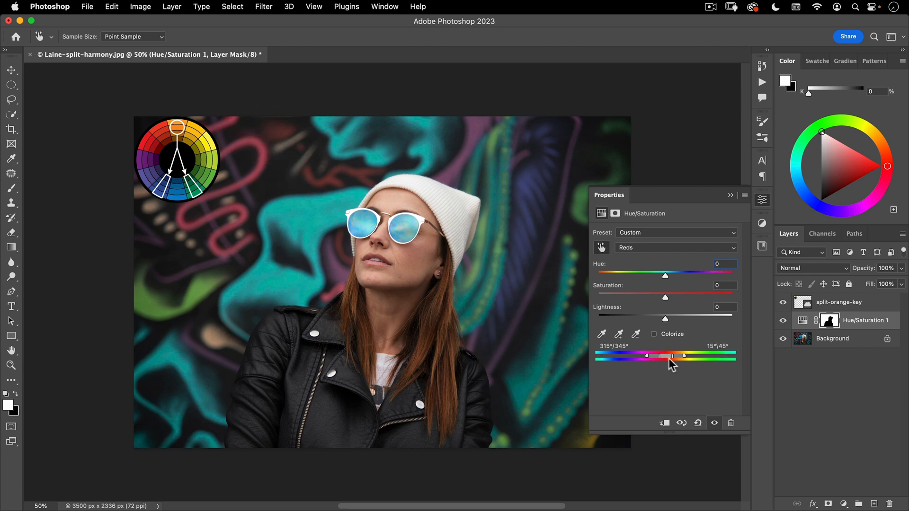
{"action": "left_click_drag", "start_coordinate": [672, 279], "coordinate": [623, 279]}
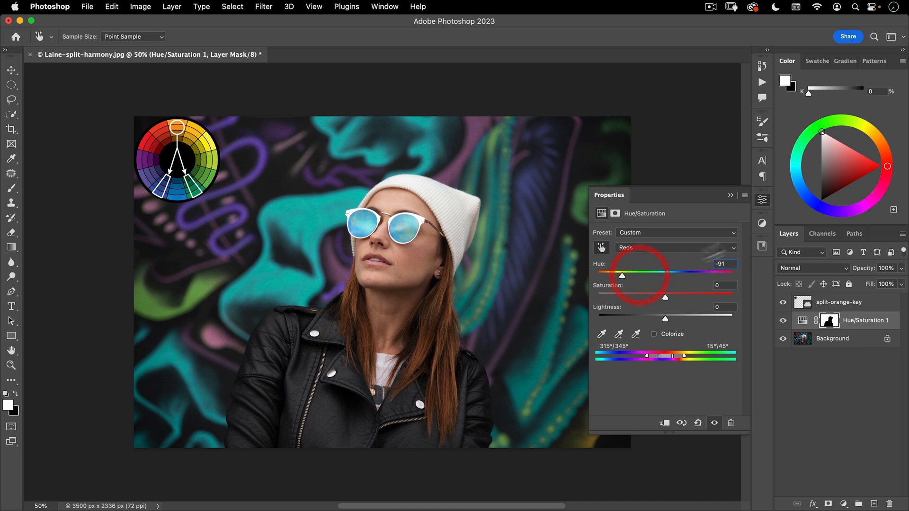
{"action": "left_click", "coordinate": [761, 201]}
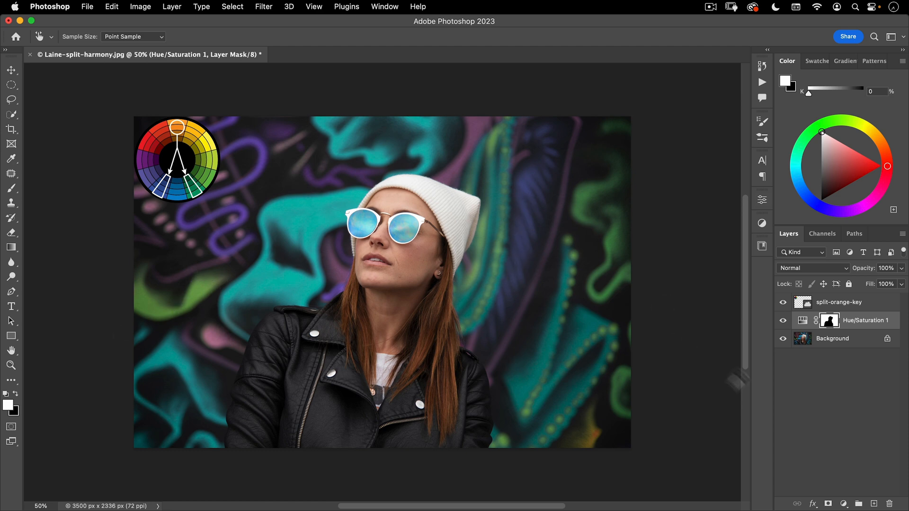
Add a new empty layer above Hue/Saturation 1 and set its blend mode to Color
{"action": "left_click", "coordinate": [873, 505]}
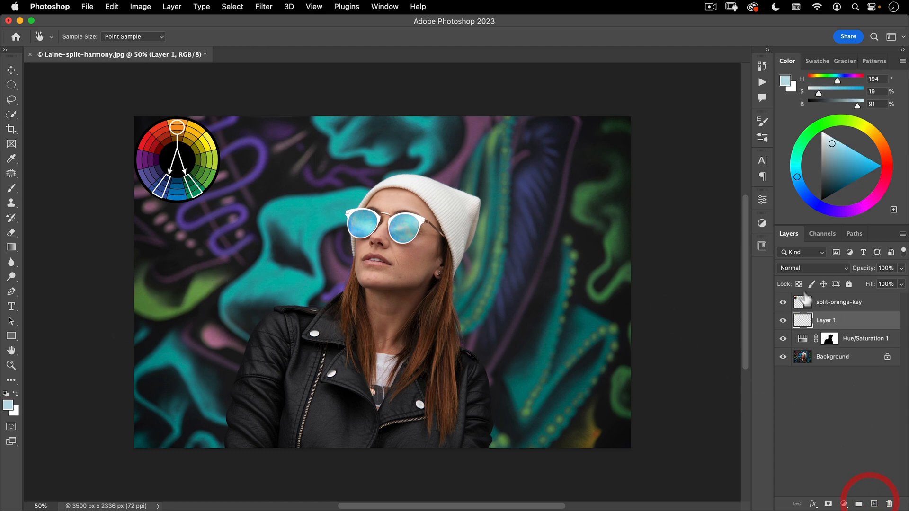
{"action": "left_click", "coordinate": [803, 269]}
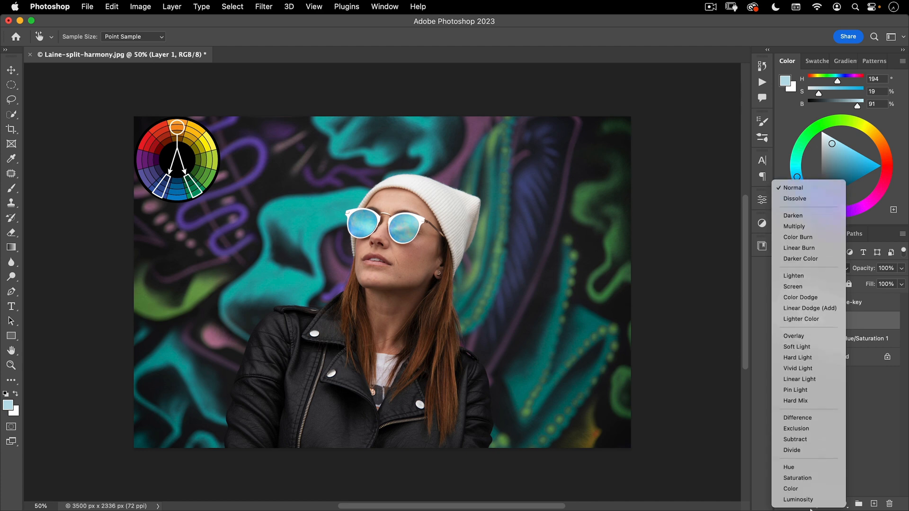
{"action": "left_click", "coordinate": [807, 486]}
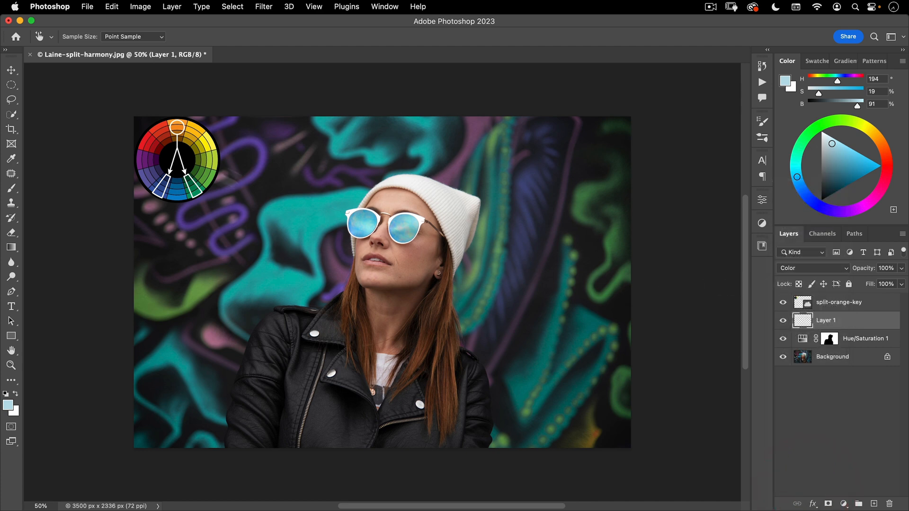
Set up a soft Brush with 0% hardness at about 758 px, 100% opacity and 20% flow
{"action": "left_click", "coordinate": [11, 188]}
{"action": "right_click", "coordinate": [256, 181]}
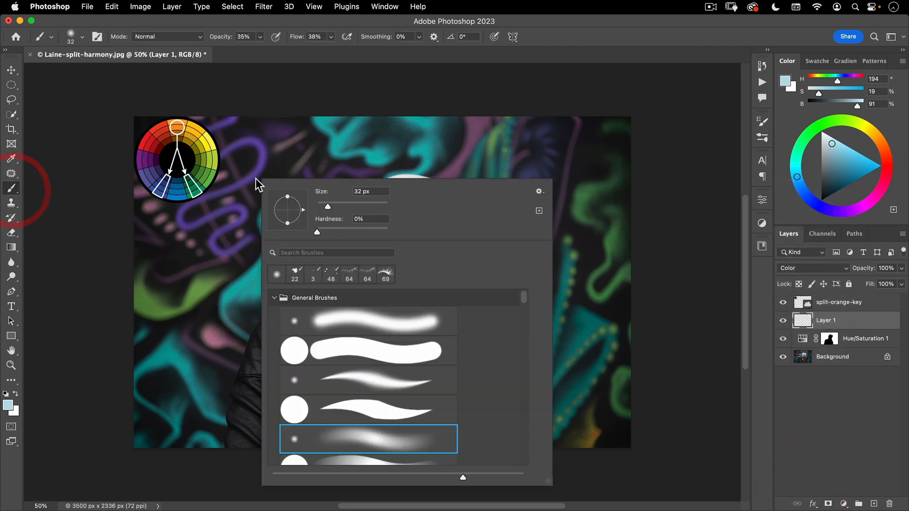
{"action": "scroll", "coordinate": [303, 344], "scroll_direction": "down", "scroll_amount": 2}
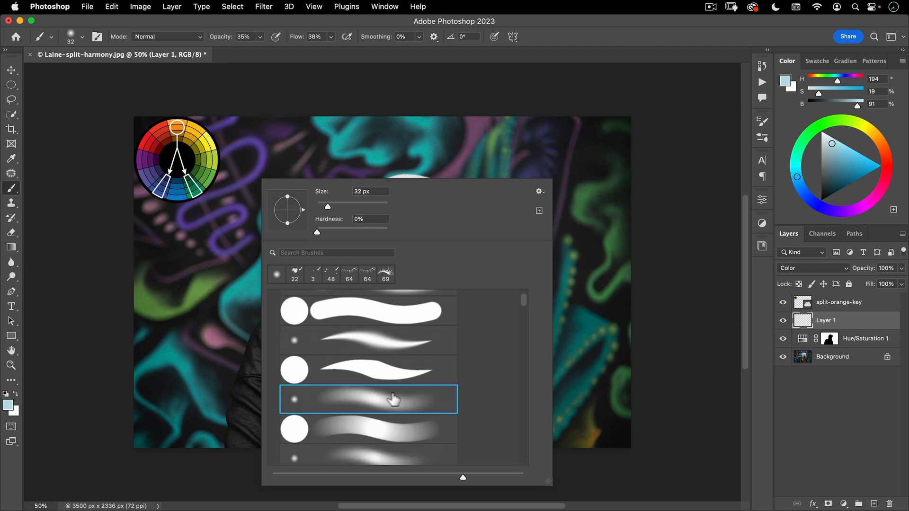
{"action": "left_click", "coordinate": [395, 395]}
{"action": "left_click", "coordinate": [192, 64]}
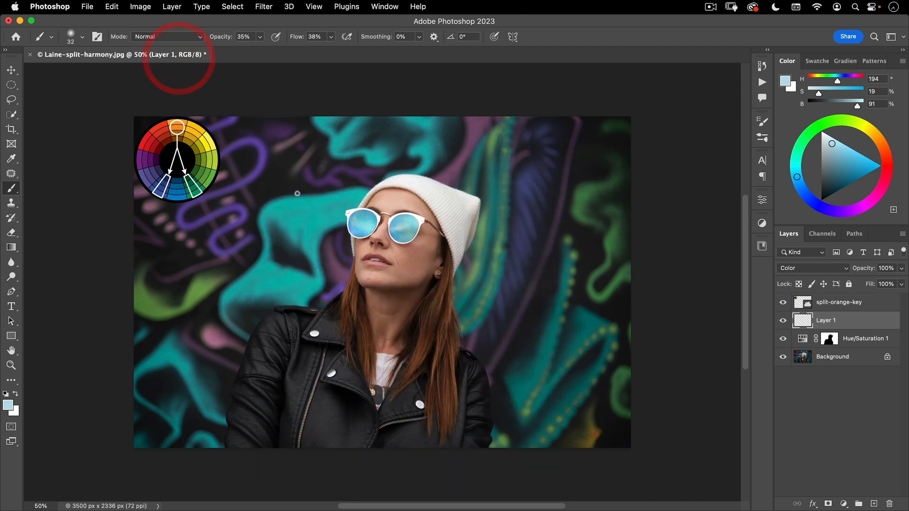
{"action": "left_click_drag", "start_coordinate": [271, 192], "coordinate": [376, 180]}
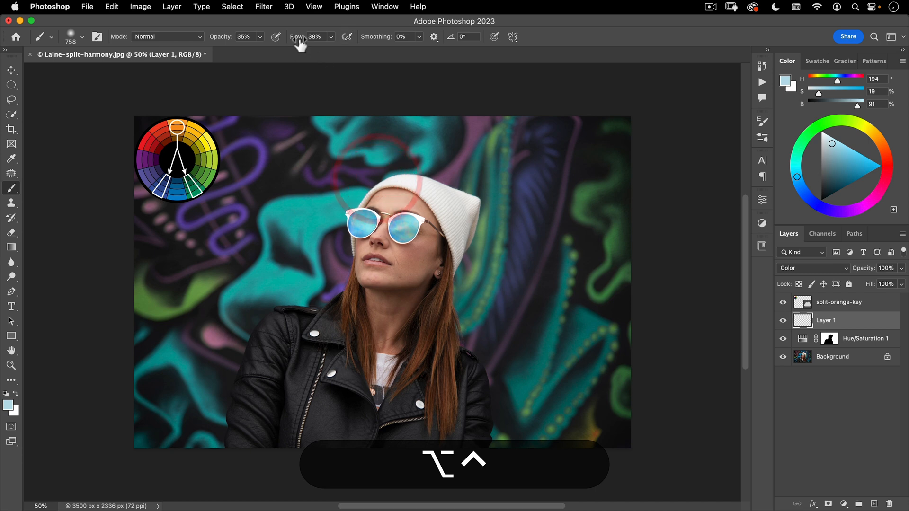
{"action": "key", "text": "0"}
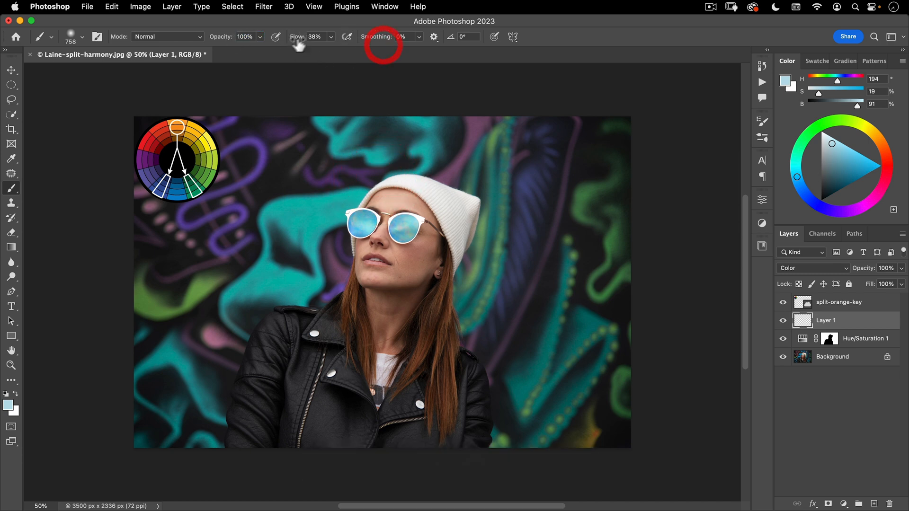
{"action": "left_click_drag", "start_coordinate": [297, 41], "coordinate": [294, 42]}
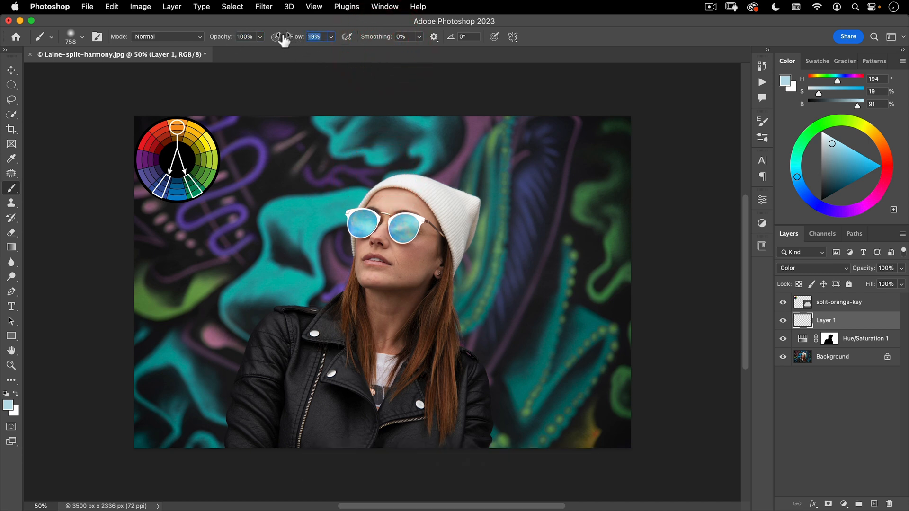
{"action": "left_click_drag", "start_coordinate": [284, 41], "coordinate": [285, 41]}
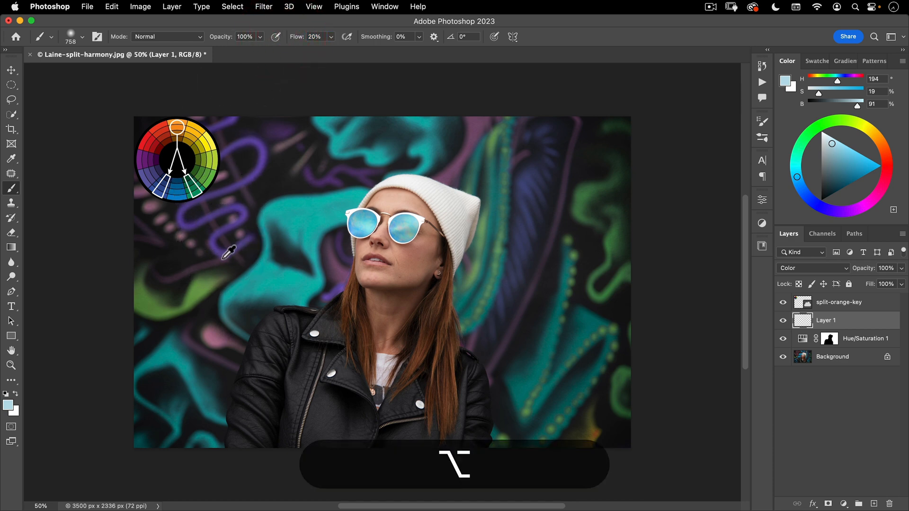
Sample the violet of the mural's squiggle and paint it over the green shape below the colour wheel
{"action": "left_click", "coordinate": [213, 244], "text": "alt"}
{"action": "mouse_move", "coordinate": [214, 243]}
{"action": "left_mouse_down"}
{"action": "mouse_move", "coordinate": [217, 232]}
{"action": "mouse_move", "coordinate": [203, 240]}
{"action": "left_mouse_up"}
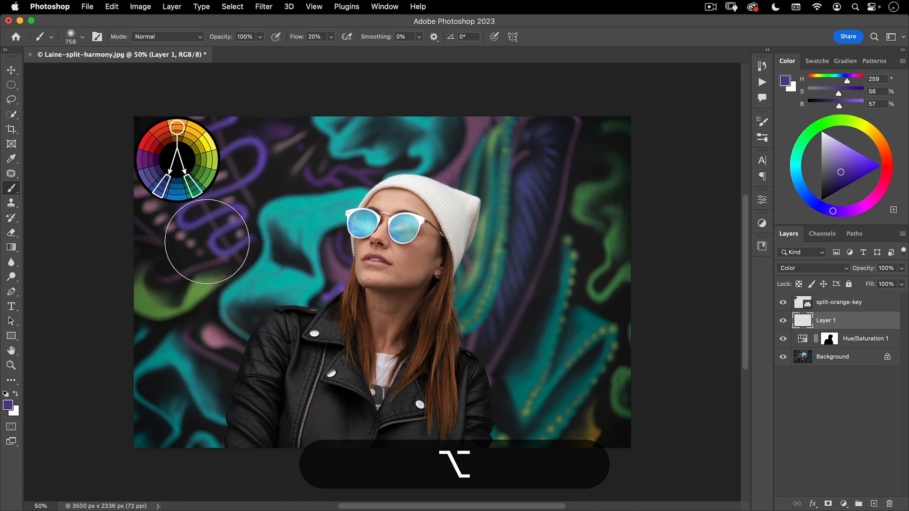
{"action": "mouse_move", "coordinate": [184, 283]}
{"action": "left_mouse_down"}
{"action": "mouse_move", "coordinate": [146, 302]}
{"action": "mouse_move", "coordinate": [178, 276]}
{"action": "mouse_move", "coordinate": [142, 298]}
{"action": "mouse_move", "coordinate": [202, 265]}
{"action": "mouse_move", "coordinate": [166, 289]}
{"action": "mouse_move", "coordinate": [210, 294]}
{"action": "left_mouse_up"}
Sample the mural's dark teal and paint it over the green shapes in the photo's upper-right area
{"action": "key", "text": "alt"}
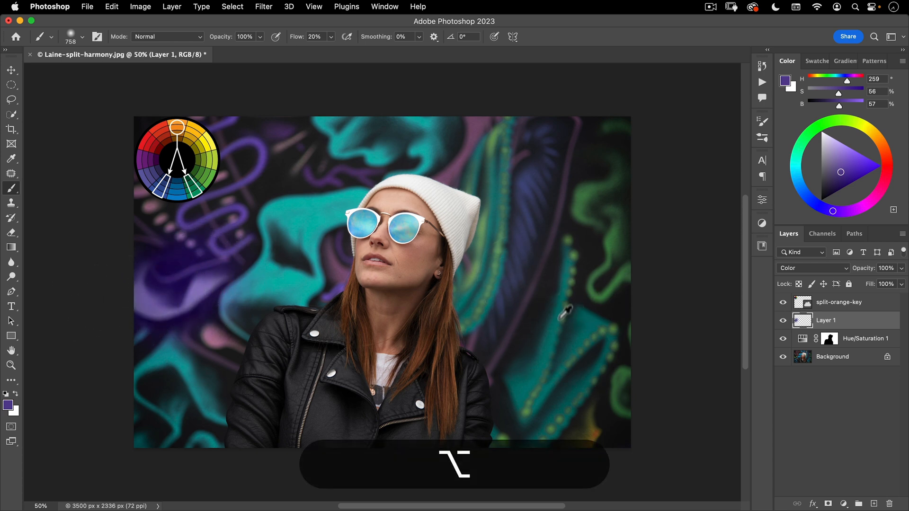
{"action": "left_click", "coordinate": [561, 316], "text": "alt"}
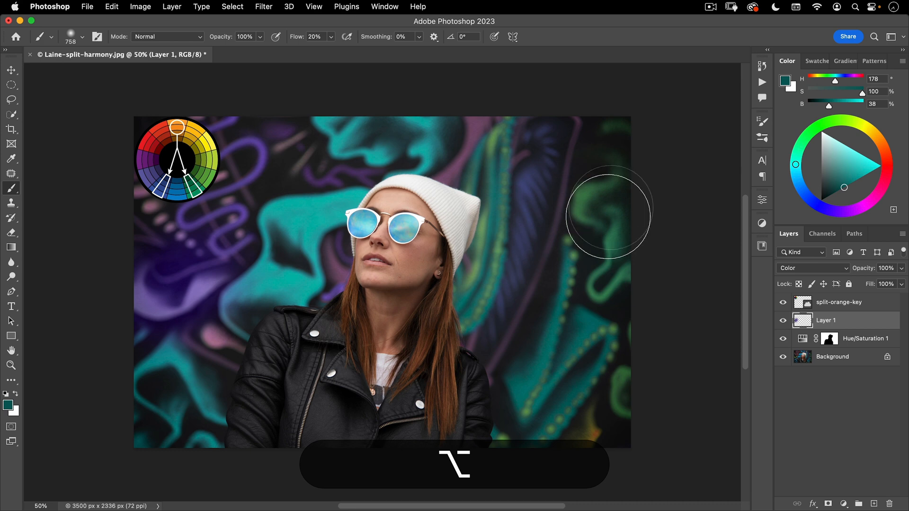
{"action": "mouse_move", "coordinate": [609, 217]}
{"action": "left_mouse_down"}
{"action": "mouse_move", "coordinate": [596, 186]}
{"action": "mouse_move", "coordinate": [618, 129]}
{"action": "mouse_move", "coordinate": [612, 264]}
{"action": "mouse_move", "coordinate": [606, 241]}
{"action": "mouse_move", "coordinate": [626, 116]}
{"action": "left_mouse_up"}
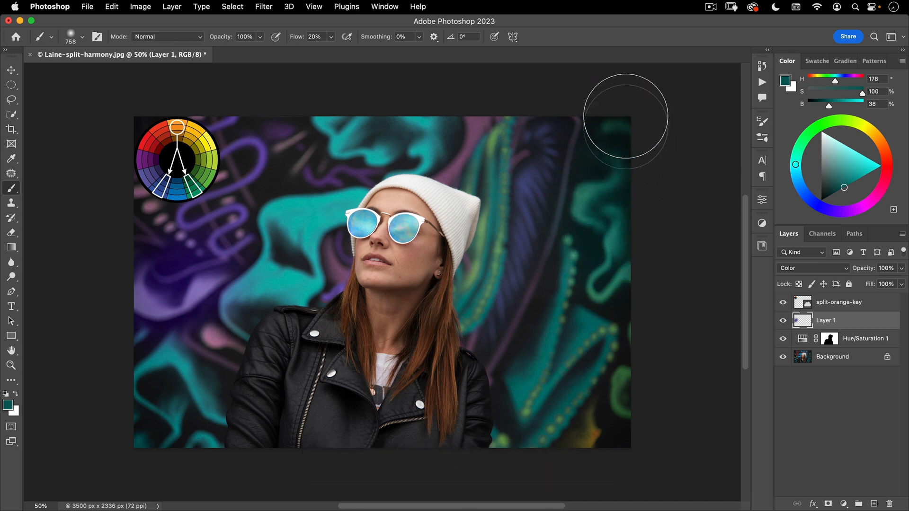
Sample the mural's muted blue beside the subject's hair and paint it over the yellow area in the photo's lower-right corner
{"action": "key", "text": "alt"}
{"action": "left_click", "coordinate": [505, 303], "text": "alt"}
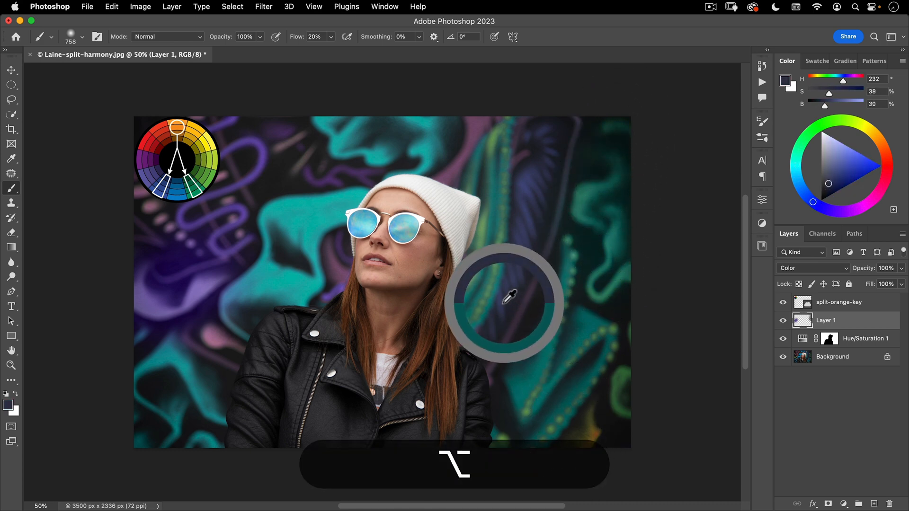
{"action": "left_click_drag", "start_coordinate": [504, 303], "coordinate": [499, 302]}
{"action": "mouse_move", "coordinate": [586, 466]}
{"action": "left_mouse_down"}
{"action": "mouse_move", "coordinate": [599, 432]}
{"action": "mouse_move", "coordinate": [553, 459]}
{"action": "mouse_move", "coordinate": [597, 413]}
{"action": "mouse_move", "coordinate": [575, 465]}
{"action": "mouse_move", "coordinate": [654, 404]}
{"action": "mouse_move", "coordinate": [643, 364]}
{"action": "mouse_move", "coordinate": [626, 405]}
{"action": "mouse_move", "coordinate": [648, 310]}
{"action": "mouse_move", "coordinate": [621, 384]}
{"action": "mouse_move", "coordinate": [630, 313]}
{"action": "mouse_move", "coordinate": [589, 436]}
{"action": "left_mouse_up"}
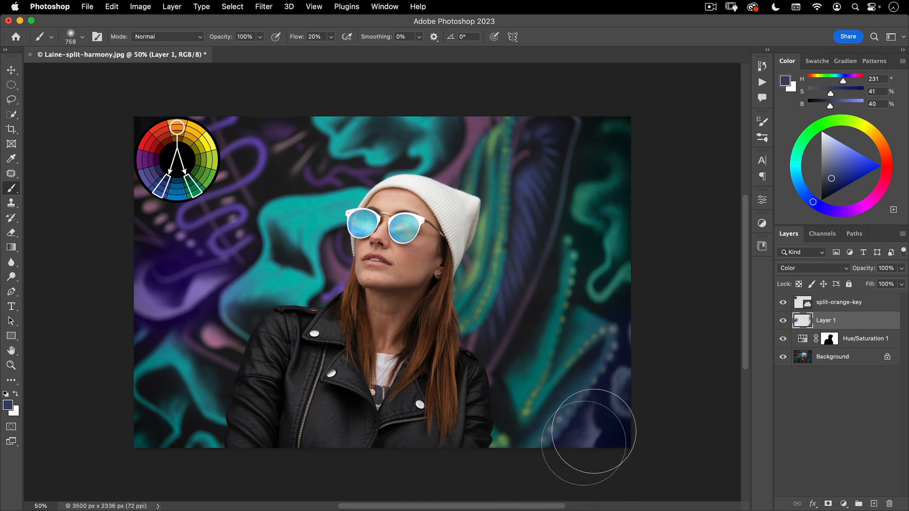
Reduce the brush to about 156 px, sample teal, and paint over the yellow-green bands beside the beanie
{"action": "left_click_drag", "start_coordinate": [494, 256], "coordinate": [401, 275]}
{"action": "left_click", "coordinate": [492, 202], "text": "alt"}
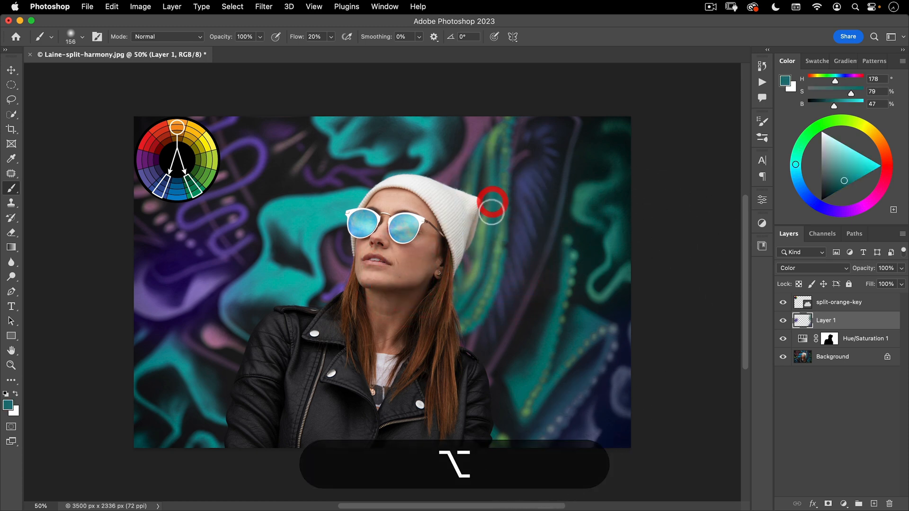
{"action": "mouse_move", "coordinate": [492, 212]}
{"action": "left_mouse_down"}
{"action": "mouse_move", "coordinate": [471, 275]}
{"action": "mouse_move", "coordinate": [491, 212]}
{"action": "mouse_move", "coordinate": [486, 232]}
{"action": "left_mouse_up"}
{"action": "mouse_move", "coordinate": [489, 210]}
{"action": "left_mouse_down"}
{"action": "mouse_move", "coordinate": [465, 296]}
{"action": "mouse_move", "coordinate": [484, 267]}
{"action": "mouse_move", "coordinate": [470, 285]}
{"action": "left_mouse_up"}
{"action": "mouse_move", "coordinate": [469, 308]}
{"action": "left_mouse_down"}
{"action": "mouse_move", "coordinate": [478, 325]}
{"action": "mouse_move", "coordinate": [489, 286]}
{"action": "mouse_move", "coordinate": [472, 326]}
{"action": "mouse_move", "coordinate": [504, 257]}
{"action": "mouse_move", "coordinate": [503, 216]}
{"action": "mouse_move", "coordinate": [497, 284]}
{"action": "mouse_move", "coordinate": [501, 133]}
{"action": "mouse_move", "coordinate": [493, 139]}
{"action": "mouse_move", "coordinate": [494, 163]}
{"action": "mouse_move", "coordinate": [499, 127]}
{"action": "mouse_move", "coordinate": [514, 107]}
{"action": "mouse_move", "coordinate": [492, 154]}
{"action": "mouse_move", "coordinate": [495, 174]}
{"action": "mouse_move", "coordinate": [502, 122]}
{"action": "left_mouse_up"}
{"action": "mouse_move", "coordinate": [491, 145]}
{"action": "left_mouse_down"}
{"action": "mouse_move", "coordinate": [507, 113]}
{"action": "mouse_move", "coordinate": [502, 193]}
{"action": "mouse_move", "coordinate": [515, 126]}
{"action": "left_mouse_up"}
Paint the same teal over the yellow-green dotted lines in the mural to the right of the subject
{"action": "left_click", "coordinate": [547, 97]}
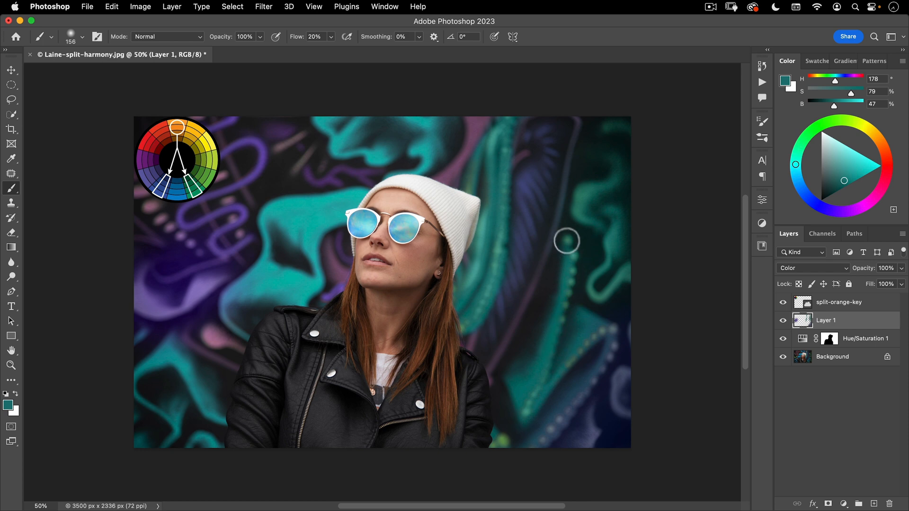
{"action": "left_click", "coordinate": [528, 375]}
{"action": "left_click", "coordinate": [540, 418]}
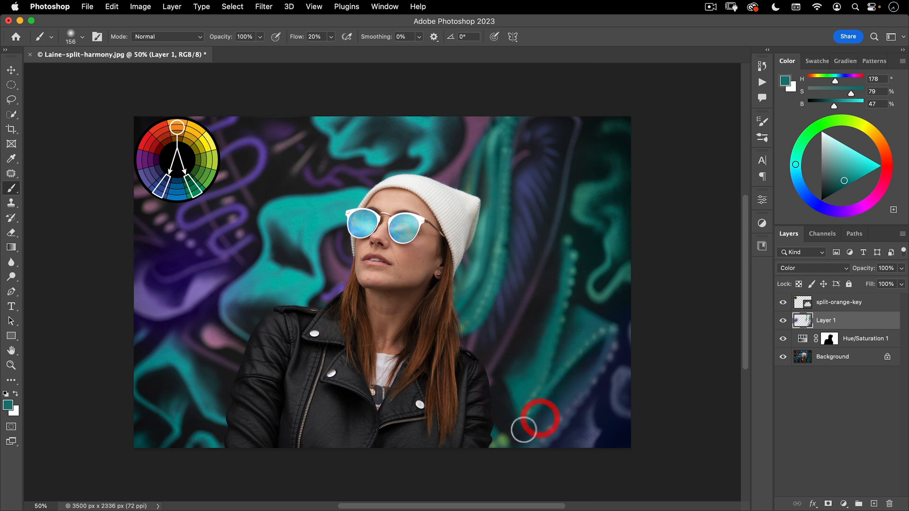
{"action": "left_click", "coordinate": [571, 484]}
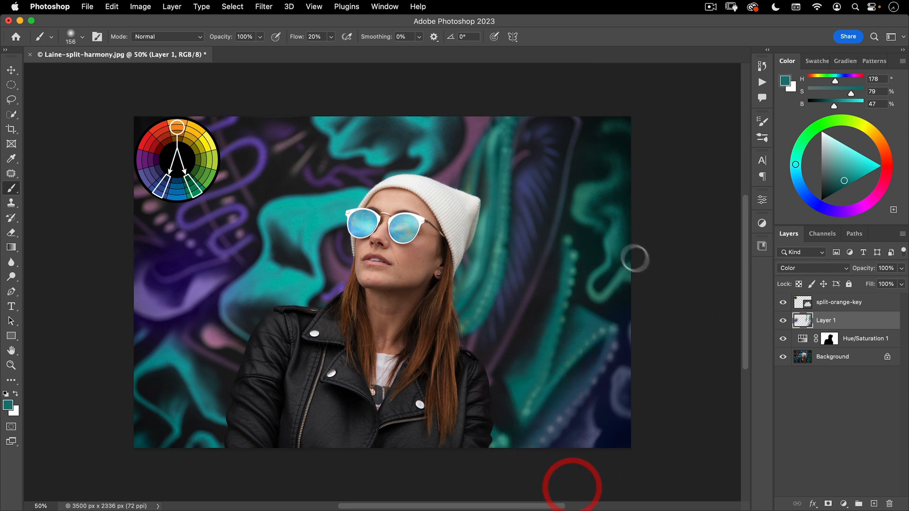
Compare the image with and without the painted Layer 1, leaving the layer shown
{"action": "left_click", "coordinate": [783, 320]}
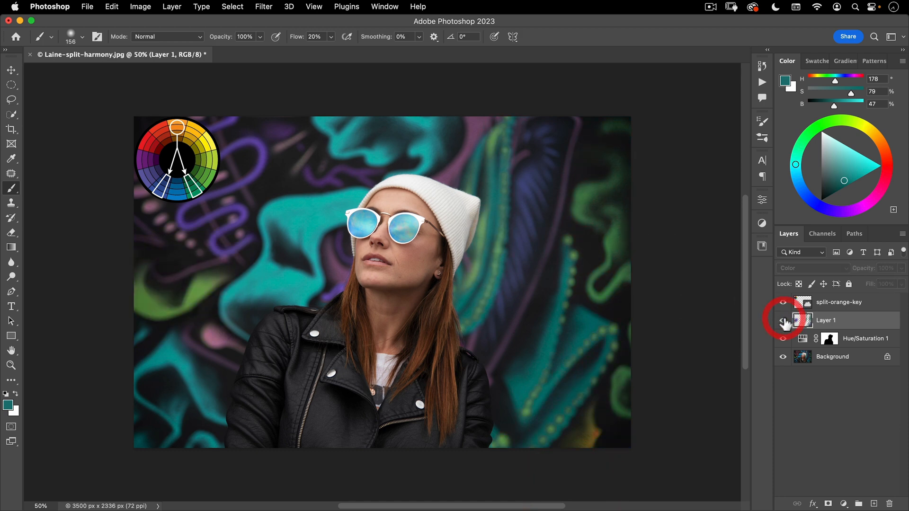
{"action": "left_click", "coordinate": [783, 321]}
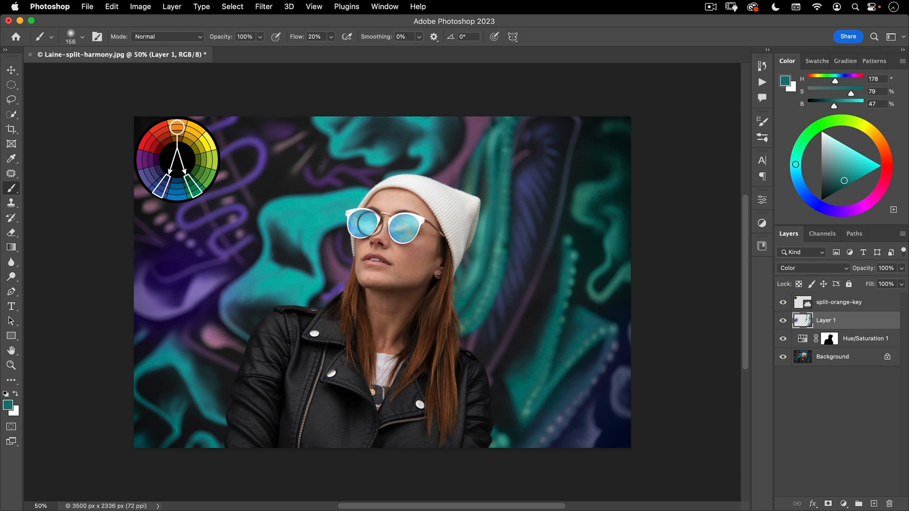
{"action": "left_click_drag", "start_coordinate": [355, 228], "coordinate": [363, 223]}
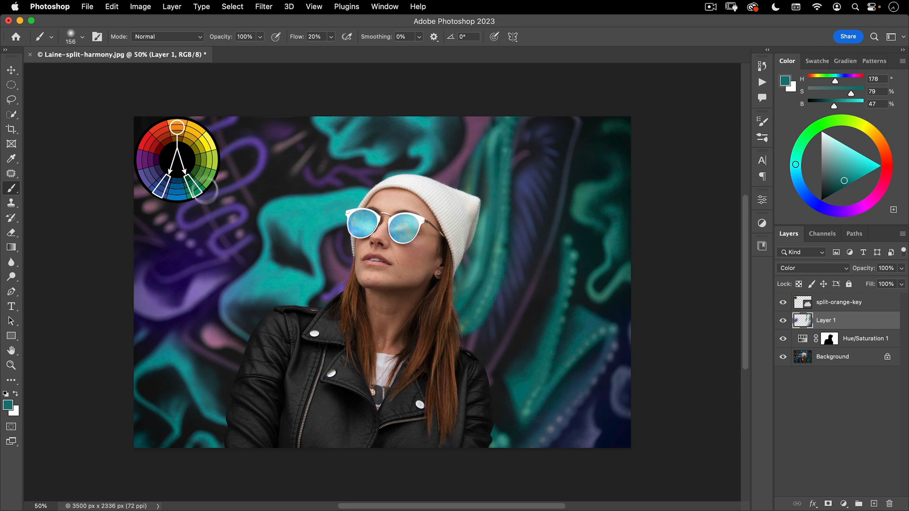
Use the Magic Wand at tolerance 32 on the Background layer to select the sunglasses lens beside the teal mural
{"action": "key", "text": "space"}
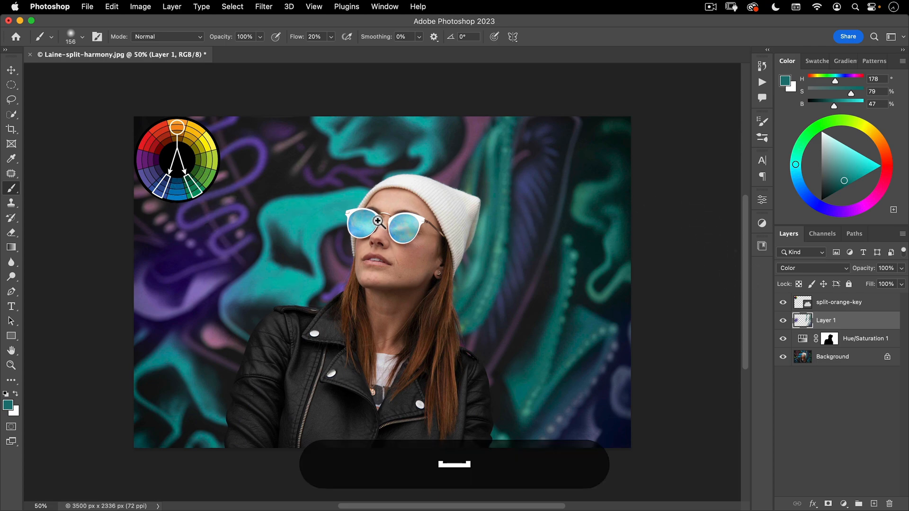
{"action": "mouse_move", "coordinate": [378, 221]}
{"action": "left_mouse_down"}
{"action": "mouse_move", "coordinate": [438, 179]}
{"action": "mouse_move", "coordinate": [465, 179]}
{"action": "mouse_move", "coordinate": [461, 168]}
{"action": "left_mouse_up"}
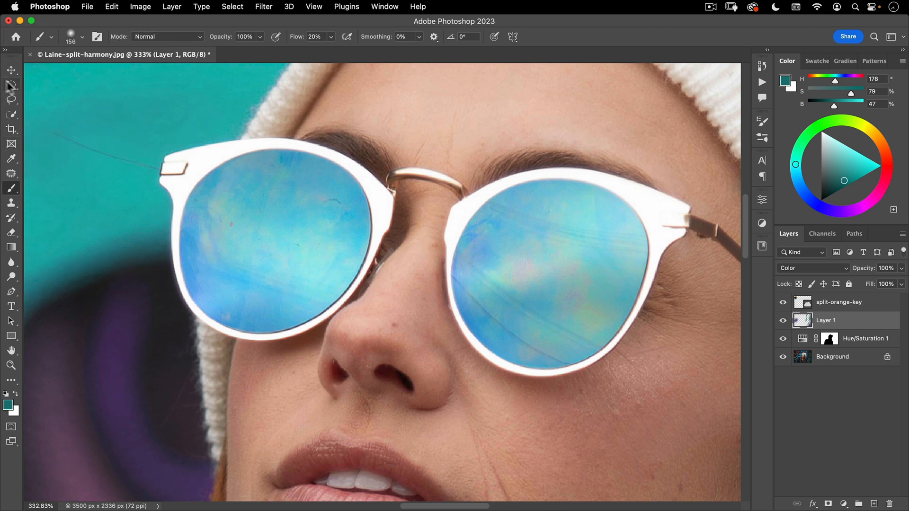
{"action": "left_click", "coordinate": [11, 115]}
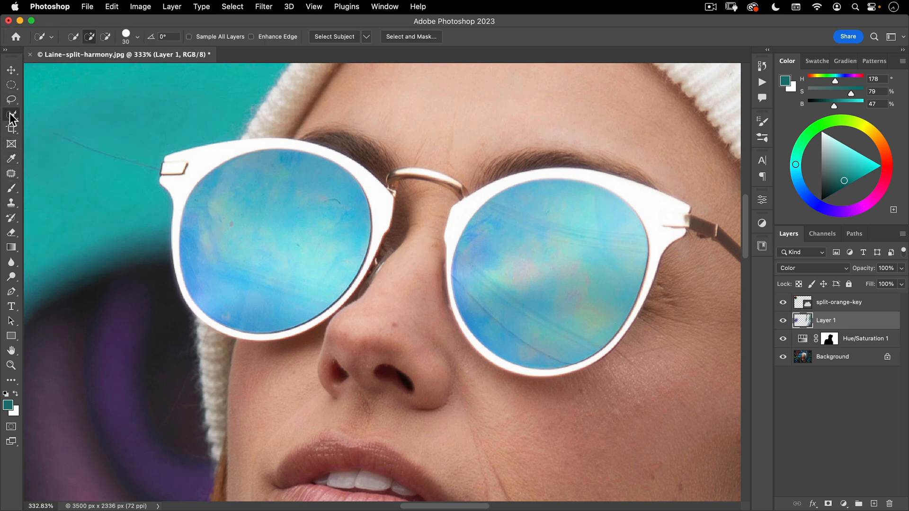
{"action": "left_click", "coordinate": [51, 135]}
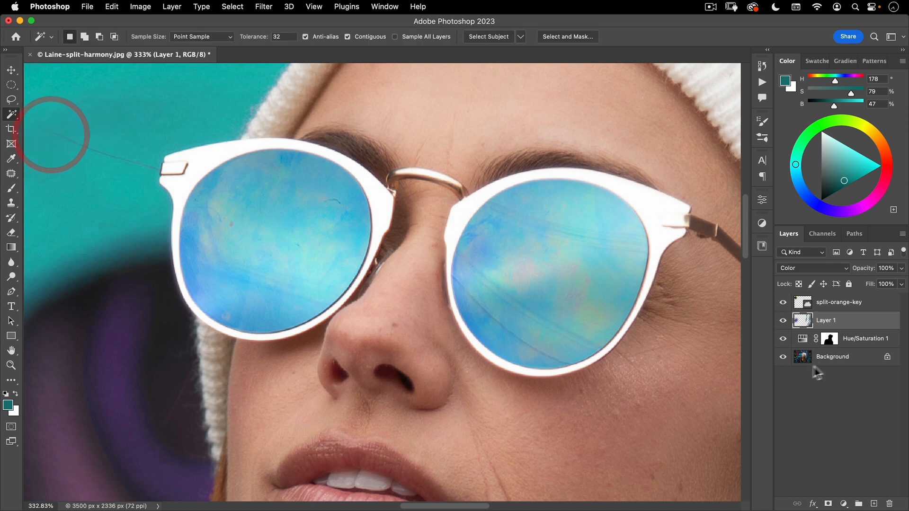
{"action": "left_click", "coordinate": [820, 359]}
{"action": "left_click", "coordinate": [225, 233]}
{"action": "left_click", "coordinate": [260, 290], "text": "shift"}
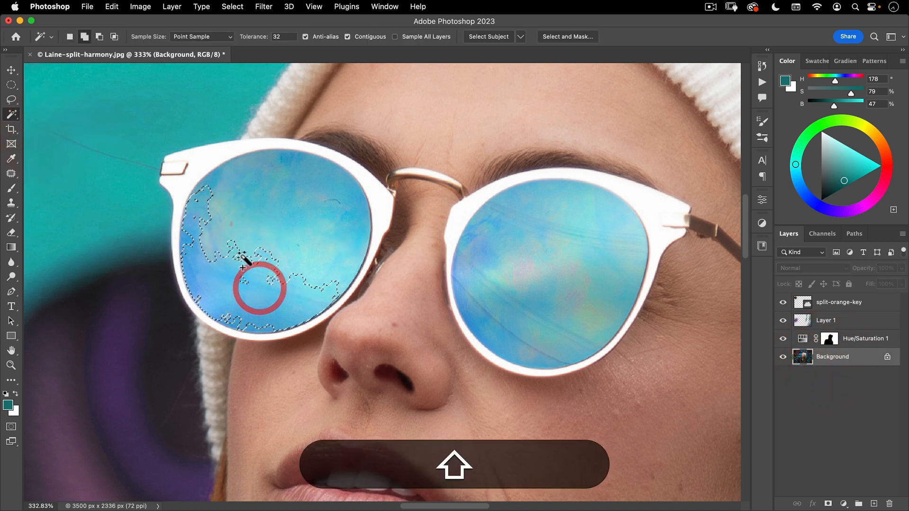
{"action": "left_click", "coordinate": [244, 255], "text": "shift"}
{"action": "left_click", "coordinate": [261, 222], "text": "shift"}
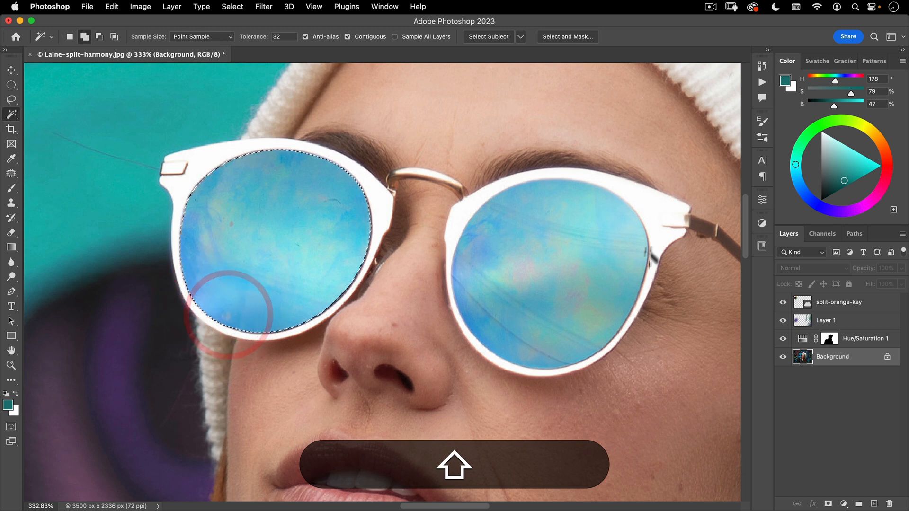
Add the entire second sunglasses lens to the Magic Wand selection, including the leftover pink, yellow and blue patches
{"action": "left_click", "coordinate": [578, 263], "text": "shift"}
{"action": "left_click", "coordinate": [537, 305], "text": "shift"}
{"action": "left_click", "coordinate": [486, 240], "text": "shift"}
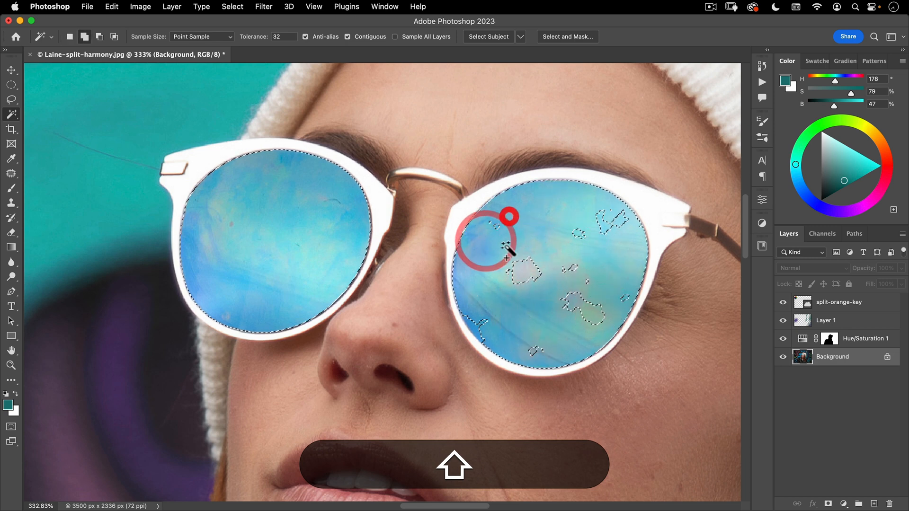
{"action": "left_click", "coordinate": [501, 252], "text": "shift"}
{"action": "left_click", "coordinate": [497, 229], "text": "shift"}
{"action": "left_click", "coordinate": [497, 228], "text": "shift"}
{"action": "left_click", "coordinate": [524, 263], "text": "shift"}
{"action": "left_click", "coordinate": [534, 275], "text": "shift"}
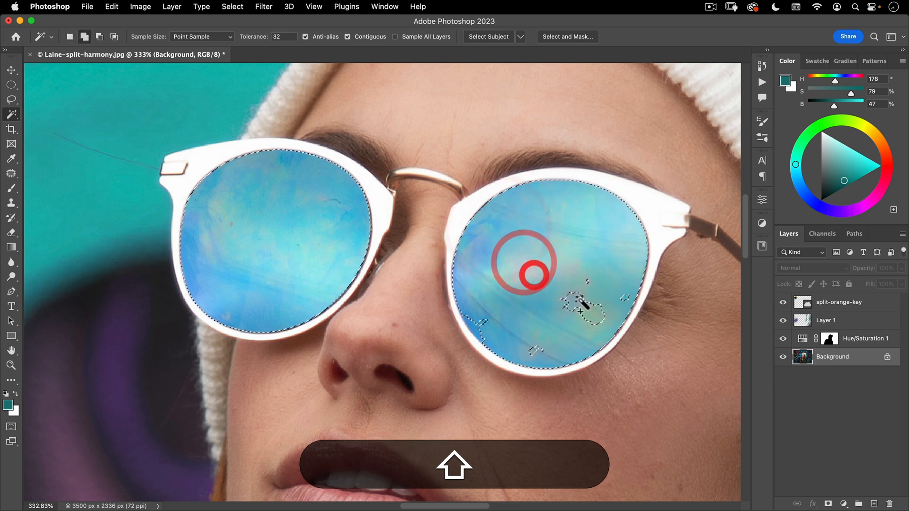
{"action": "left_click", "coordinate": [581, 301], "text": "shift"}
{"action": "left_click", "coordinate": [588, 278], "text": "shift"}
{"action": "left_click", "coordinate": [621, 300], "text": "shift"}
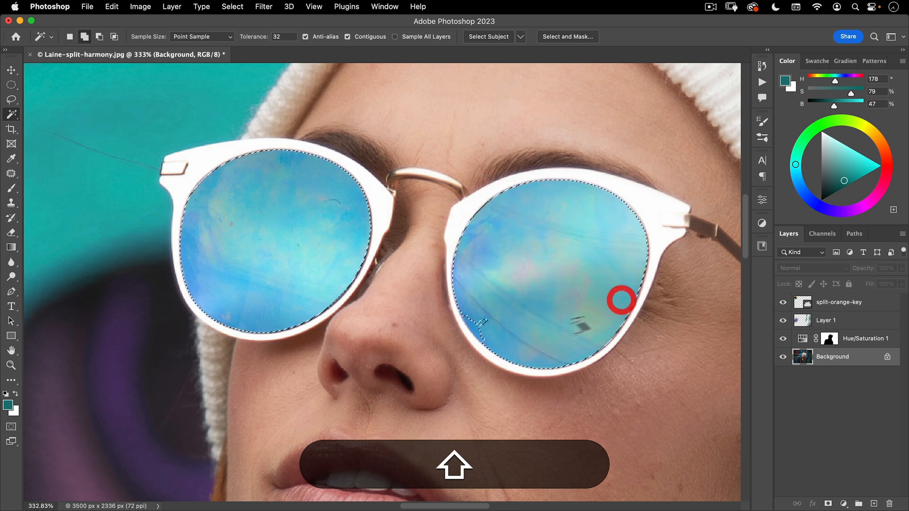
{"action": "left_click", "coordinate": [480, 329], "text": "shift"}
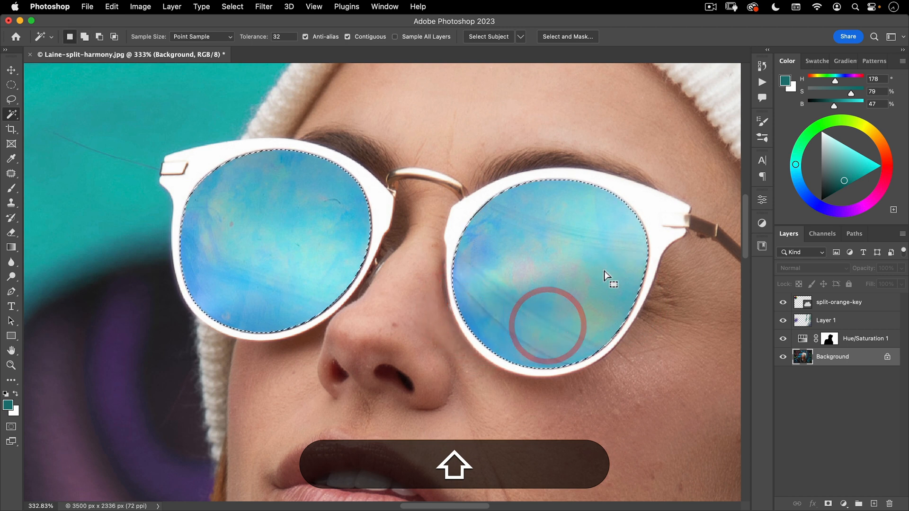
Add a Hue/Saturation adjustment above Layer 1 masked to both lenses and set its hue to -8
{"action": "left_click", "coordinate": [878, 341]}
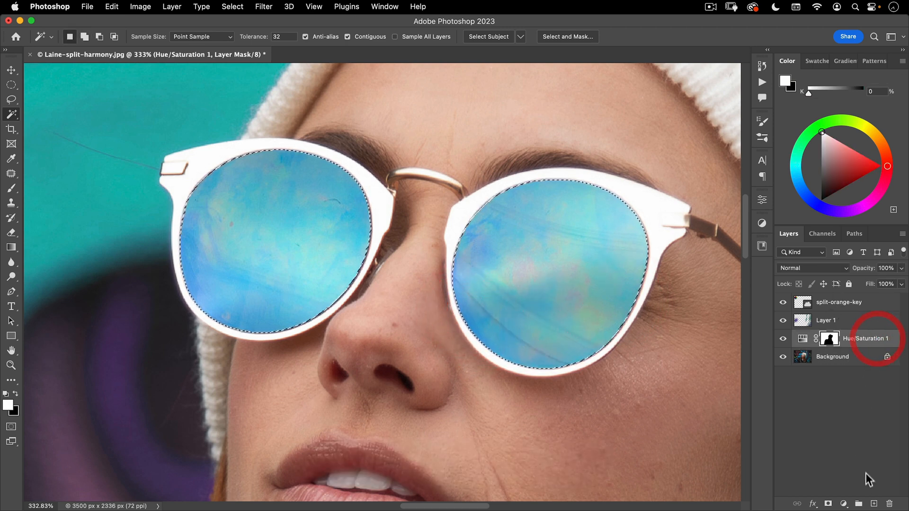
{"action": "left_click", "coordinate": [847, 324]}
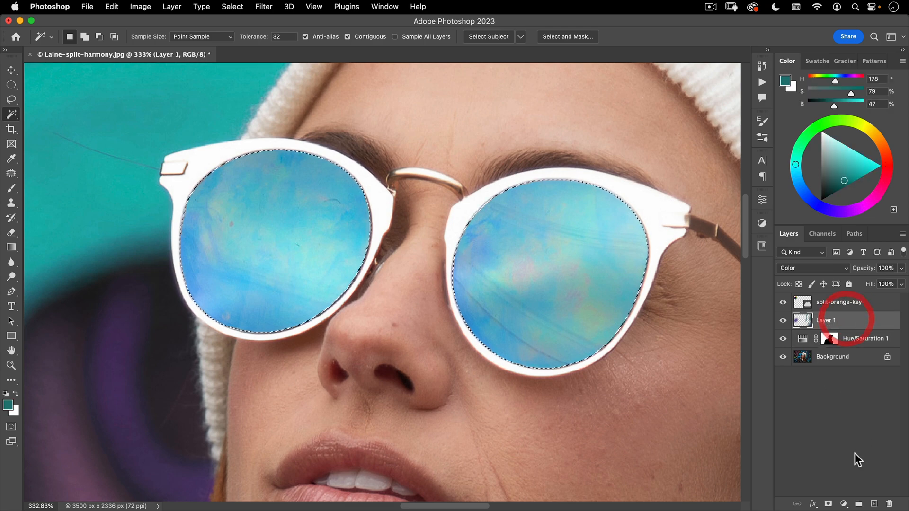
{"action": "left_click", "coordinate": [843, 504]}
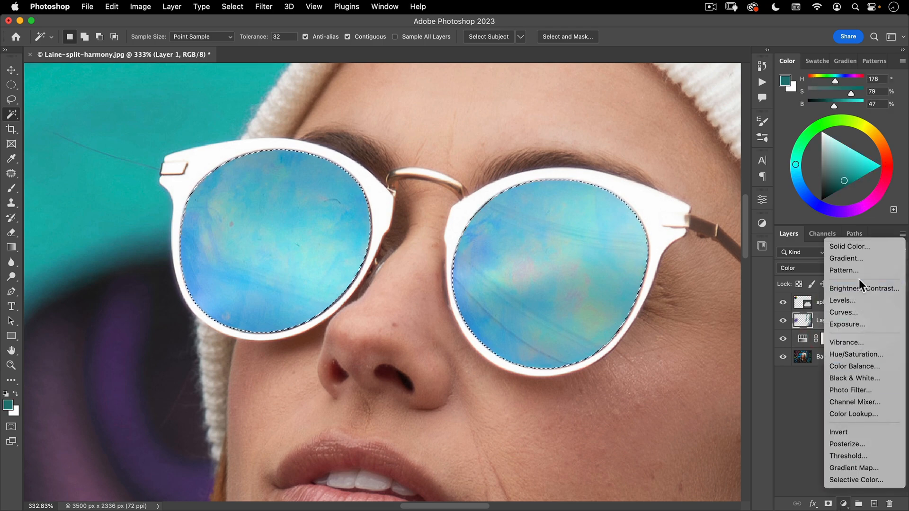
{"action": "left_click", "coordinate": [857, 355]}
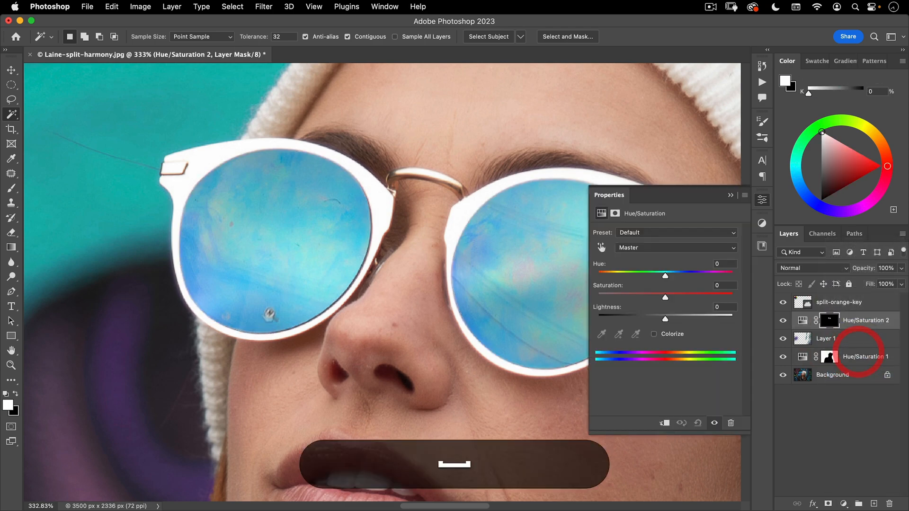
{"action": "scroll", "coordinate": [309, 306], "scroll_direction": "down", "scroll_amount": 3}
{"action": "scroll", "coordinate": [309, 306], "scroll_direction": "down", "scroll_amount": 5}
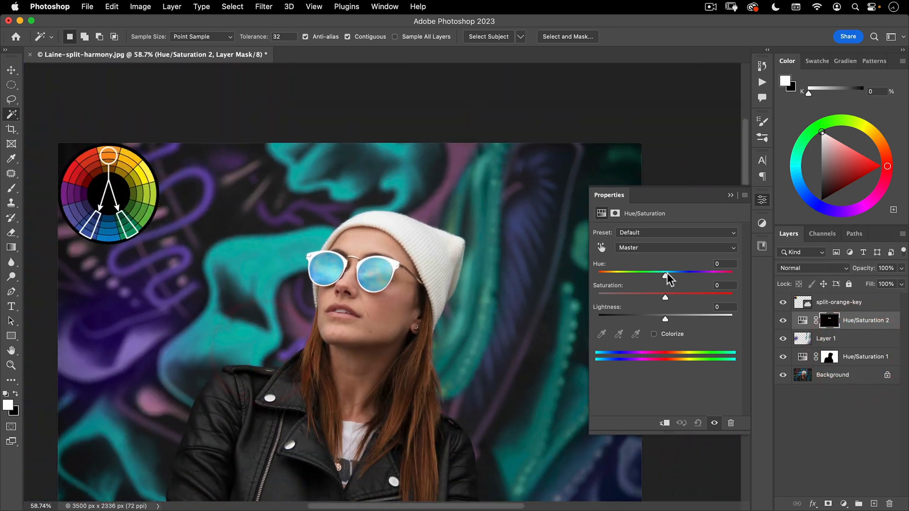
{"action": "mouse_move", "coordinate": [664, 277]}
{"action": "left_mouse_down"}
{"action": "mouse_move", "coordinate": [649, 278]}
{"action": "mouse_move", "coordinate": [660, 280]}
{"action": "left_mouse_up"}
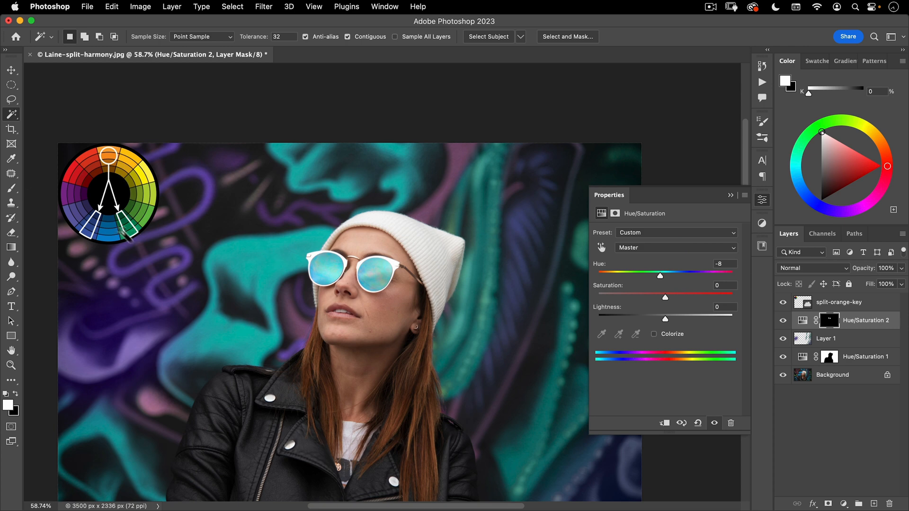
{"action": "left_click", "coordinate": [763, 200]}
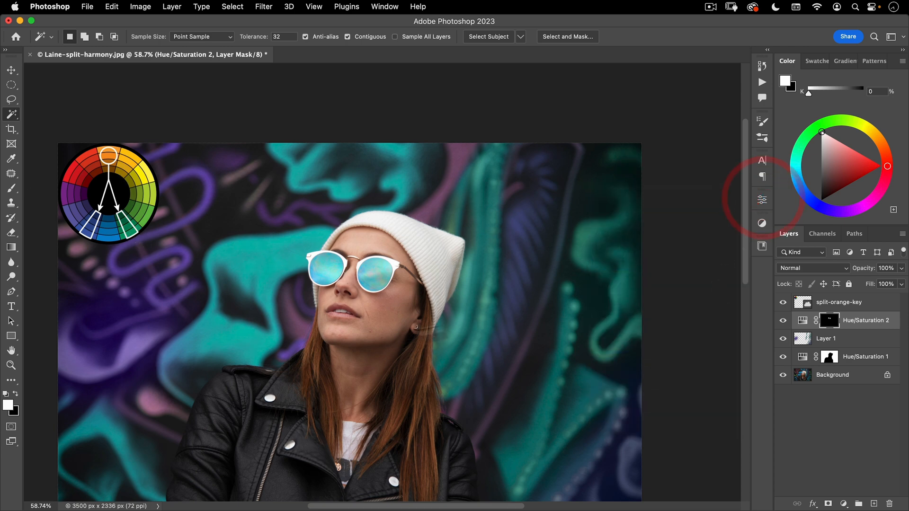
Select the woman with Select Subject and add a Curves adjustment layer masked to her
{"action": "key", "text": "space"}
{"action": "left_click_drag", "start_coordinate": [349, 315], "coordinate": [350, 316]}
{"action": "left_click_drag", "start_coordinate": [440, 273], "coordinate": [446, 246]}
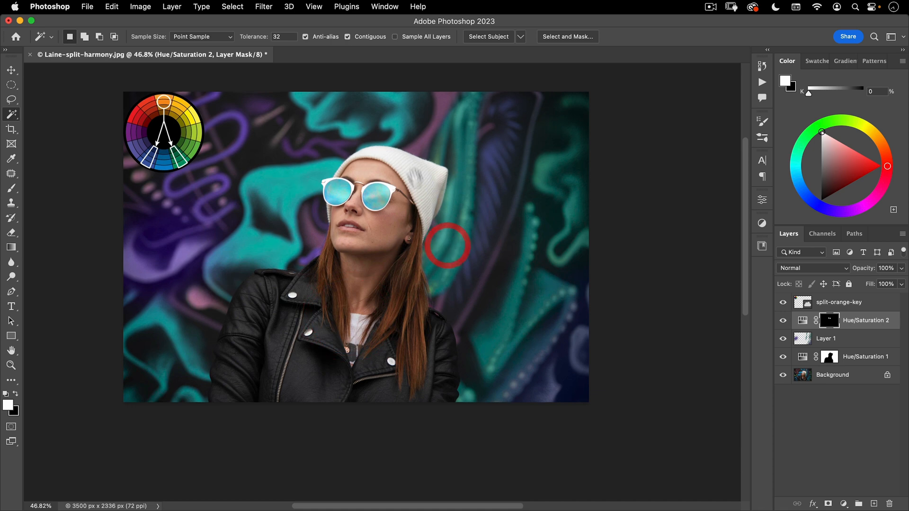
{"action": "key", "text": "space"}
{"action": "key", "text": "super+space"}
{"action": "left_click_drag", "start_coordinate": [372, 264], "coordinate": [415, 267]}
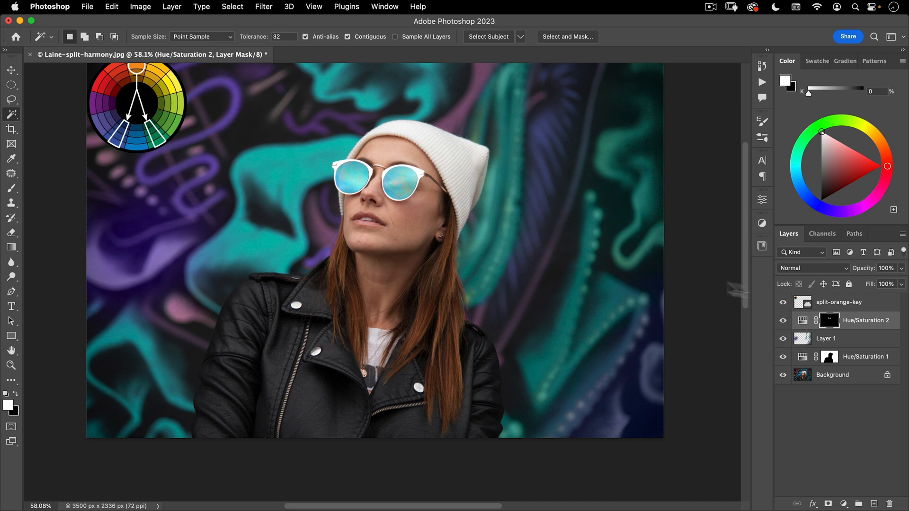
{"action": "left_click", "coordinate": [233, 7]}
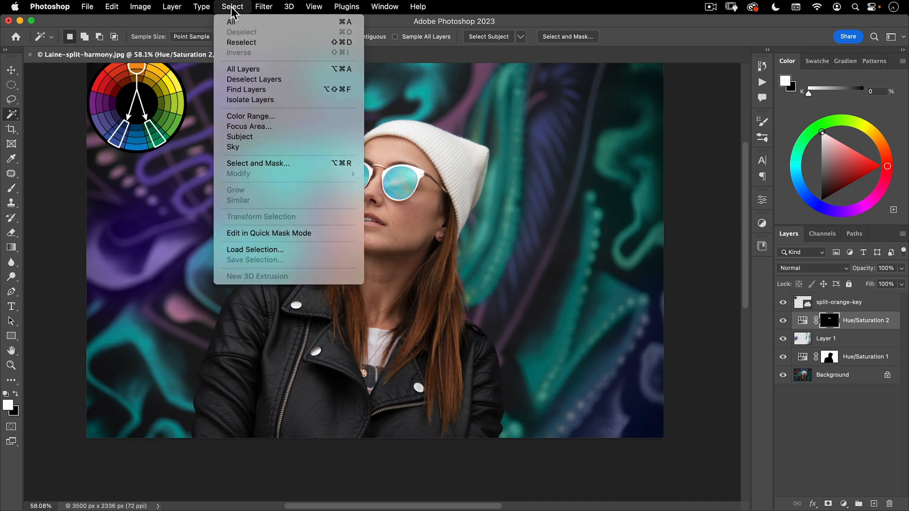
{"action": "left_click", "coordinate": [245, 136]}
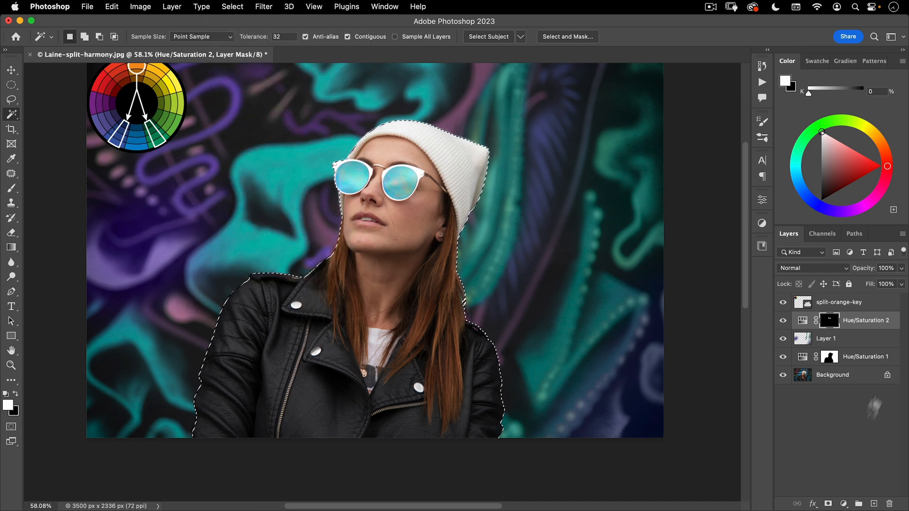
{"action": "left_click", "coordinate": [843, 504]}
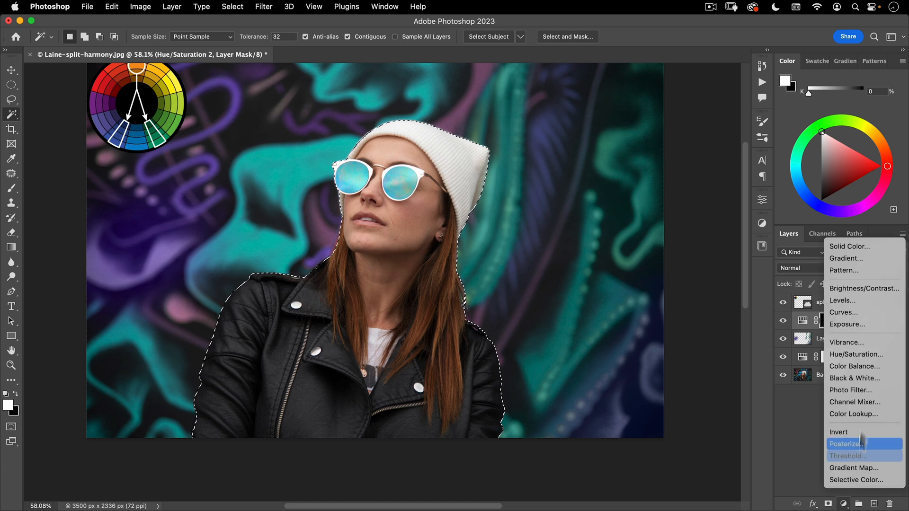
{"action": "left_click", "coordinate": [873, 313]}
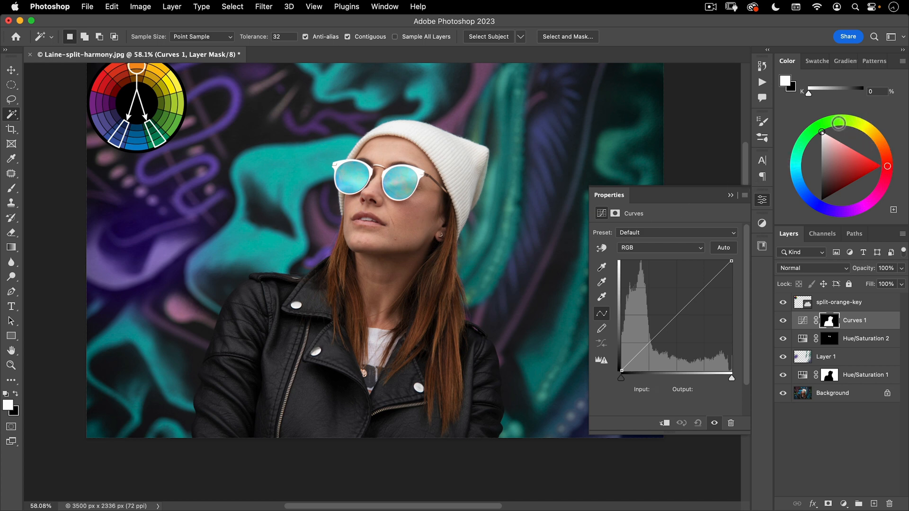
Anchor the Red curve at input 128 and input 65, and move its white point to input 240, output 255
{"action": "left_click", "coordinate": [644, 247]}
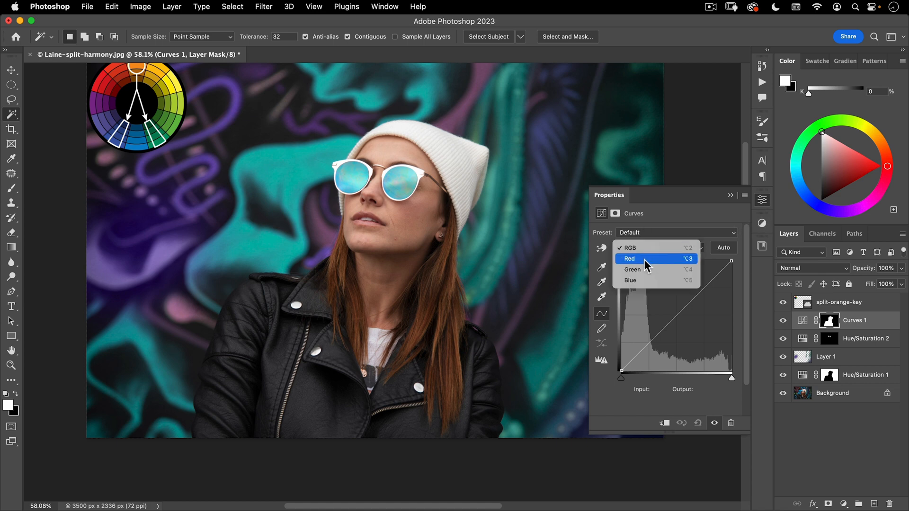
{"action": "left_click", "coordinate": [644, 259]}
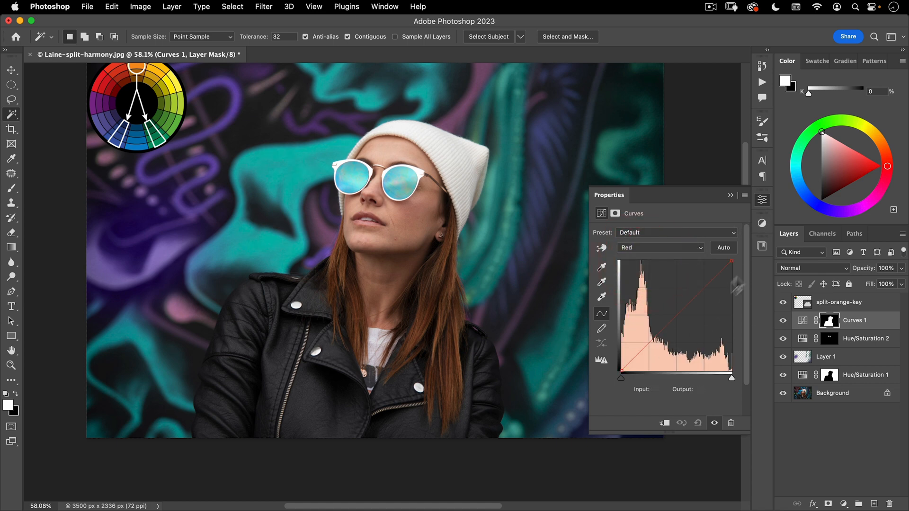
{"action": "left_click", "coordinate": [677, 316]}
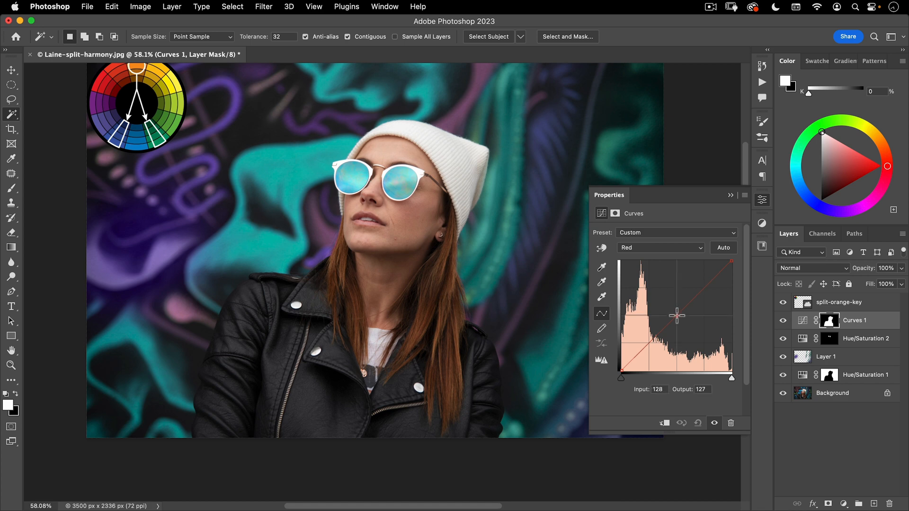
{"action": "mouse_move", "coordinate": [731, 261]}
{"action": "left_mouse_down"}
{"action": "mouse_move", "coordinate": [714, 260]}
{"action": "mouse_move", "coordinate": [757, 264]}
{"action": "mouse_move", "coordinate": [720, 257]}
{"action": "mouse_move", "coordinate": [732, 261]}
{"action": "left_mouse_up"}
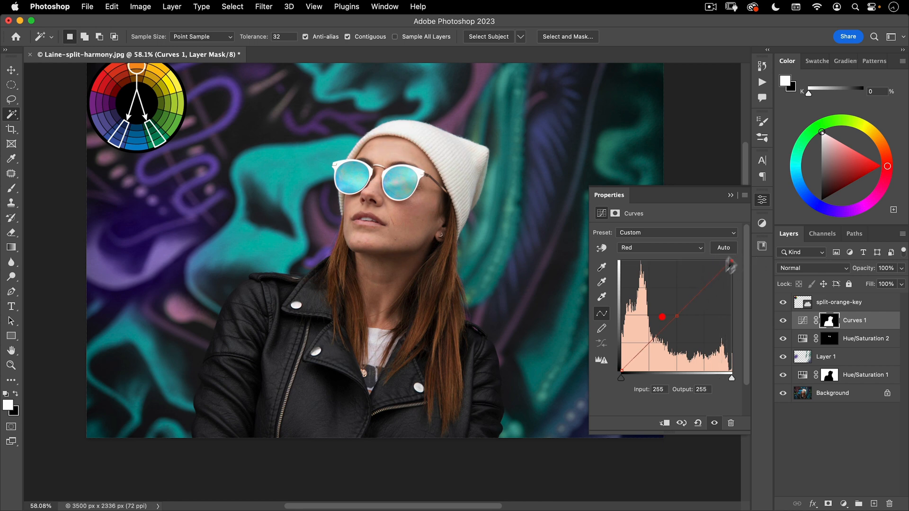
{"action": "left_click", "coordinate": [648, 344]}
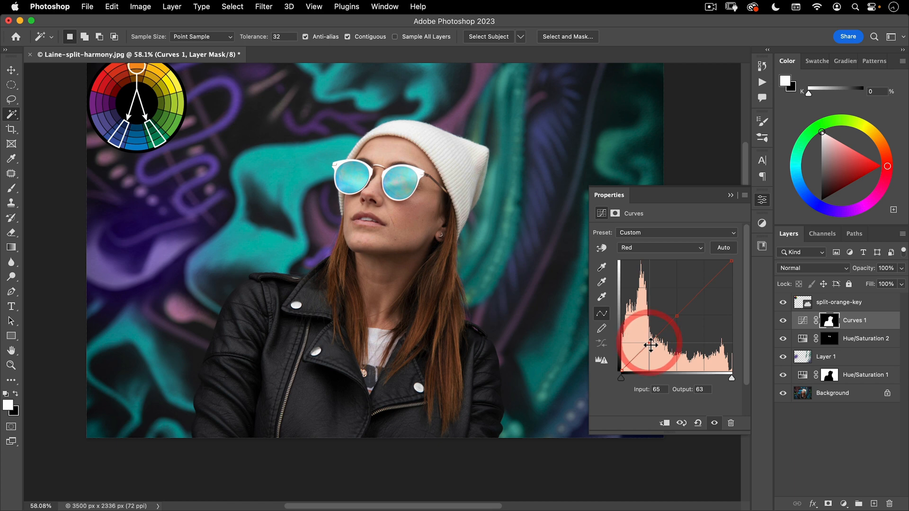
{"action": "left_click_drag", "start_coordinate": [649, 346], "coordinate": [652, 347]}
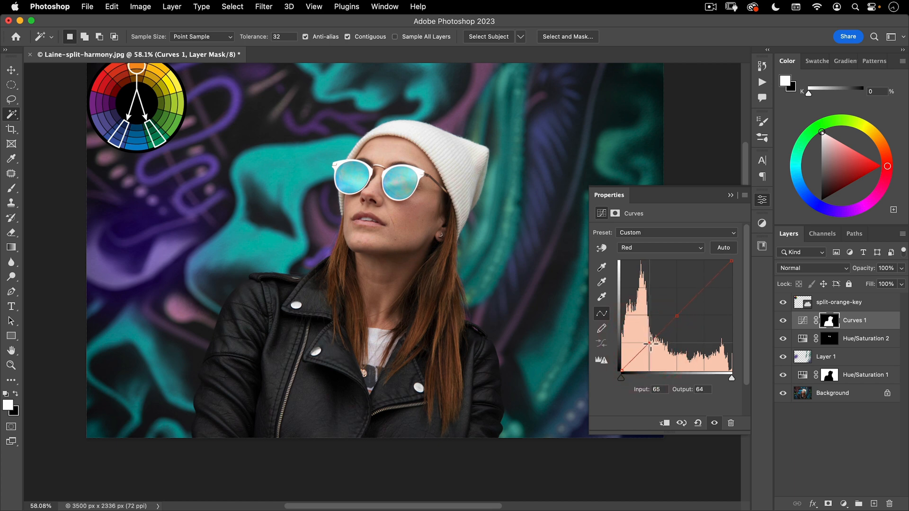
{"action": "left_click", "coordinate": [650, 344]}
{"action": "left_click_drag", "start_coordinate": [733, 260], "coordinate": [726, 254]}
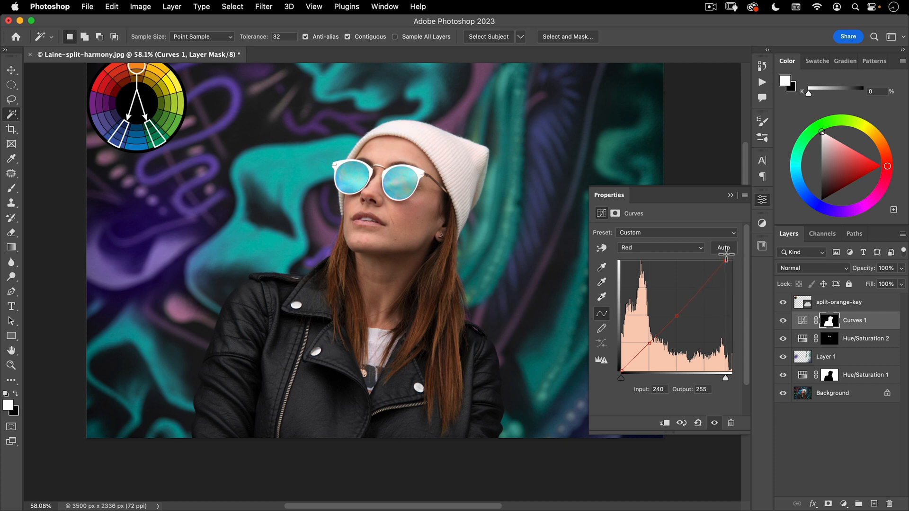
Anchor the Green curve at input 38 and in the lower midtones, and move its white point to input 240, output 255
{"action": "left_click", "coordinate": [645, 247]}
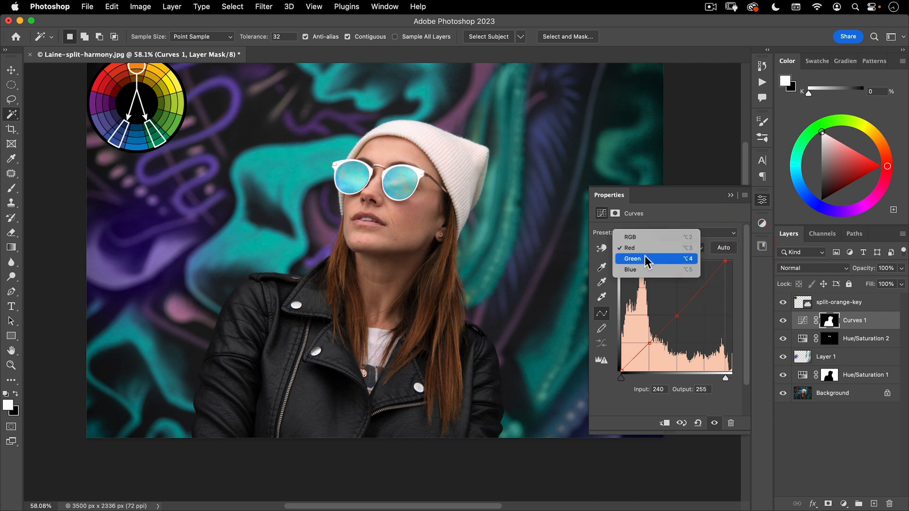
{"action": "left_click", "coordinate": [647, 261]}
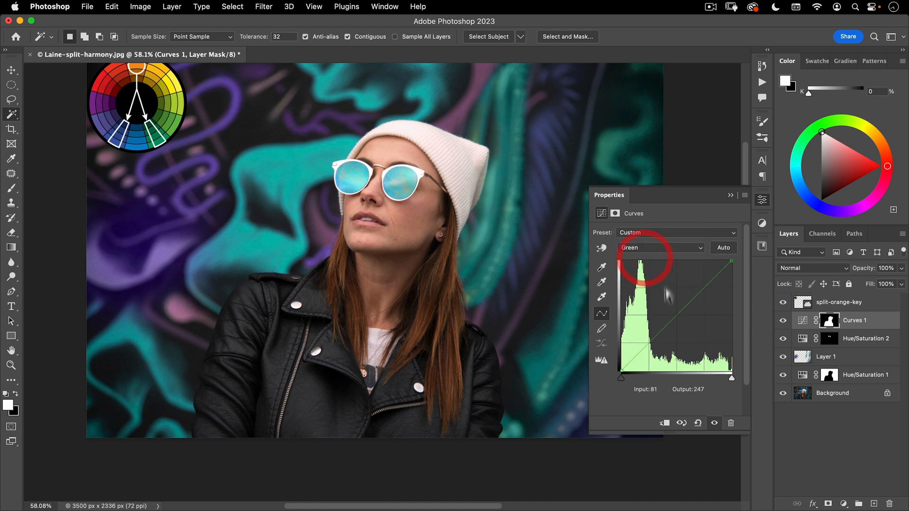
{"action": "left_click", "coordinate": [638, 354]}
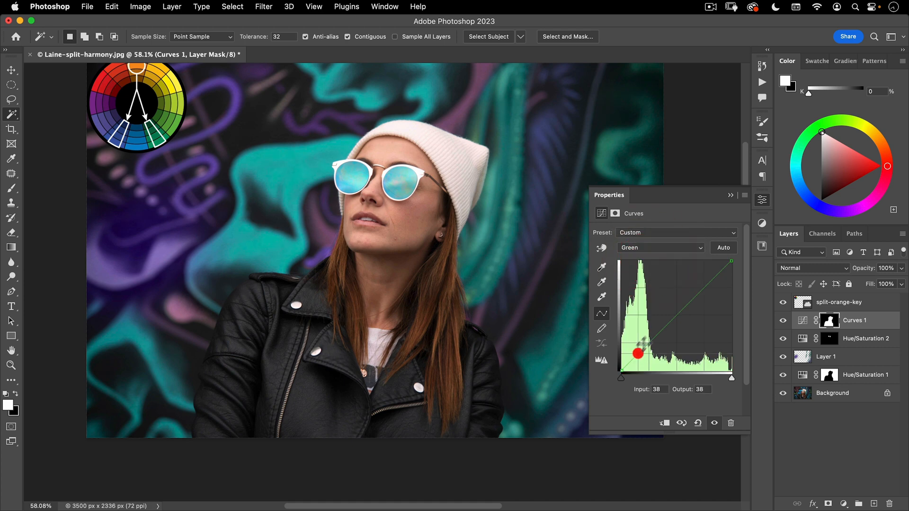
{"action": "left_click", "coordinate": [663, 328]}
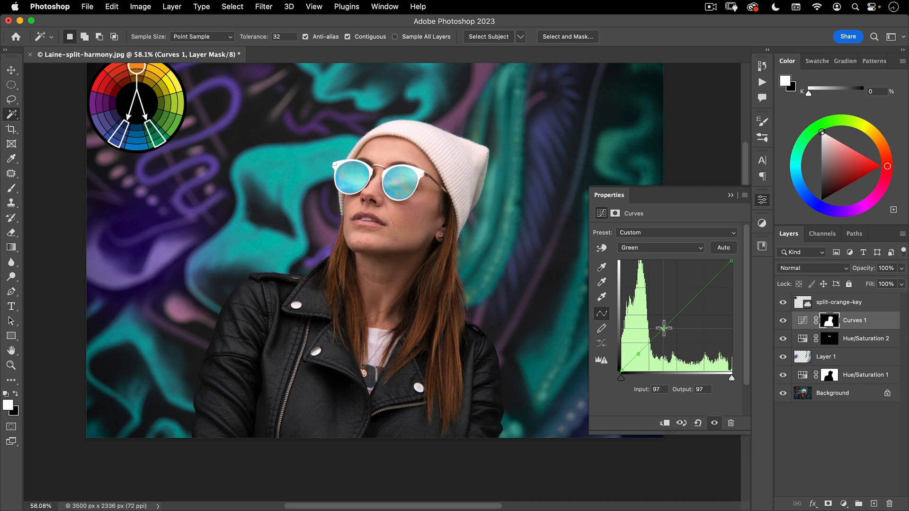
{"action": "left_click_drag", "start_coordinate": [732, 261], "coordinate": [725, 260]}
Anchor the Blue curve of the woman's Curves adjustment at input 219 and at input 127
{"action": "left_click", "coordinate": [669, 249]}
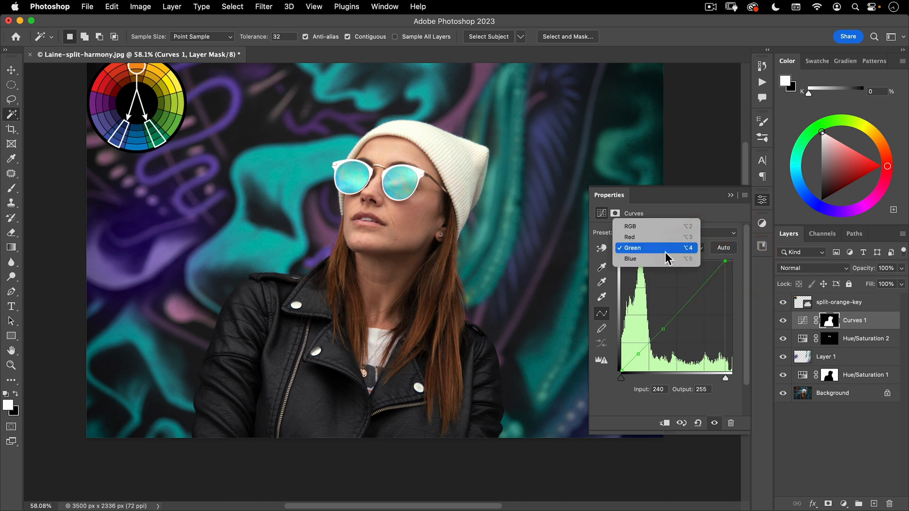
{"action": "left_click", "coordinate": [665, 259]}
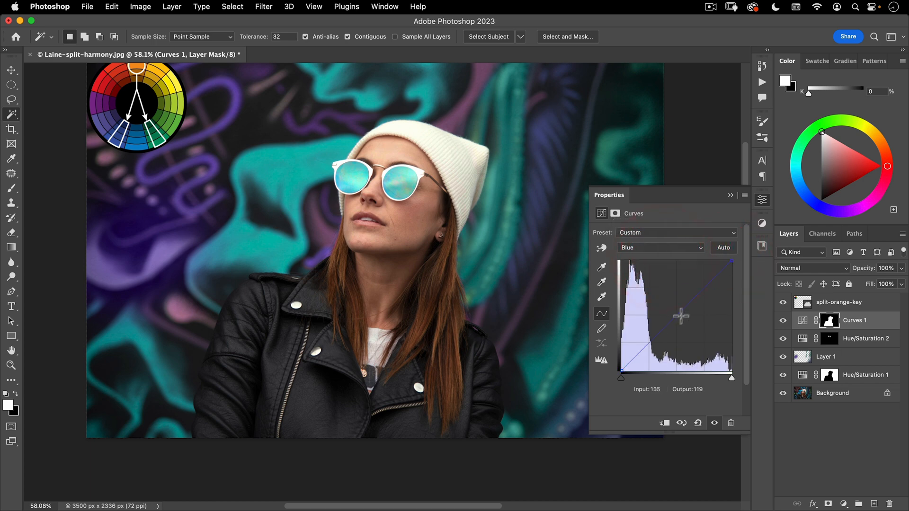
{"action": "left_click", "coordinate": [716, 276]}
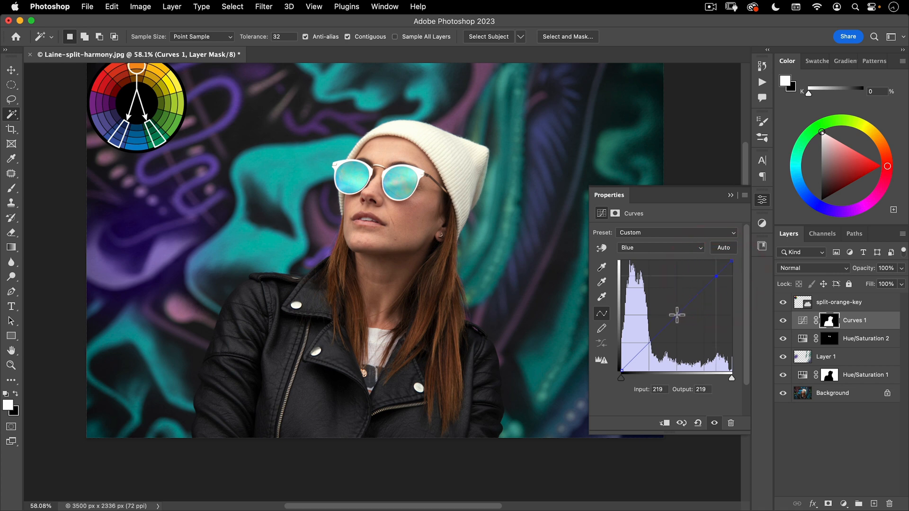
{"action": "left_click", "coordinate": [677, 315]}
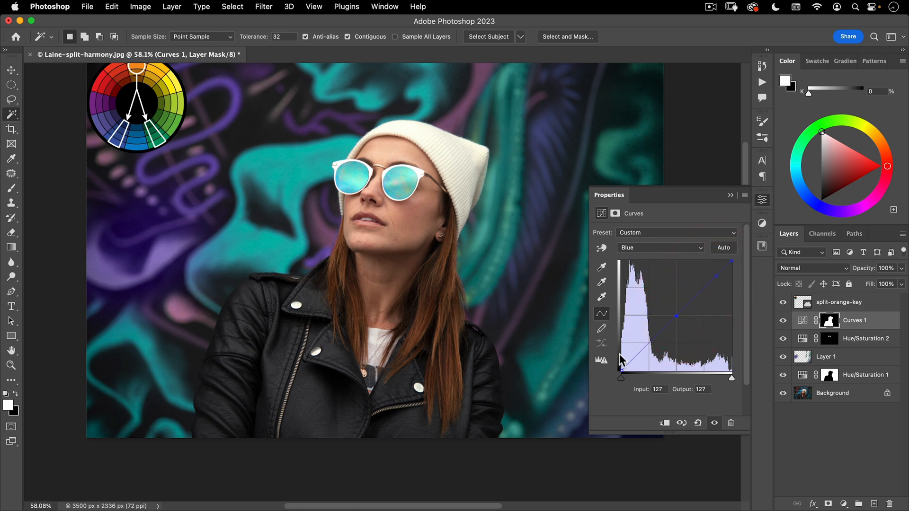
Try lifting the Blue curve's black point to output 22, inspect the jacket's edge up close, and return the point to output 0
{"action": "left_click_drag", "start_coordinate": [623, 372], "coordinate": [622, 358]}
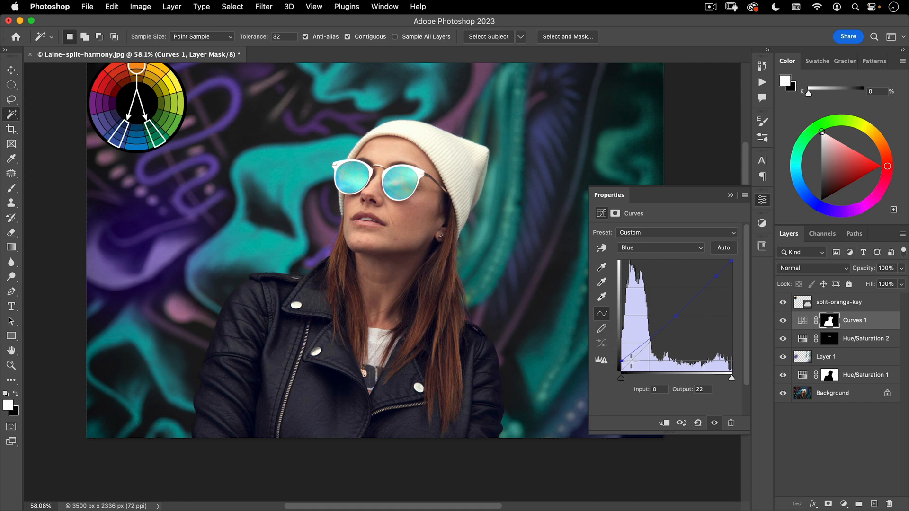
{"action": "left_click_drag", "start_coordinate": [507, 394], "coordinate": [637, 325]}
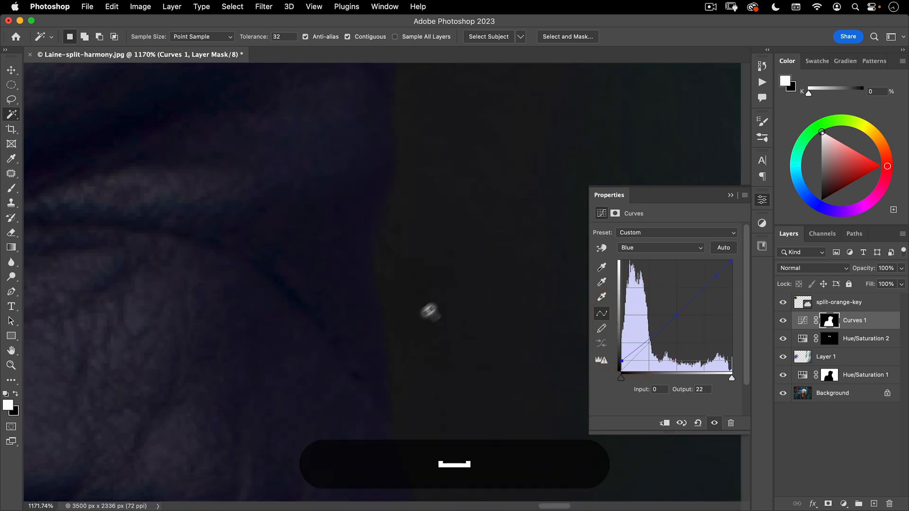
{"action": "left_click_drag", "start_coordinate": [429, 312], "coordinate": [332, 365]}
{"action": "left_click_drag", "start_coordinate": [318, 321], "coordinate": [477, 388]}
{"action": "left_click_drag", "start_coordinate": [470, 342], "coordinate": [433, 382]}
{"action": "left_click_drag", "start_coordinate": [463, 336], "coordinate": [400, 381]}
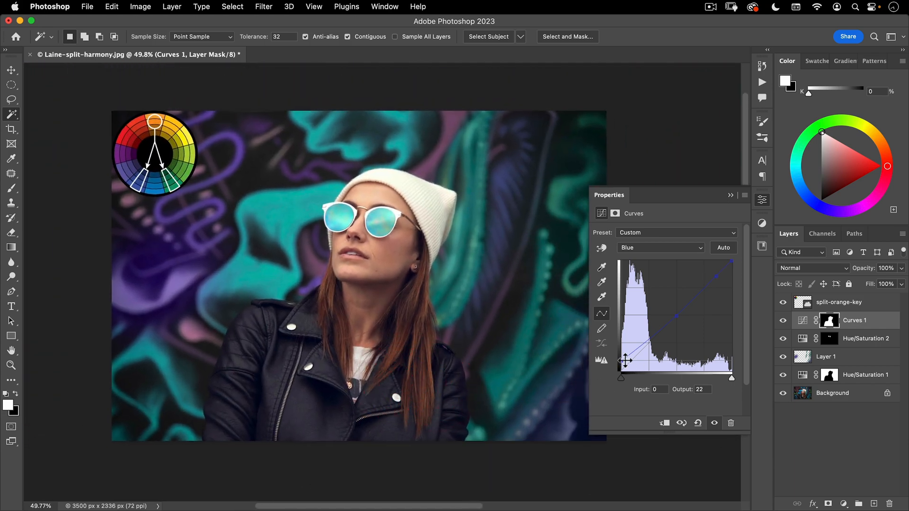
{"action": "left_click_drag", "start_coordinate": [622, 361], "coordinate": [615, 372]}
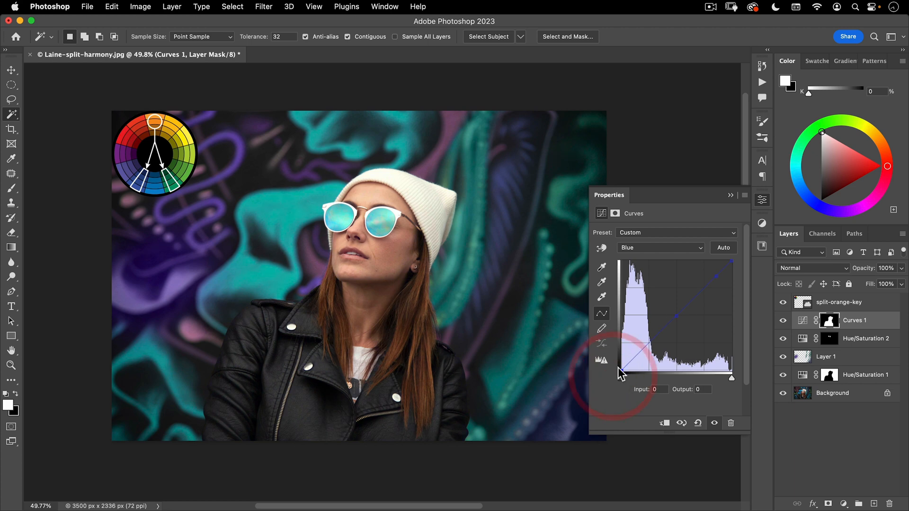
Add a shadow point on the Blue curve and raise it to input 46, output 67, then collapse the adjustment's properties
{"action": "left_click", "coordinate": [630, 359]}
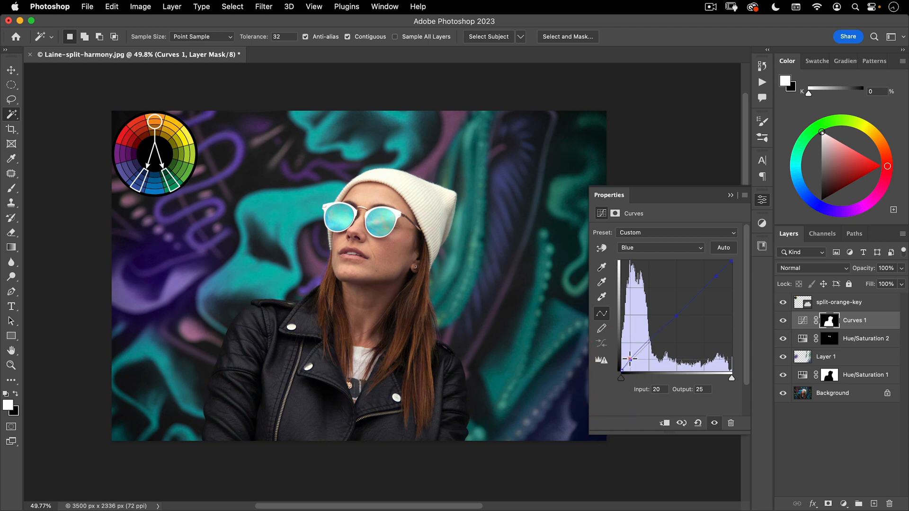
{"action": "left_click", "coordinate": [632, 358]}
{"action": "left_click_drag", "start_coordinate": [630, 358], "coordinate": [641, 341]}
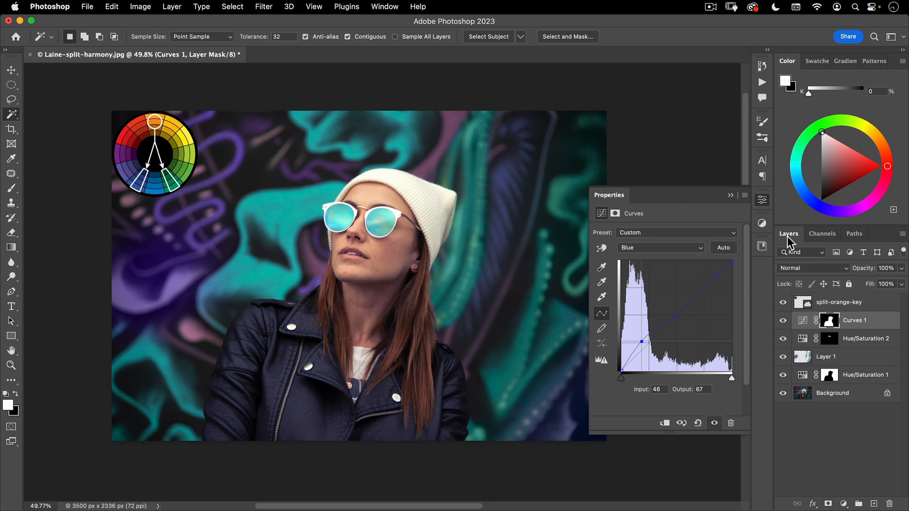
{"action": "left_click", "coordinate": [761, 201]}
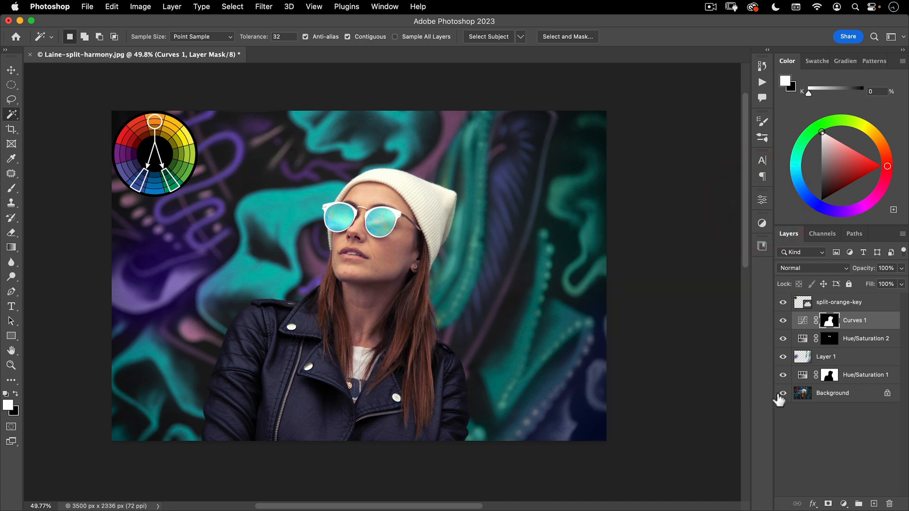
Compare the graded portrait with the original by showing the Background layer alone and restoring all layers
{"action": "left_click", "coordinate": [783, 393], "text": "alt"}
{"action": "left_click", "coordinate": [783, 393], "text": "alt"}
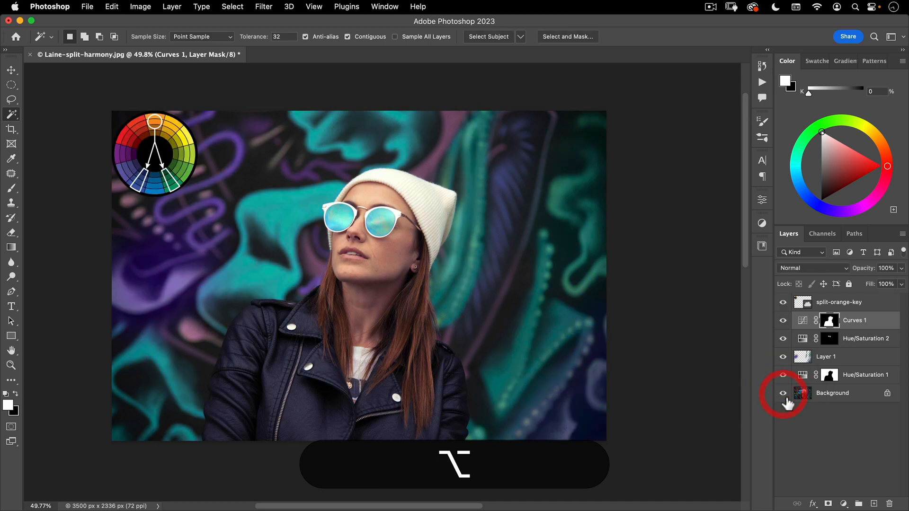
{"action": "left_click_drag", "start_coordinate": [385, 297], "coordinate": [434, 311]}
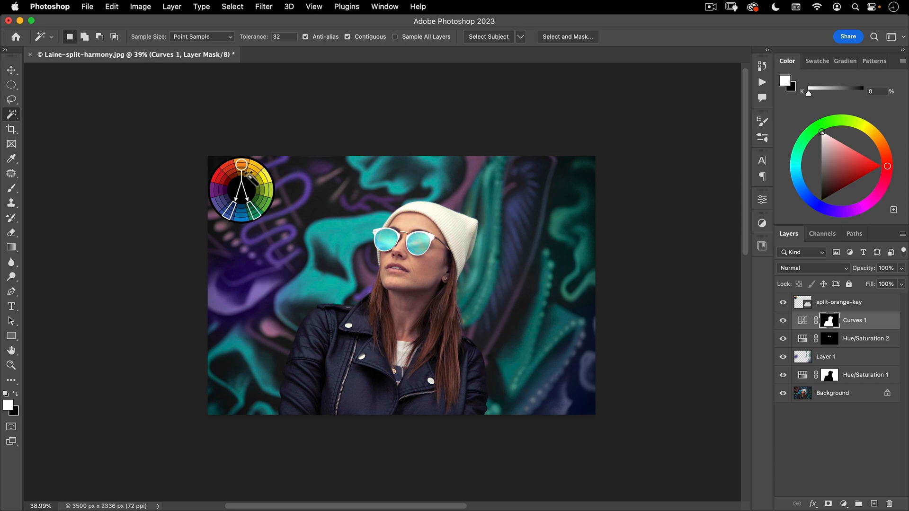
Hide the split-orange-key colour wheel layer and compare the clean graded image with the original Background
{"action": "left_click", "coordinate": [784, 302]}
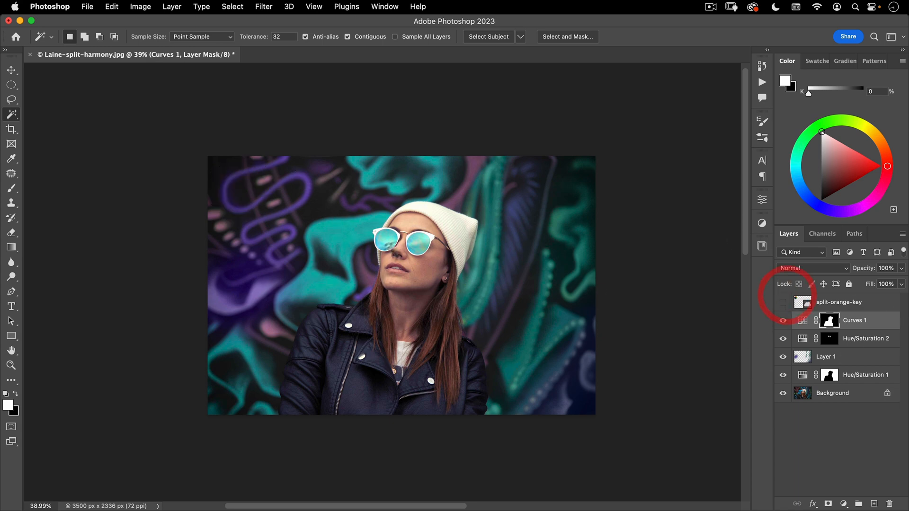
{"action": "key", "text": "v"}
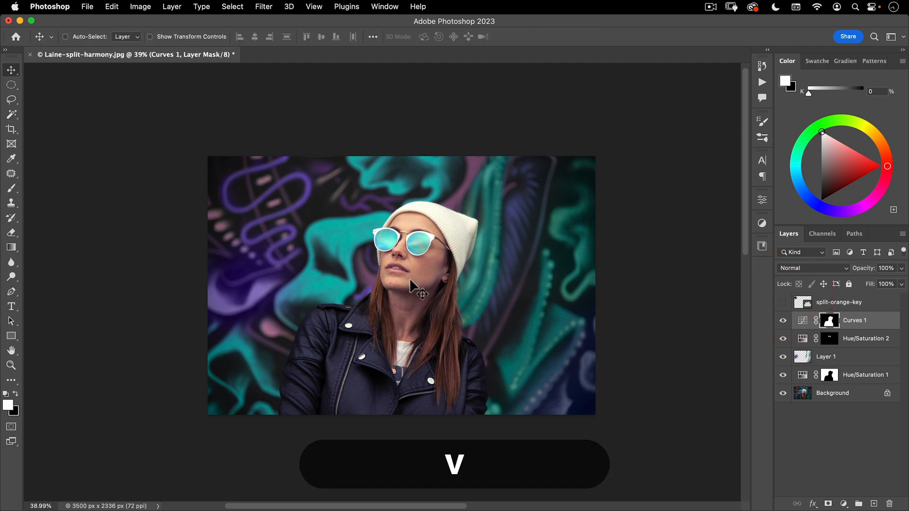
{"action": "left_click", "coordinate": [783, 394], "text": "alt"}
{"action": "left_click", "coordinate": [783, 394], "text": "alt"}
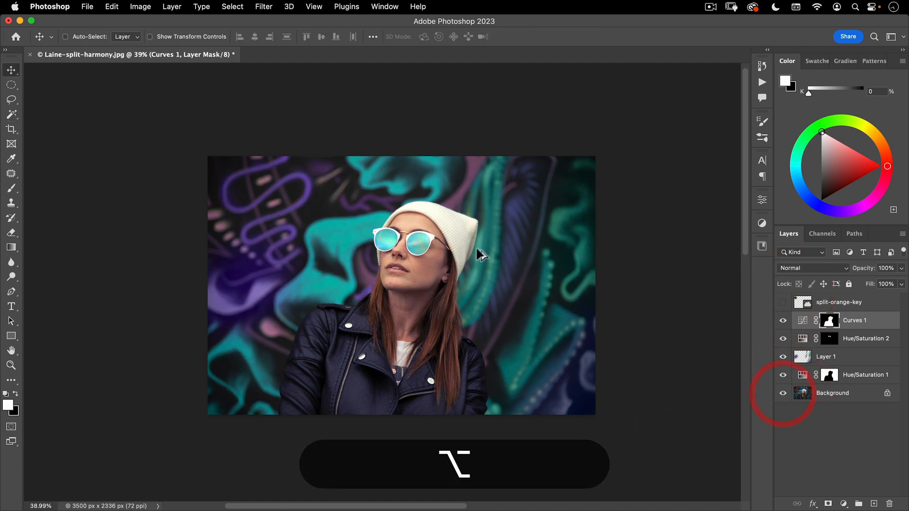
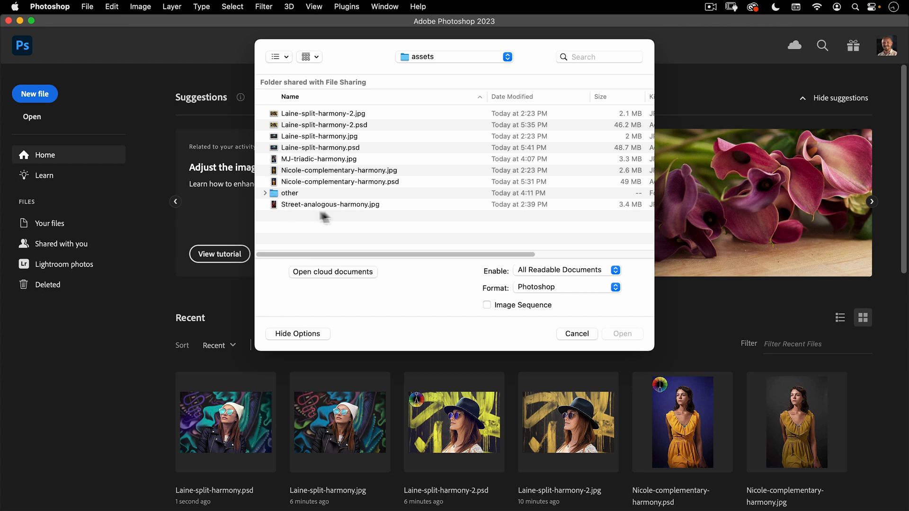
Open Street-analogous-harmony.jpg and place the analogous-violet-key colour wheel from the library in the photo's upper-left corner
{"action": "double_click", "coordinate": [352, 207]}
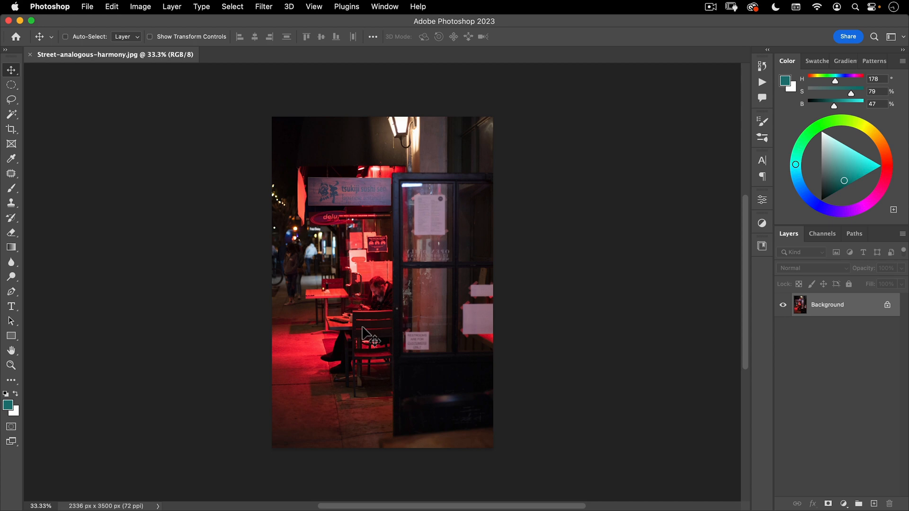
{"action": "left_click", "coordinate": [763, 245]}
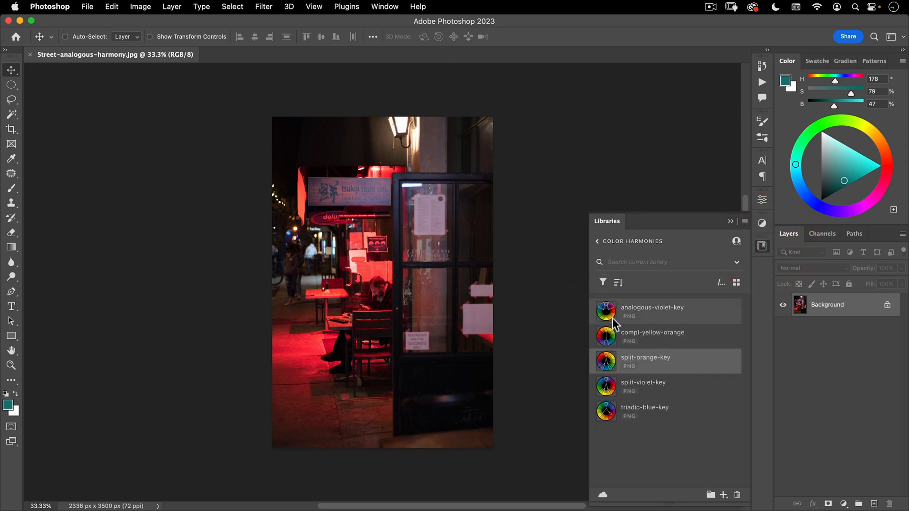
{"action": "left_click_drag", "start_coordinate": [607, 315], "coordinate": [384, 146]}
{"action": "double_click", "coordinate": [345, 188]}
{"action": "key", "text": "space"}
{"action": "left_click", "coordinate": [762, 246]}
{"action": "key", "text": "super+space"}
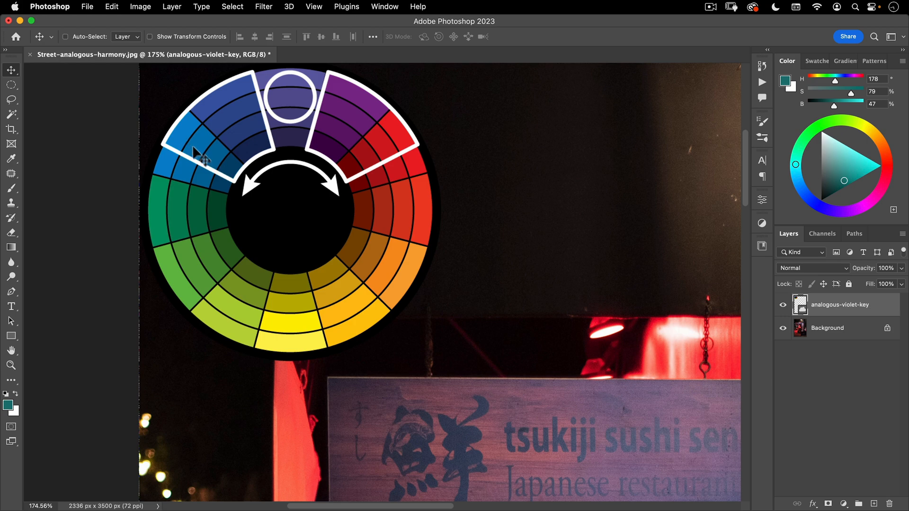
{"action": "key", "text": "super+space"}
{"action": "left_click_drag", "start_coordinate": [360, 232], "coordinate": [278, 294]}
{"action": "left_click_drag", "start_coordinate": [386, 285], "coordinate": [395, 261]}
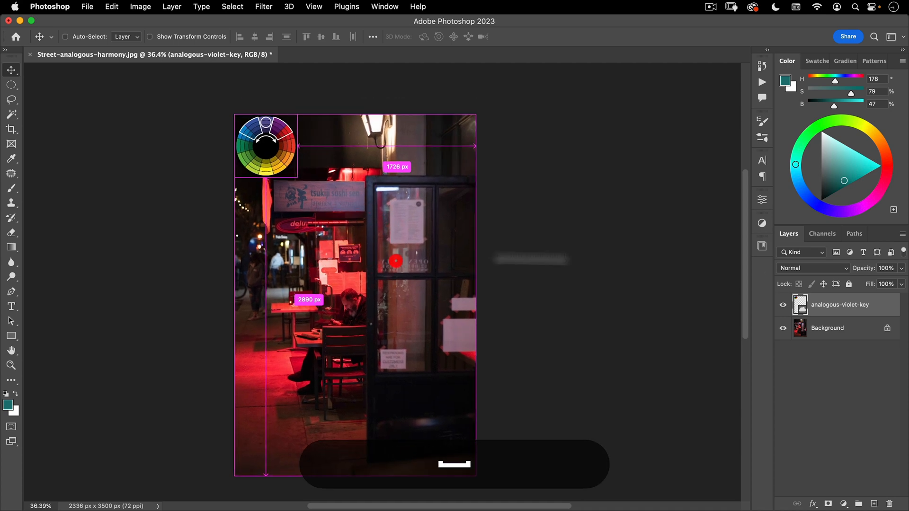
Duplicate the Background layer and open the copy in the Camera Raw Filter, dismissing the welcome screen
{"action": "left_click", "coordinate": [826, 327]}
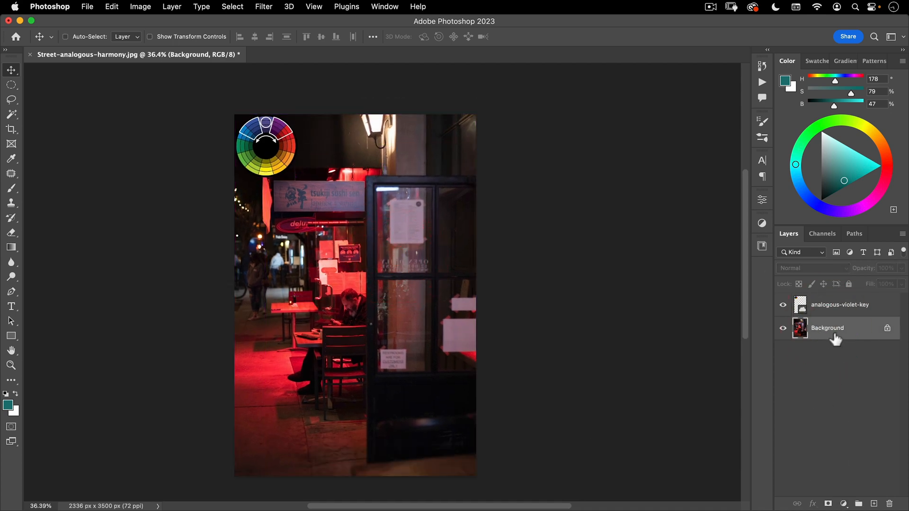
{"action": "left_click_drag", "start_coordinate": [854, 338], "coordinate": [874, 504]}
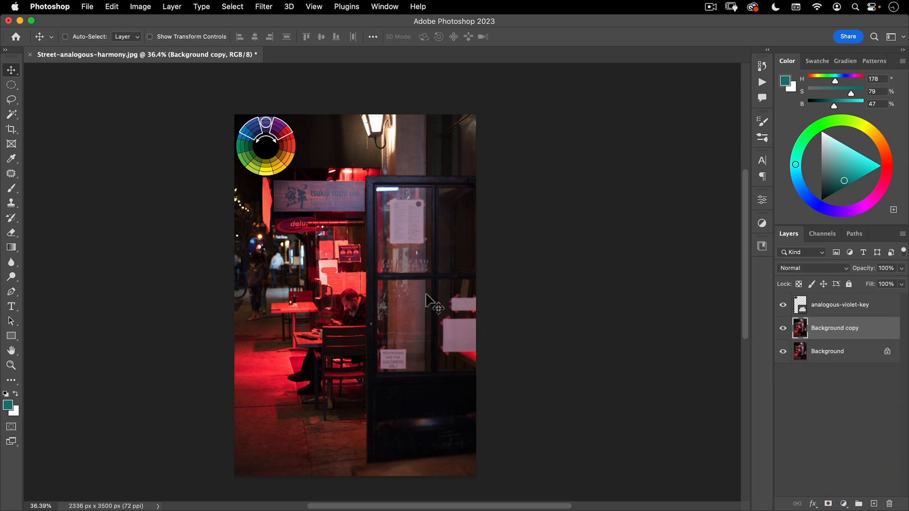
{"action": "left_click", "coordinate": [264, 8]}
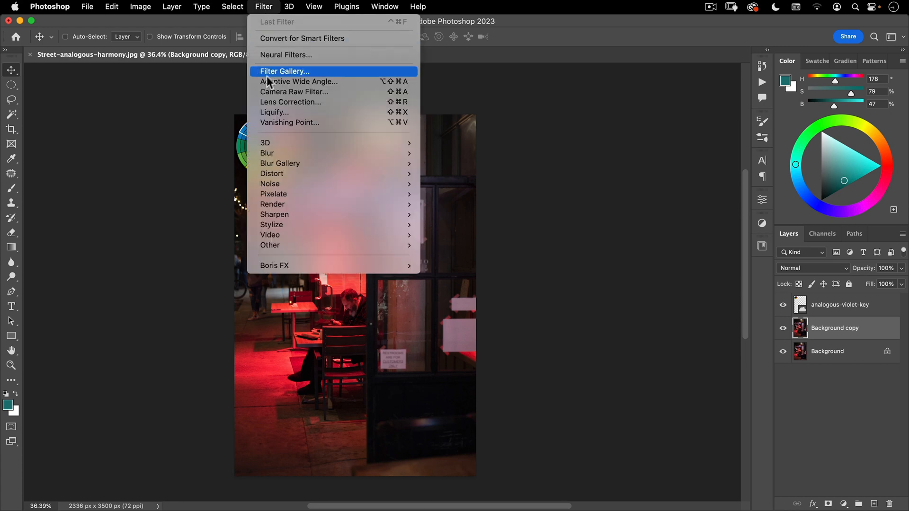
{"action": "left_click", "coordinate": [263, 95]}
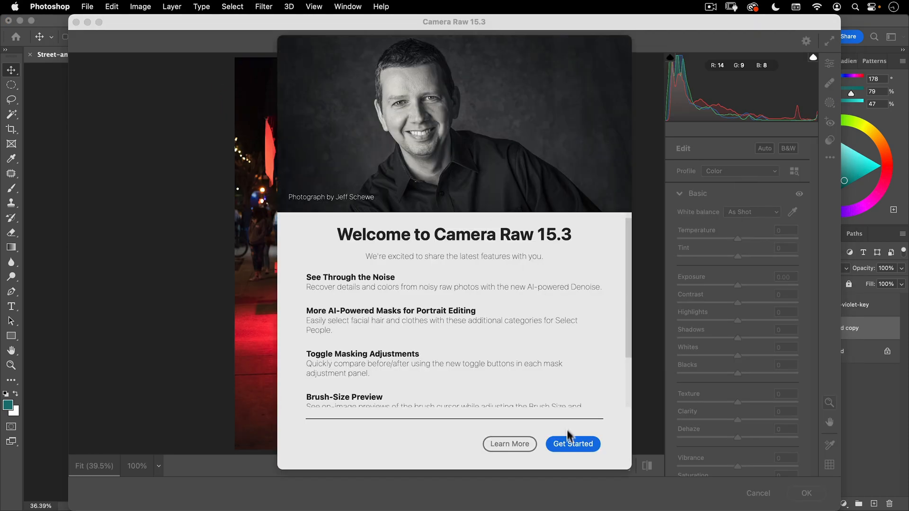
{"action": "left_click", "coordinate": [573, 444]}
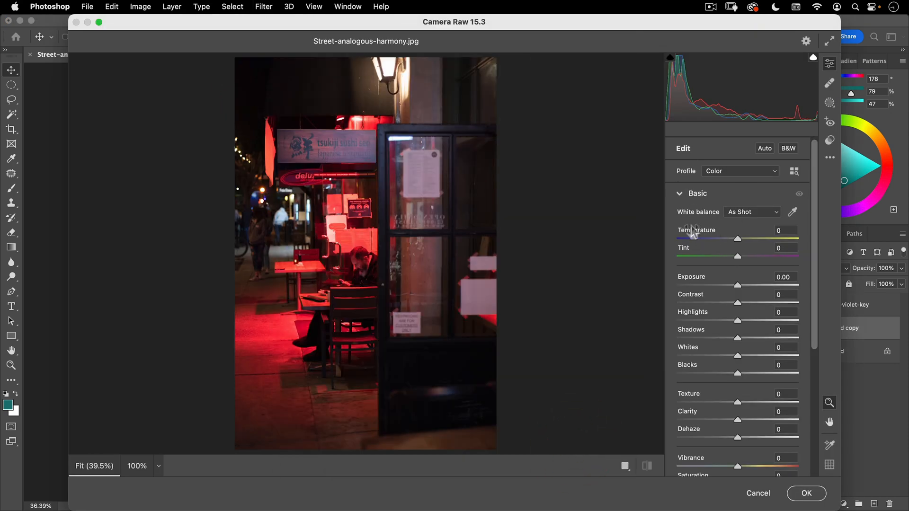
Cool the copy with Temperature -54 and Tint +14, and apply the Camera Raw Filter
{"action": "left_click_drag", "start_coordinate": [740, 240], "coordinate": [693, 247]}
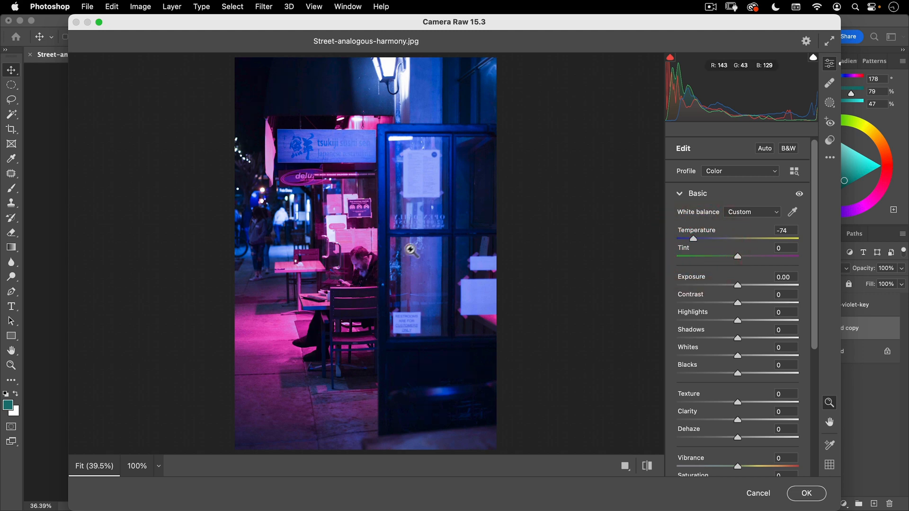
{"action": "left_click_drag", "start_coordinate": [698, 240], "coordinate": [700, 240]}
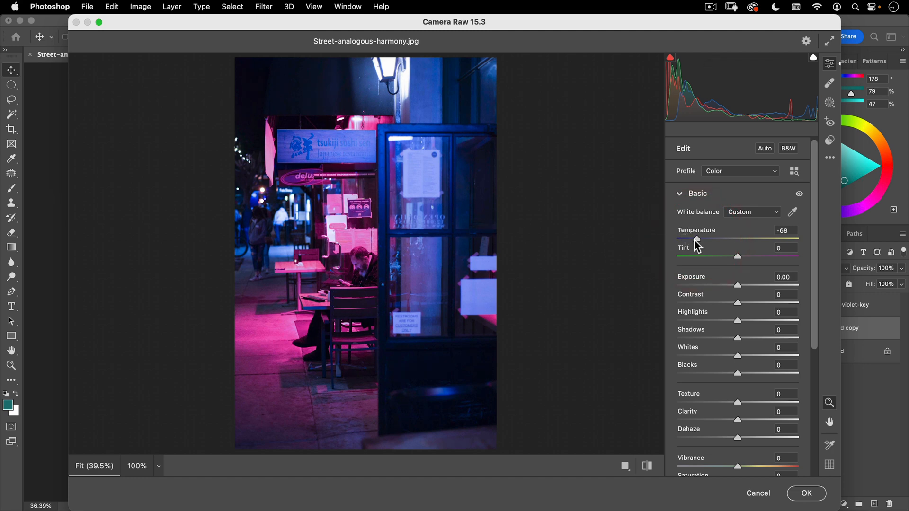
{"action": "left_click_drag", "start_coordinate": [699, 243], "coordinate": [747, 256]}
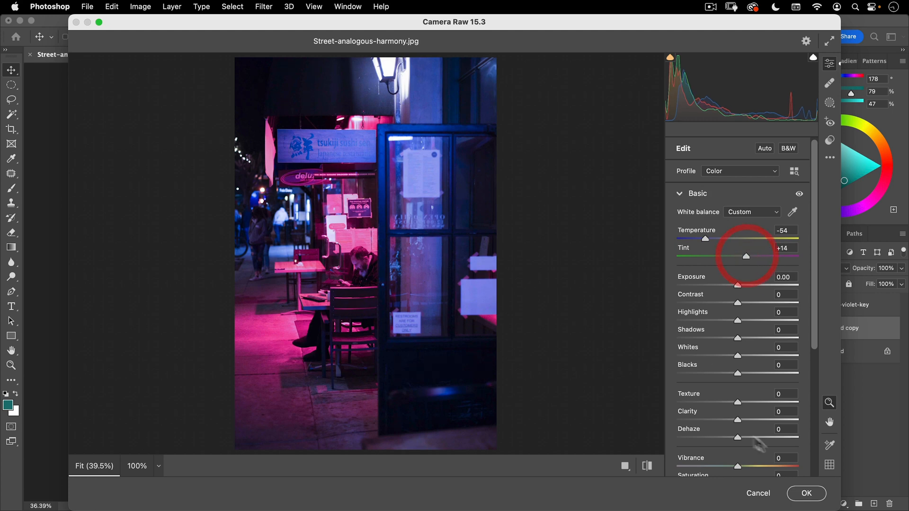
{"action": "left_click", "coordinate": [807, 493]}
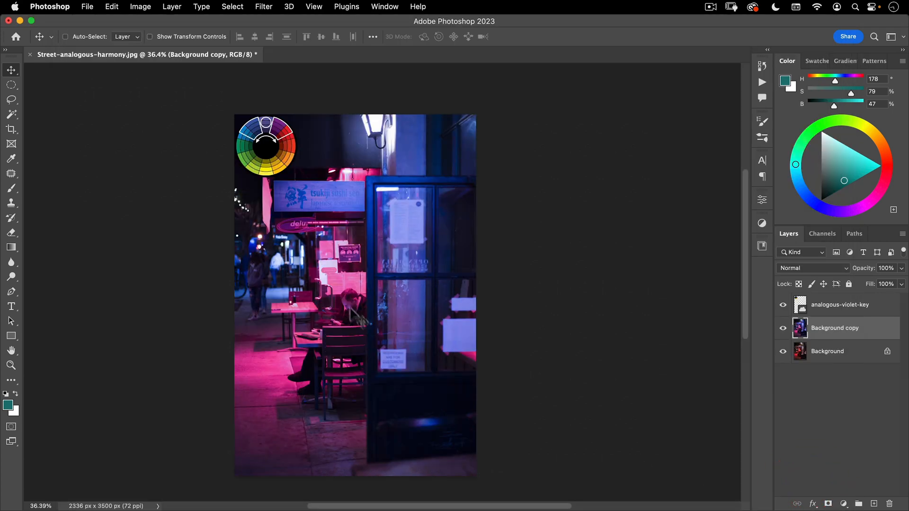
Compare the Camera Raw version with the original photo and leave the Background copy layer hidden
{"action": "left_click", "coordinate": [784, 334]}
{"action": "left_click", "coordinate": [784, 334]}
{"action": "left_click", "coordinate": [782, 330]}
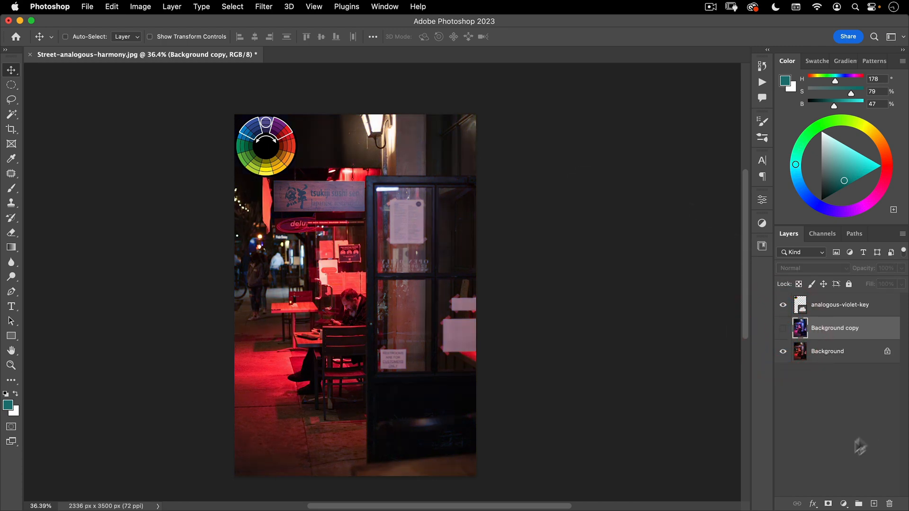
Sample a blue inside the wheel's outlined range and set the foreground colour to fully saturated blue, H 230, S 100, B 100
{"action": "left_click", "coordinate": [842, 504]}
{"action": "left_click", "coordinate": [800, 424]}
{"action": "key", "text": "super+space"}
{"action": "left_click_drag", "start_coordinate": [258, 119], "coordinate": [334, 94]}
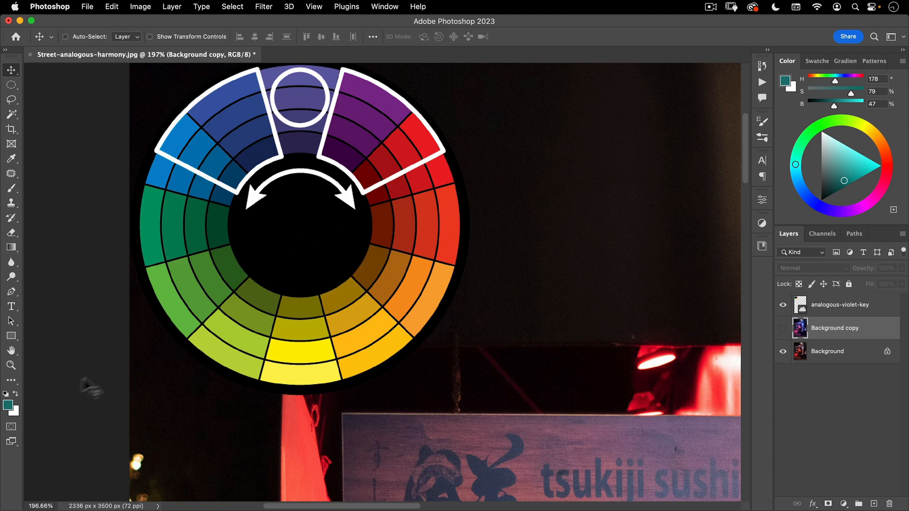
{"action": "left_click", "coordinate": [9, 406]}
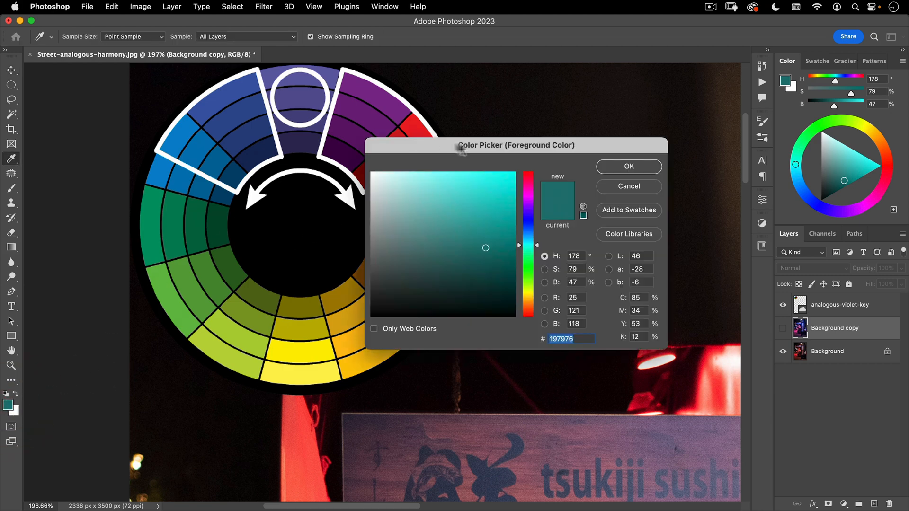
{"action": "left_click", "coordinate": [208, 150]}
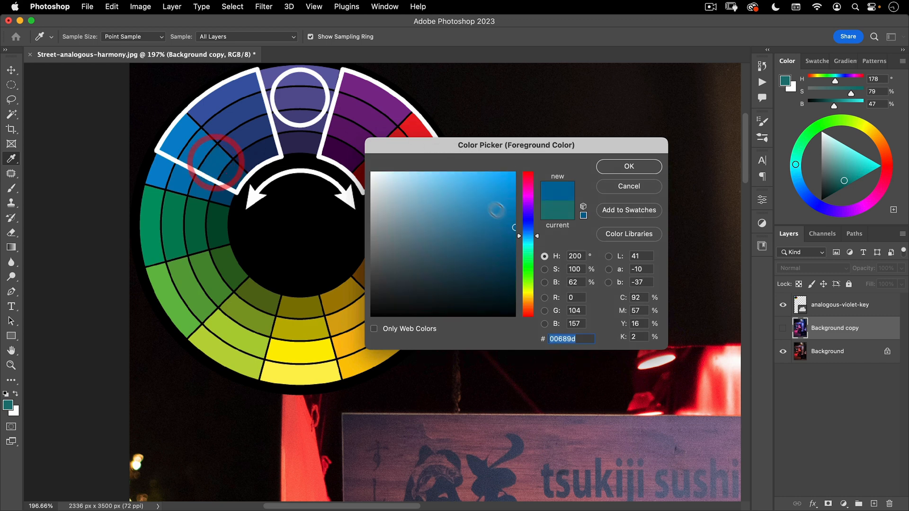
{"action": "left_click_drag", "start_coordinate": [534, 240], "coordinate": [527, 169]}
{"action": "left_click", "coordinate": [622, 165]}
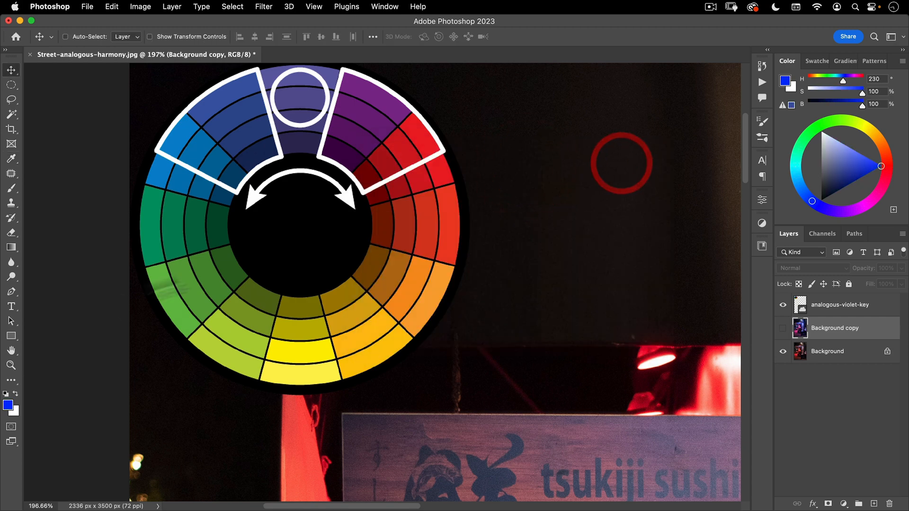
Sample the red inside the wheel's outlined range and shift the background colour to pinkish red ff0066
{"action": "left_click", "coordinate": [15, 413]}
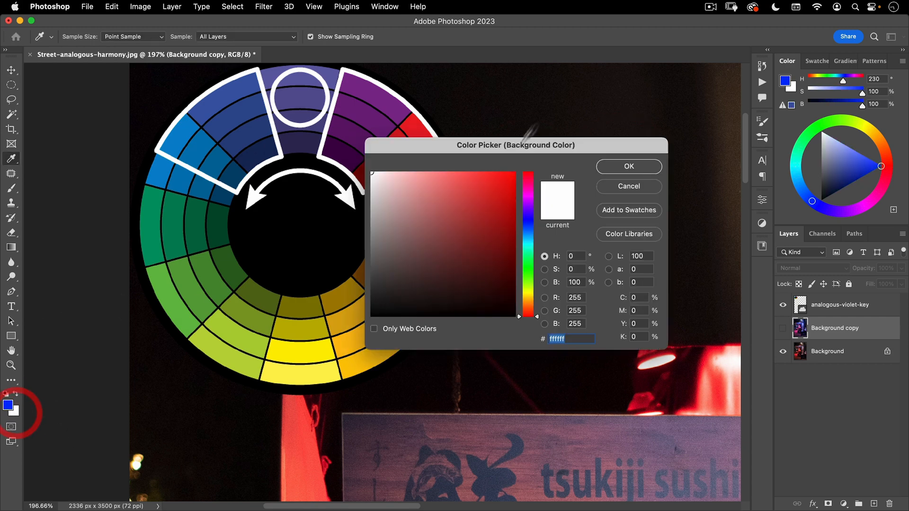
{"action": "left_click_drag", "start_coordinate": [436, 149], "coordinate": [448, 182]}
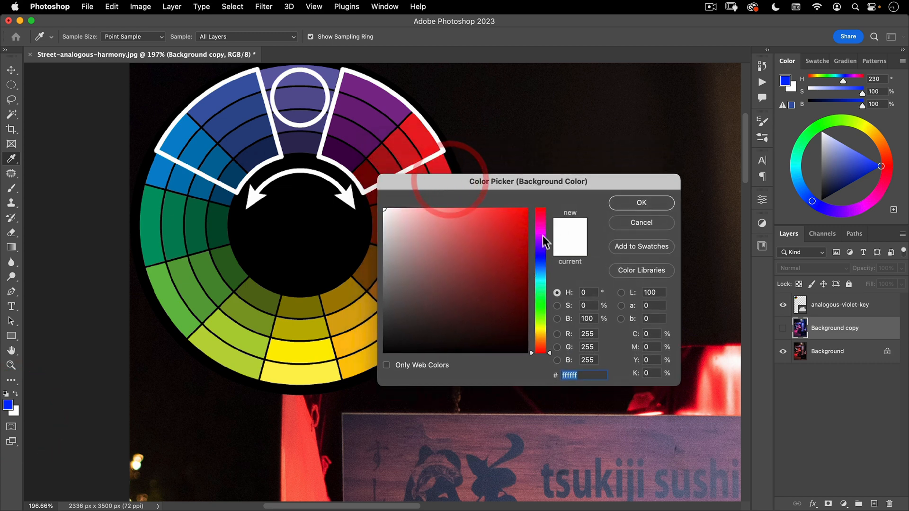
{"action": "left_click", "coordinate": [429, 144]}
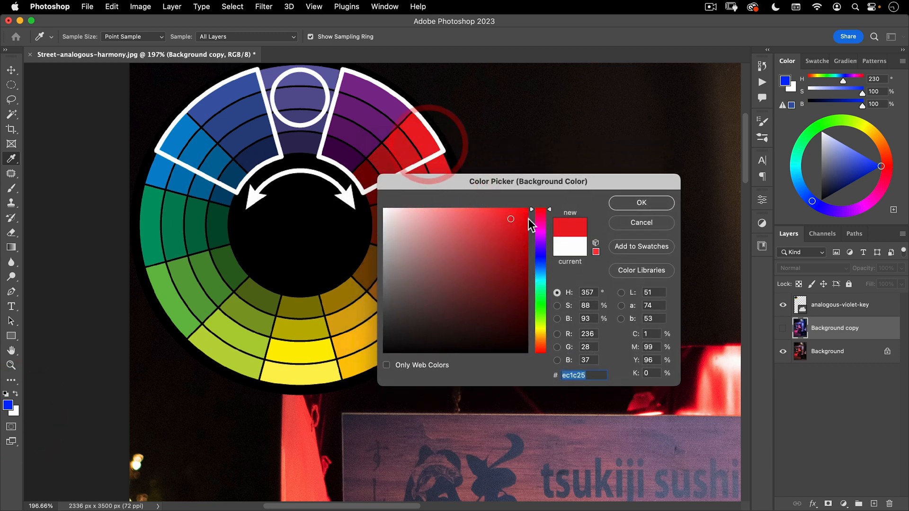
{"action": "left_click", "coordinate": [557, 194]}
{"action": "mouse_move", "coordinate": [551, 210]}
{"action": "left_mouse_down"}
{"action": "mouse_move", "coordinate": [552, 218]}
{"action": "mouse_move", "coordinate": [548, 211]}
{"action": "left_mouse_up"}
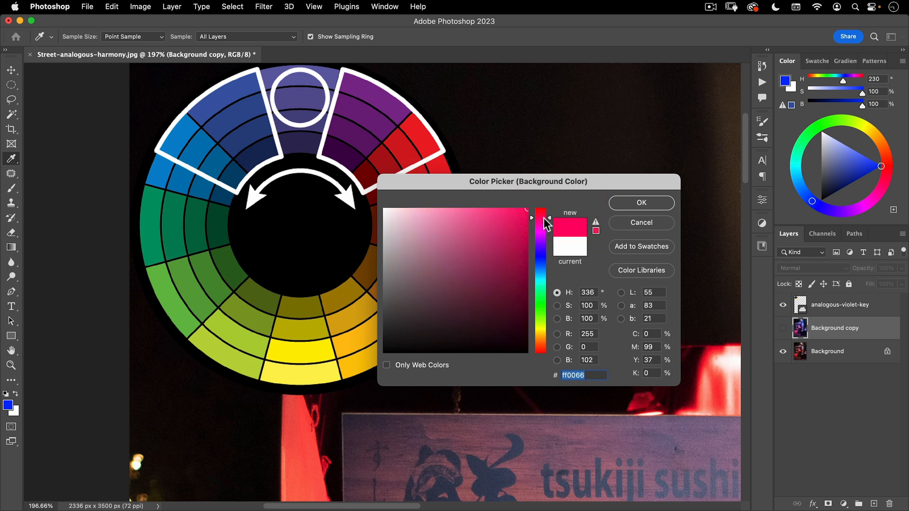
{"action": "left_click", "coordinate": [641, 209]}
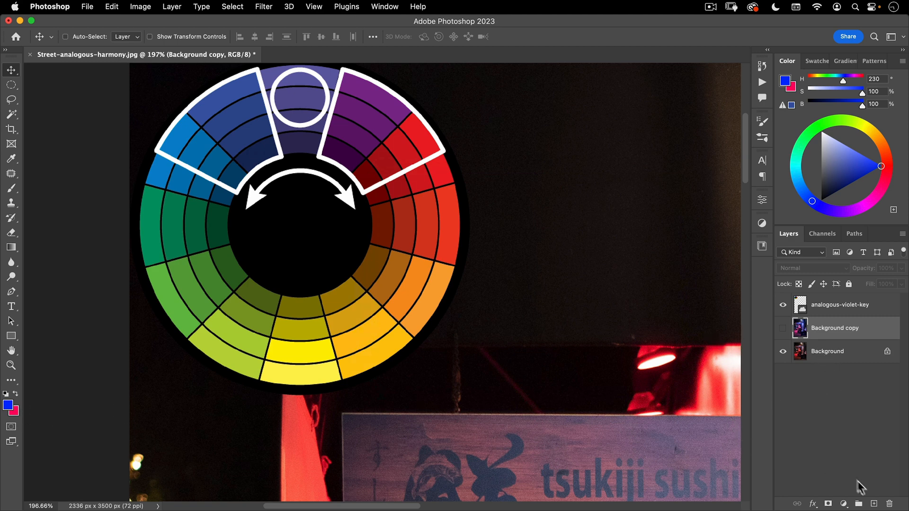
Add a Gradient Map adjustment above Background copy running from blue to pinkish red, and move its red stop to location 59
{"action": "left_click", "coordinate": [844, 504]}
{"action": "left_click", "coordinate": [845, 467]}
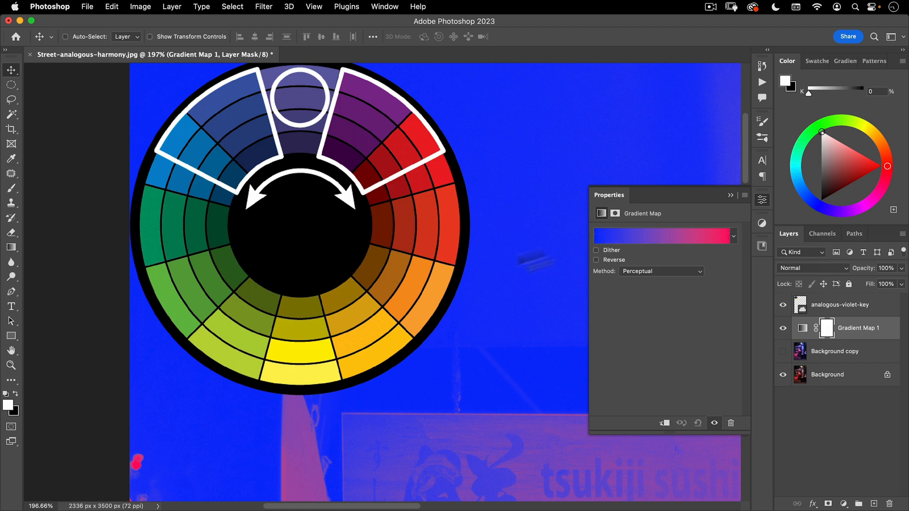
{"action": "left_click_drag", "start_coordinate": [462, 286], "coordinate": [266, 124]}
{"action": "left_click_drag", "start_coordinate": [394, 161], "coordinate": [371, 188]}
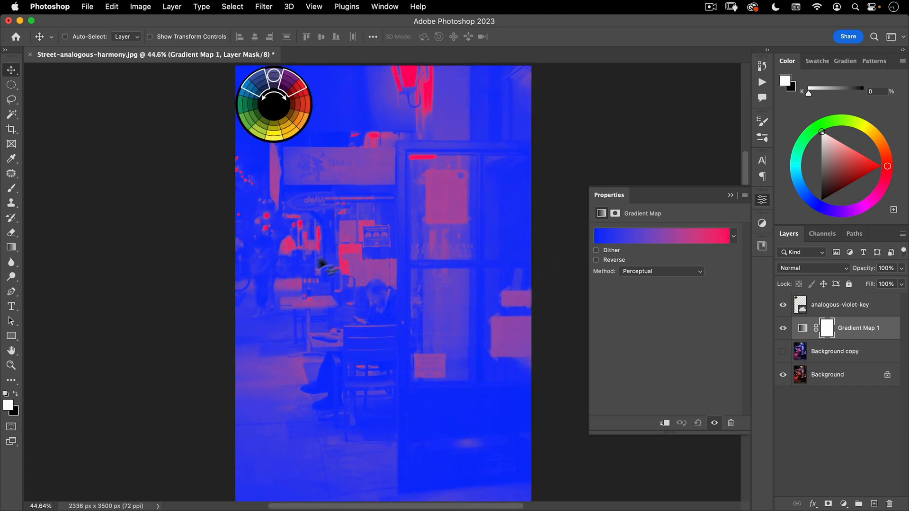
{"action": "left_click", "coordinate": [672, 236]}
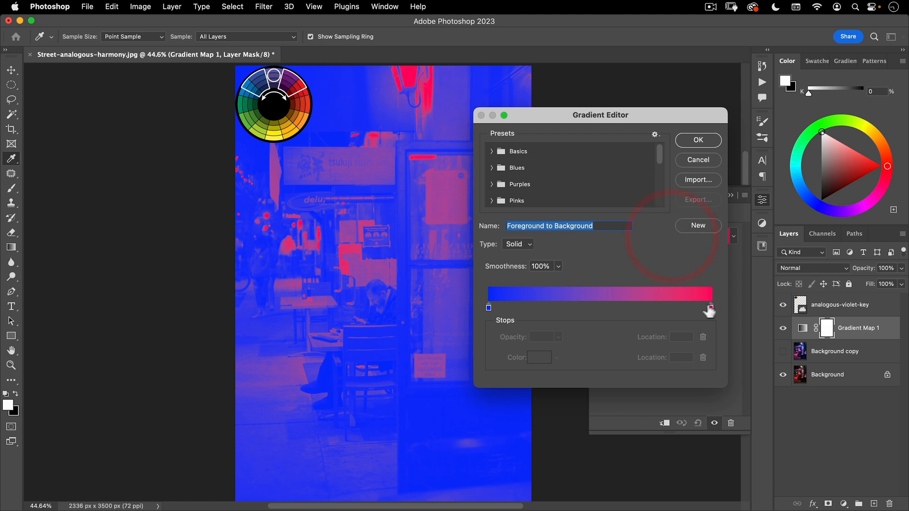
{"action": "left_click_drag", "start_coordinate": [711, 310], "coordinate": [621, 308]}
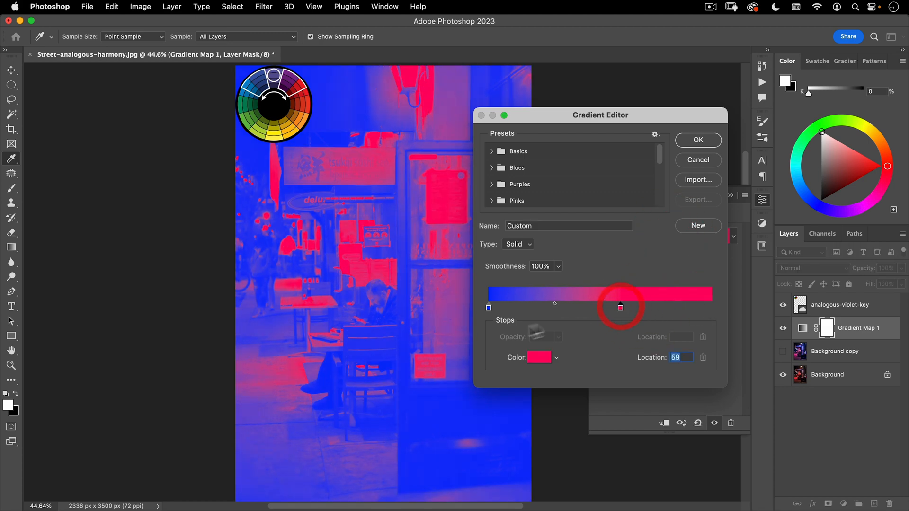
{"action": "left_click", "coordinate": [699, 140]}
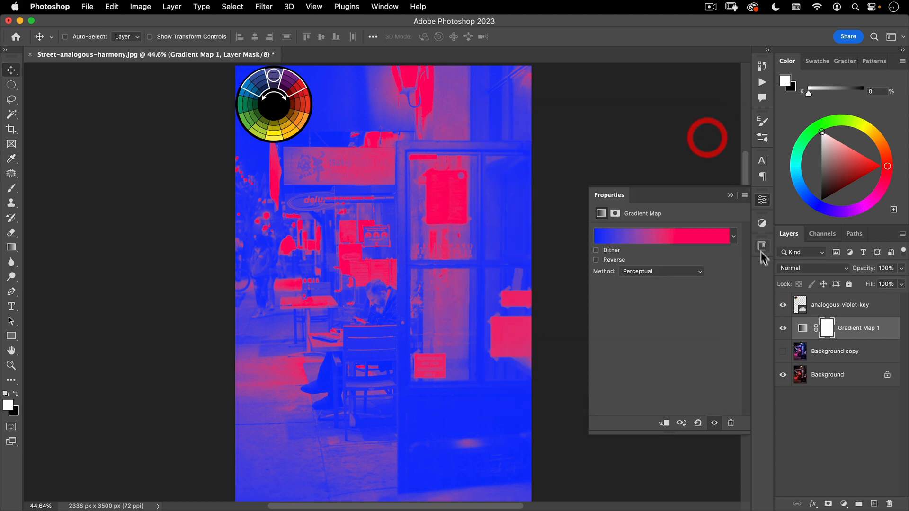
Set the Gradient Map layer's blend mode to Soft Light and collapse its properties
{"action": "left_click", "coordinate": [805, 268]}
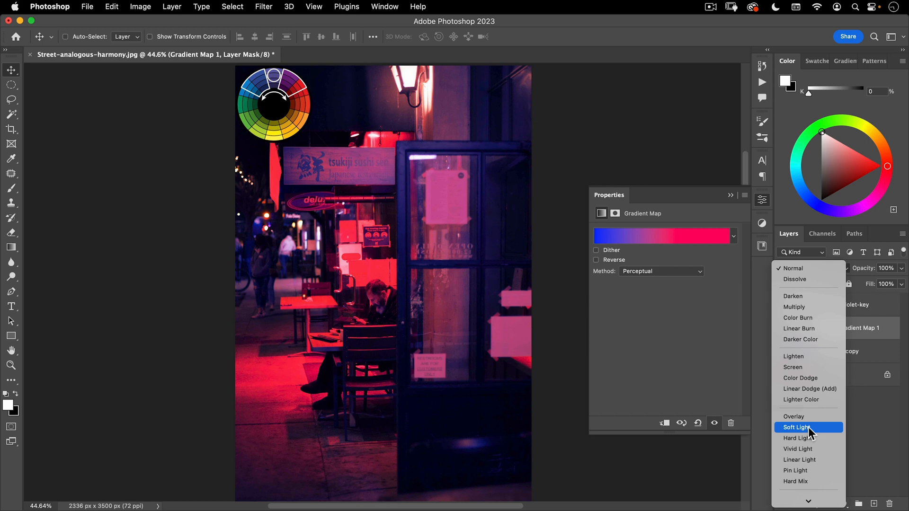
{"action": "left_click", "coordinate": [808, 427]}
{"action": "left_click", "coordinate": [762, 199]}
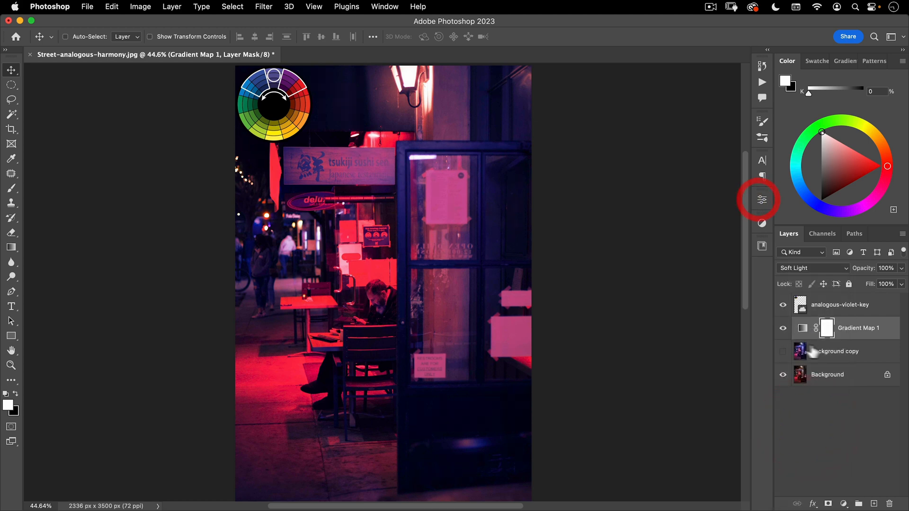
Compare the street photo with and without the Gradient Map adjustment, leaving the adjustment visible
{"action": "left_click", "coordinate": [783, 328]}
{"action": "left_click", "coordinate": [783, 329]}
{"action": "left_click", "coordinate": [783, 328]}
{"action": "left_click", "coordinate": [783, 329]}
{"action": "key", "text": "super+space"}
{"action": "left_click_drag", "start_coordinate": [475, 298], "coordinate": [524, 254]}
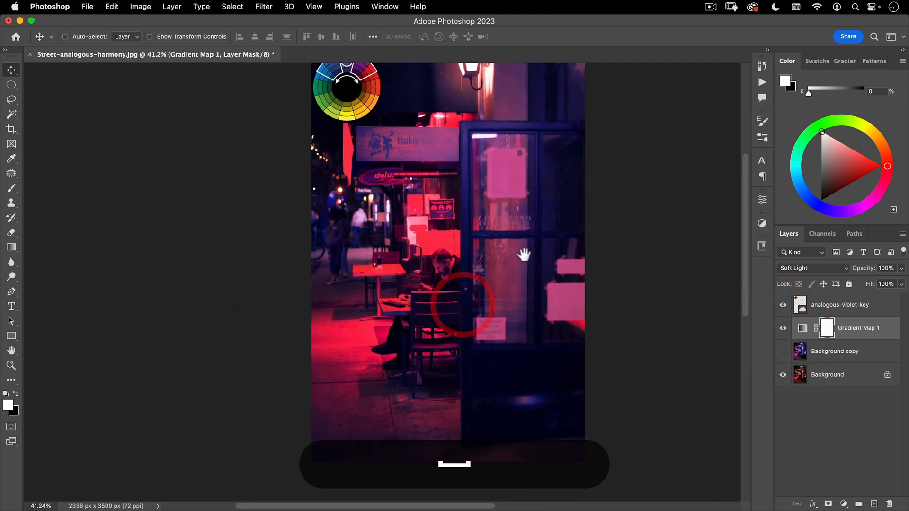
Move the Background copy layer above the Gradient Map, compare the two colour treatments, and leave Background copy hidden
{"action": "left_click_drag", "start_coordinate": [800, 350], "coordinate": [800, 327]}
{"action": "left_click", "coordinate": [783, 328]}
{"action": "left_click", "coordinate": [784, 328]}
{"action": "left_click", "coordinate": [784, 329]}
{"action": "left_click", "coordinate": [783, 328]}
{"action": "left_click", "coordinate": [783, 328]}
{"action": "left_click", "coordinate": [783, 328]}
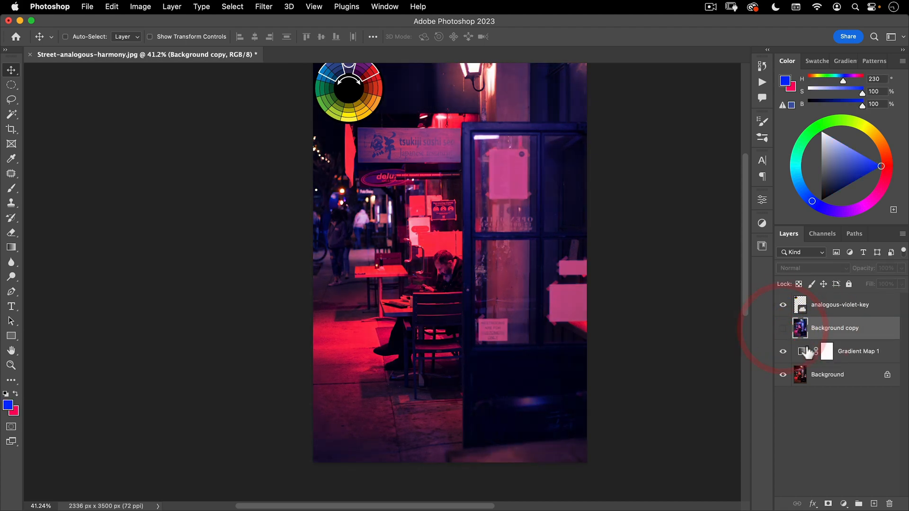
Use Blend If on the Gradient Map layer, splitting the Underlying Layer highlights slider to fade the effect in bright areas, and check the result
{"action": "left_click", "coordinate": [801, 353]}
{"action": "key", "text": "super+space"}
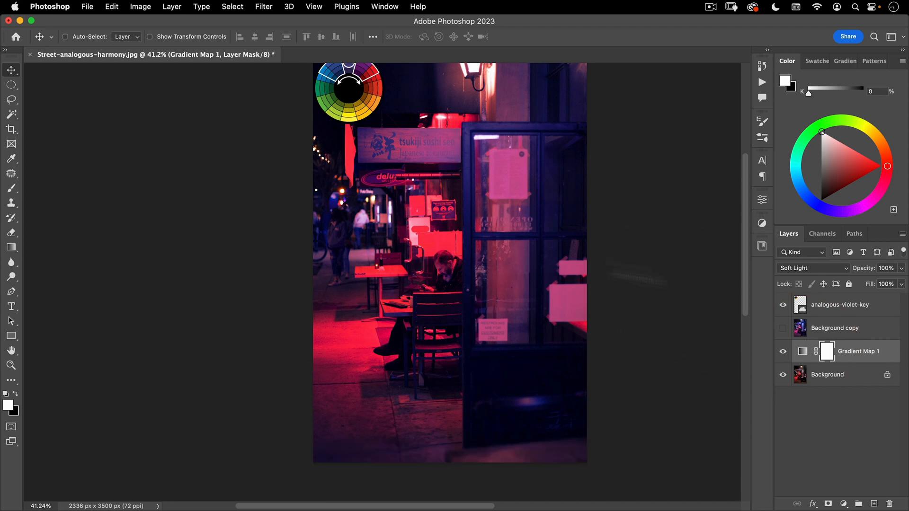
{"action": "double_click", "coordinate": [889, 360]}
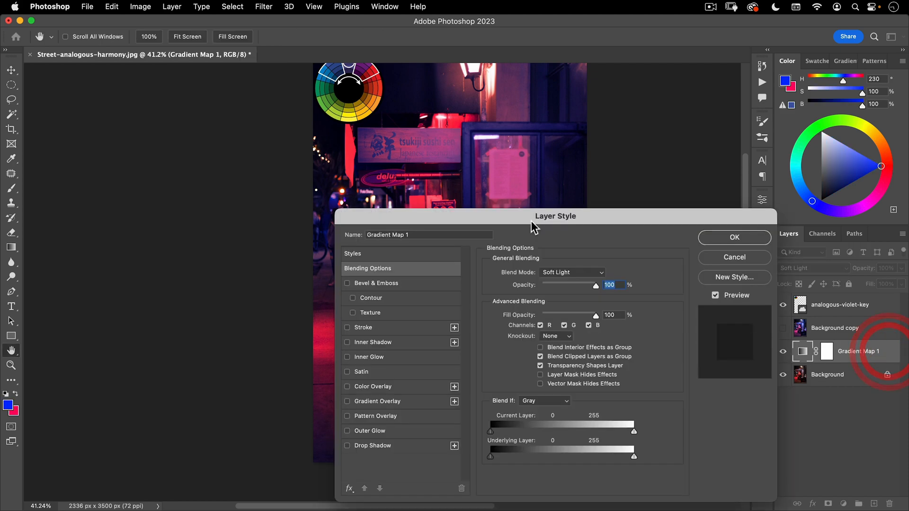
{"action": "left_click_drag", "start_coordinate": [516, 210], "coordinate": [151, 100]}
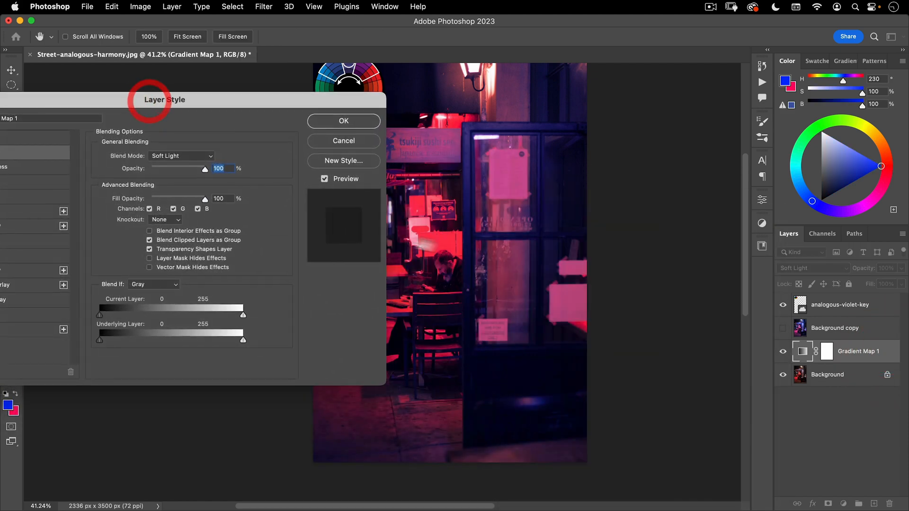
{"action": "left_click_drag", "start_coordinate": [236, 340], "coordinate": [195, 339]}
{"action": "left_click_drag", "start_coordinate": [178, 335], "coordinate": [235, 340]}
{"action": "left_click_drag", "start_coordinate": [178, 340], "coordinate": [165, 339]}
{"action": "left_click", "coordinate": [344, 121]}
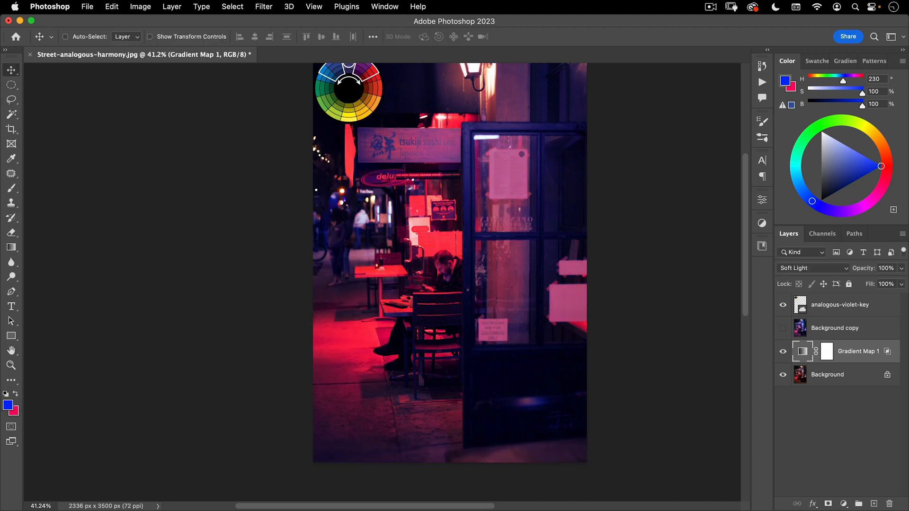
{"action": "left_click", "coordinate": [783, 351]}
{"action": "left_click", "coordinate": [784, 352]}
Add a Curves adjustment above the Gradient Map, raise the Blue channel's black point to output 23, and collapse its properties
{"action": "left_click", "coordinate": [844, 504]}
{"action": "left_click", "coordinate": [864, 312]}
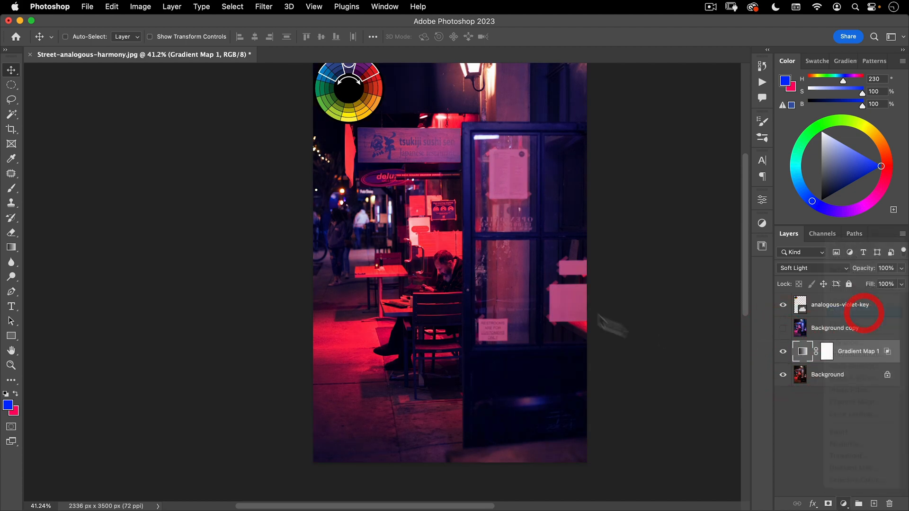
{"action": "left_click", "coordinate": [659, 247]}
{"action": "left_click", "coordinate": [660, 280]}
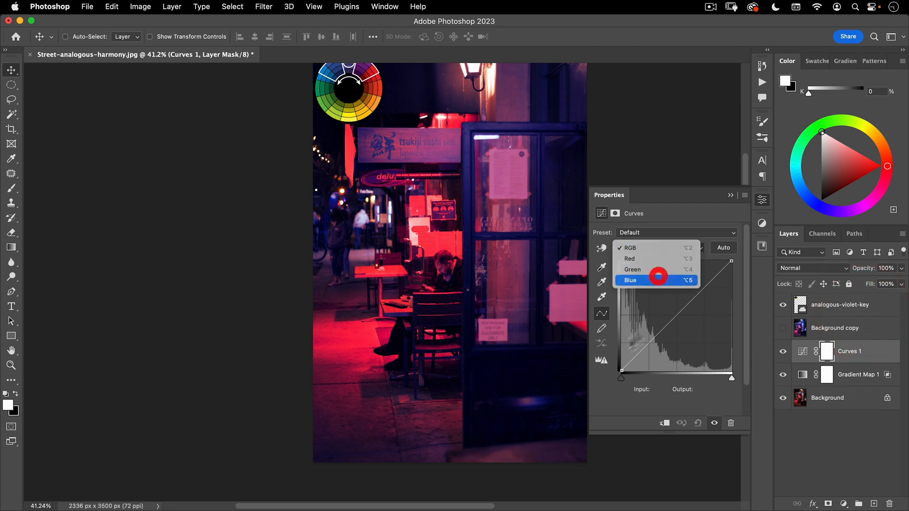
{"action": "left_click_drag", "start_coordinate": [622, 370], "coordinate": [622, 356]}
{"action": "left_click_drag", "start_coordinate": [517, 207], "coordinate": [520, 213]}
{"action": "left_click_drag", "start_coordinate": [622, 355], "coordinate": [622, 360]}
{"action": "left_click_drag", "start_coordinate": [388, 203], "coordinate": [326, 225]}
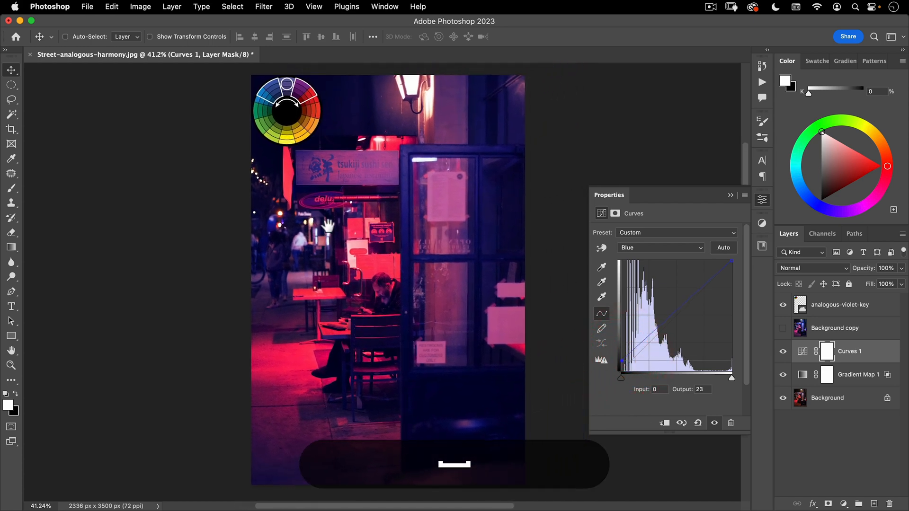
{"action": "left_click", "coordinate": [763, 199]}
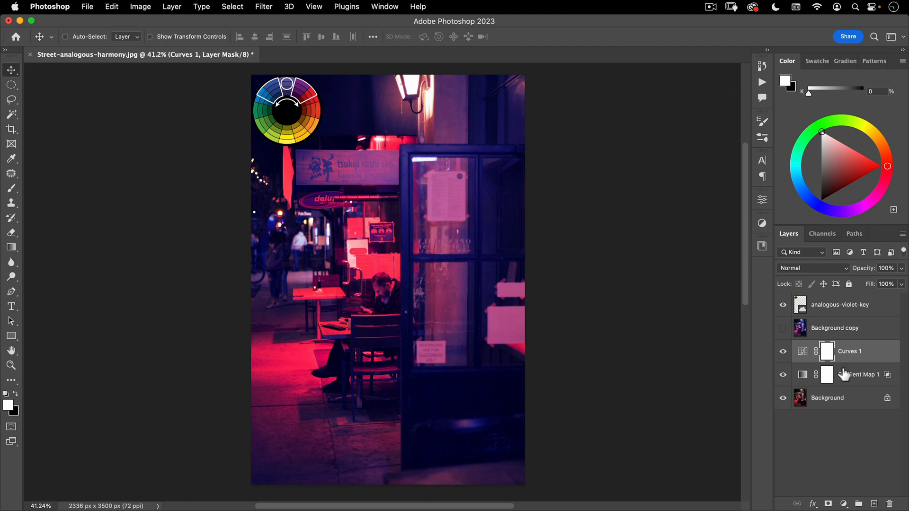
Compare the graded street photo with the Background copy version and the original Background
{"action": "left_click", "coordinate": [783, 329]}
{"action": "left_click", "coordinate": [783, 397], "text": "alt"}
{"action": "left_click", "coordinate": [783, 397], "text": "alt"}
{"action": "left_click", "coordinate": [784, 397], "text": "alt"}
{"action": "left_click", "coordinate": [784, 398], "text": "alt"}
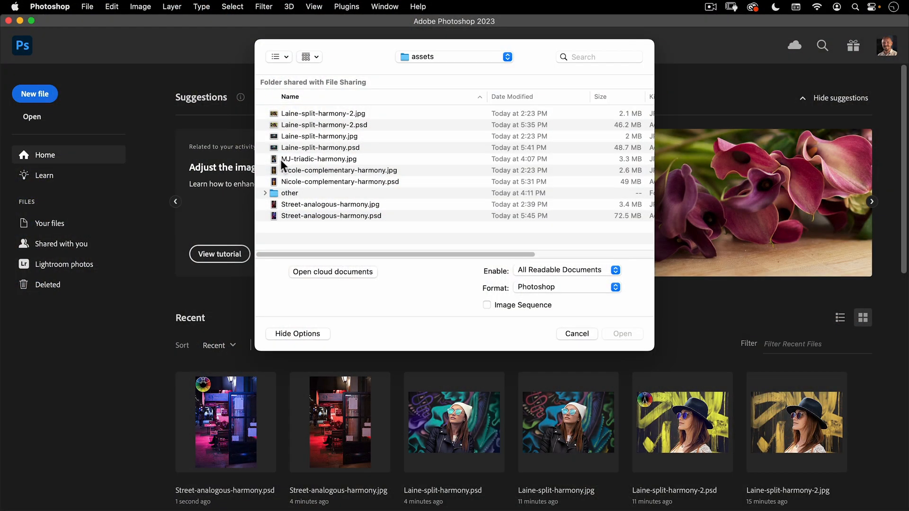
Open MJ-triadic-harmony.jpg and place the triadic-blue-key wheel from the Color Harmonies library in the photo's upper-left corner
{"action": "double_click", "coordinate": [308, 159]}
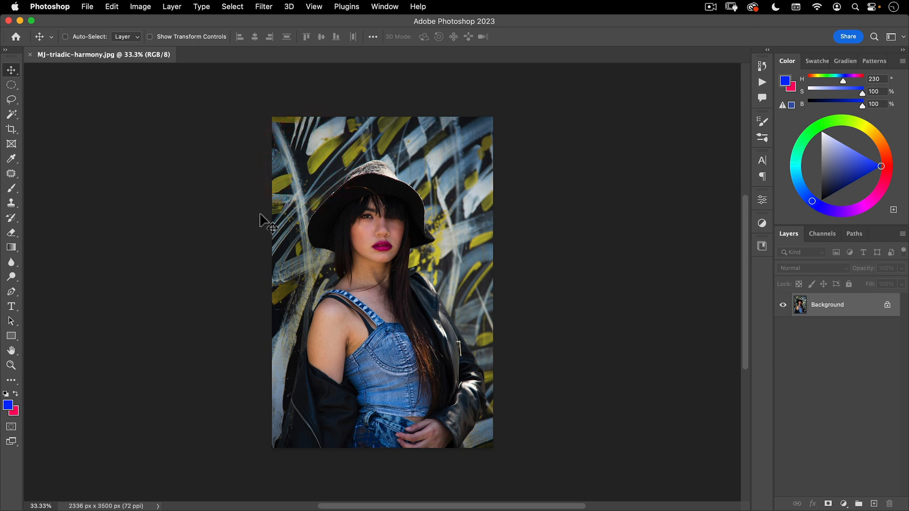
{"action": "left_click", "coordinate": [763, 246]}
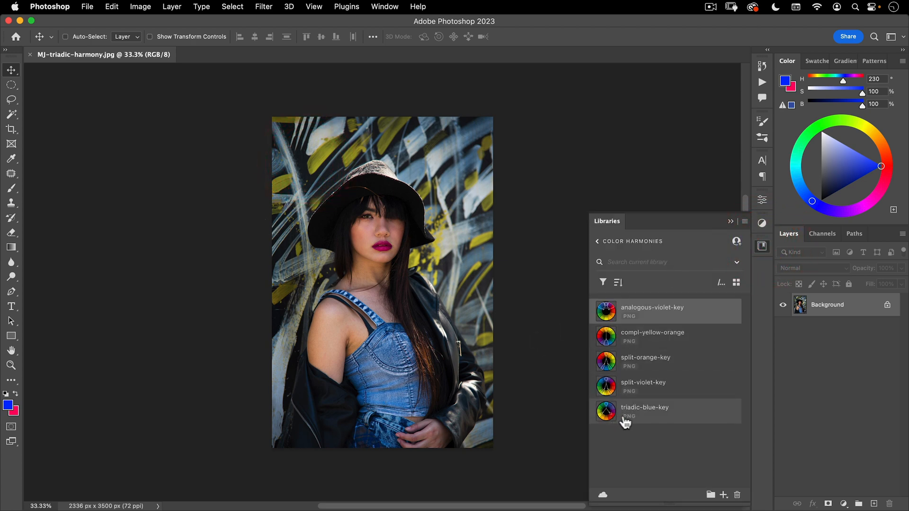
{"action": "left_click_drag", "start_coordinate": [645, 414], "coordinate": [303, 178]}
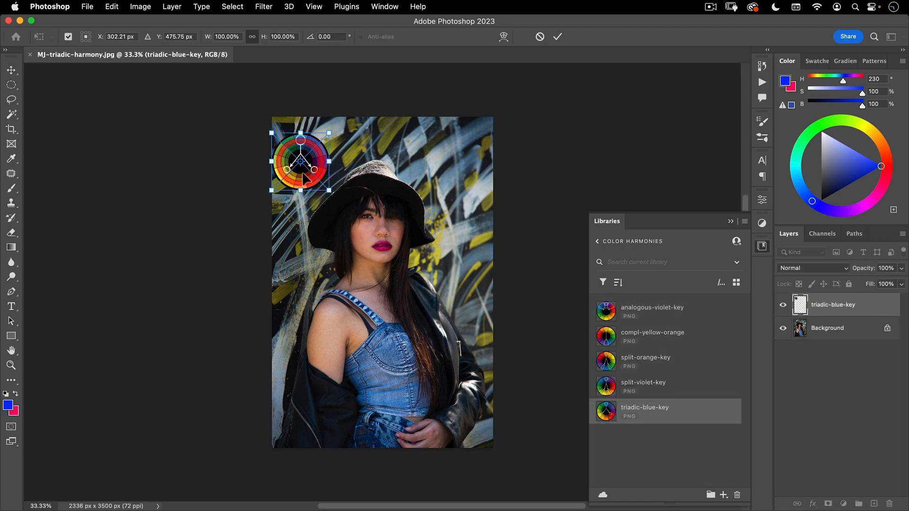
{"action": "key", "text": "Return"}
{"action": "left_click", "coordinate": [763, 245]}
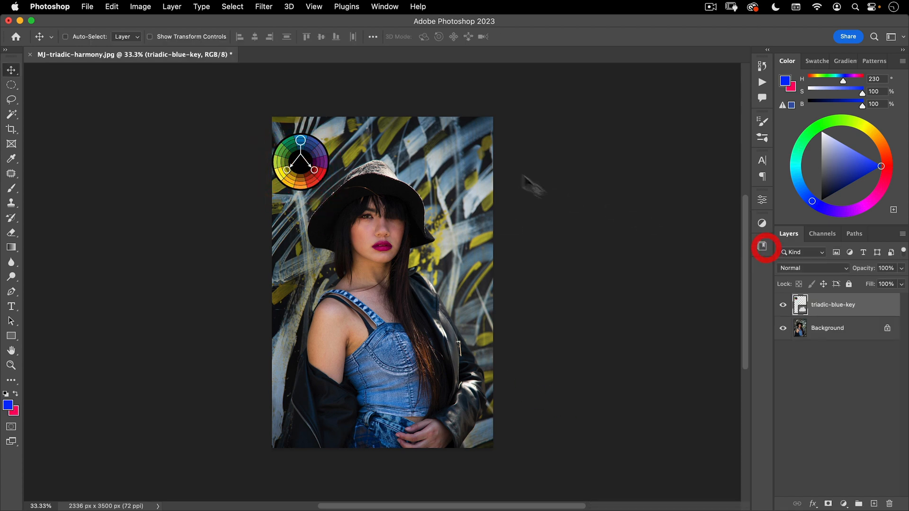
Examine the blue key and its triadic partner colours on the wheel against the colours in the portrait
{"action": "key", "text": "super+space"}
{"action": "left_click_drag", "start_coordinate": [322, 158], "coordinate": [375, 115]}
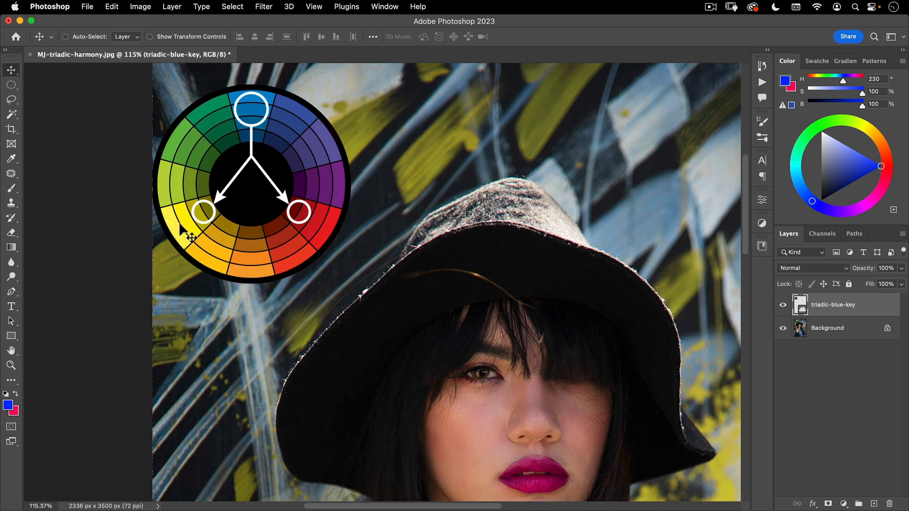
{"action": "key", "text": "space"}
{"action": "mouse_move", "coordinate": [233, 184]}
{"action": "left_mouse_down"}
{"action": "mouse_move", "coordinate": [227, 232]}
{"action": "mouse_move", "coordinate": [233, 168]}
{"action": "left_mouse_up"}
{"action": "key", "text": "super+space"}
{"action": "left_click_drag", "start_coordinate": [323, 171], "coordinate": [271, 204]}
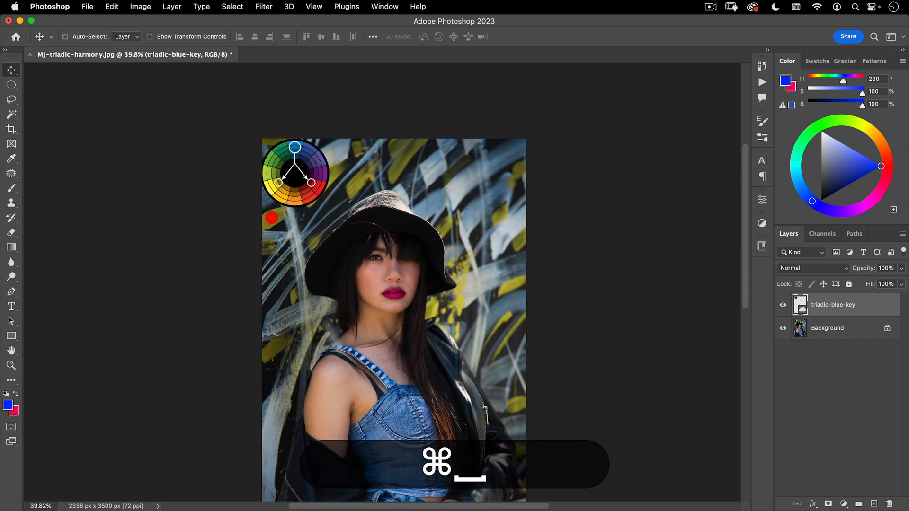
{"action": "key", "text": "space"}
{"action": "left_click_drag", "start_coordinate": [310, 279], "coordinate": [272, 218]}
{"action": "left_click_drag", "start_coordinate": [321, 300], "coordinate": [321, 300]}
{"action": "key", "text": "space"}
{"action": "left_click_drag", "start_coordinate": [314, 263], "coordinate": [315, 288]}
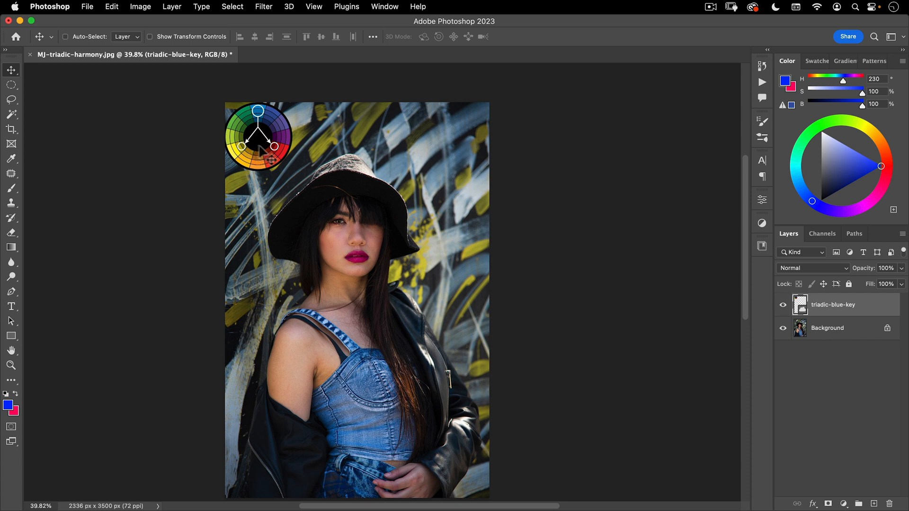
Add a Hue/Saturation adjustment above Background, target Yellows from the wall paint, and shift the colour range to 21°/51° and 81°\110°
{"action": "left_click", "coordinate": [825, 334]}
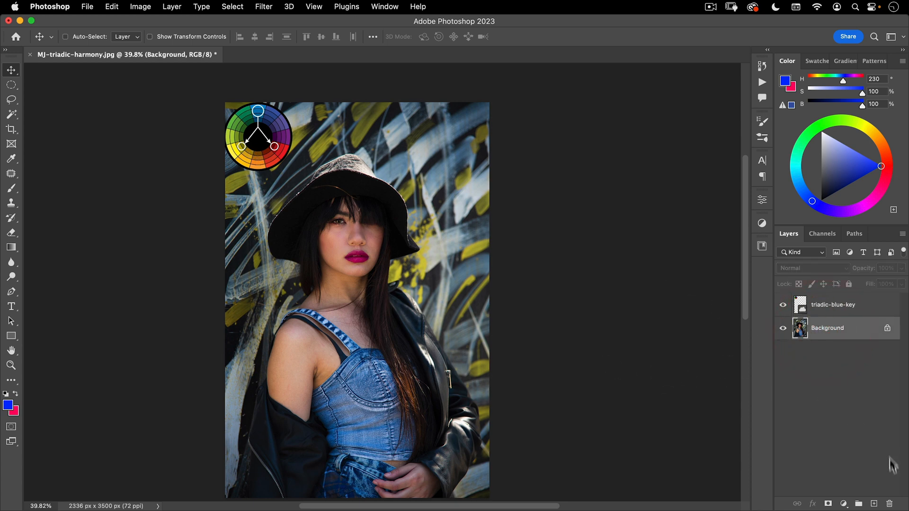
{"action": "left_click", "coordinate": [844, 503]}
{"action": "left_click", "coordinate": [856, 354]}
{"action": "left_click", "coordinate": [602, 248]}
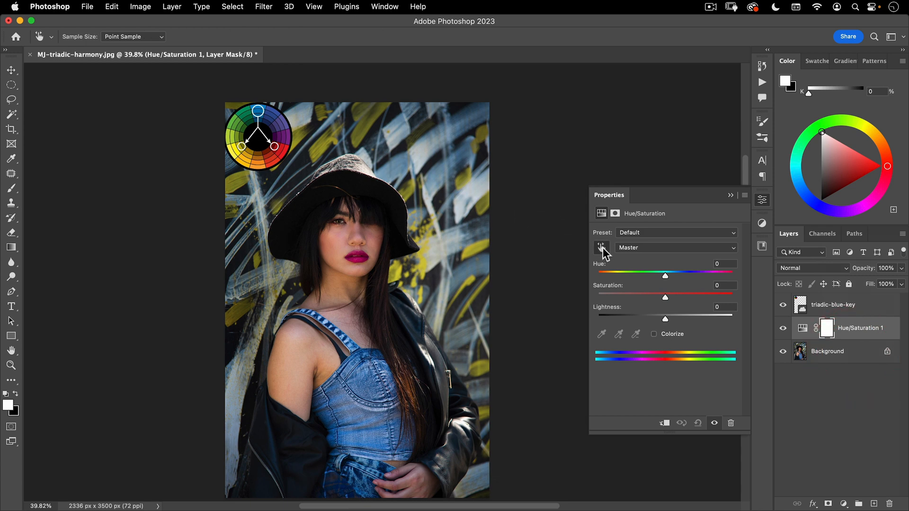
{"action": "left_click", "coordinate": [475, 250]}
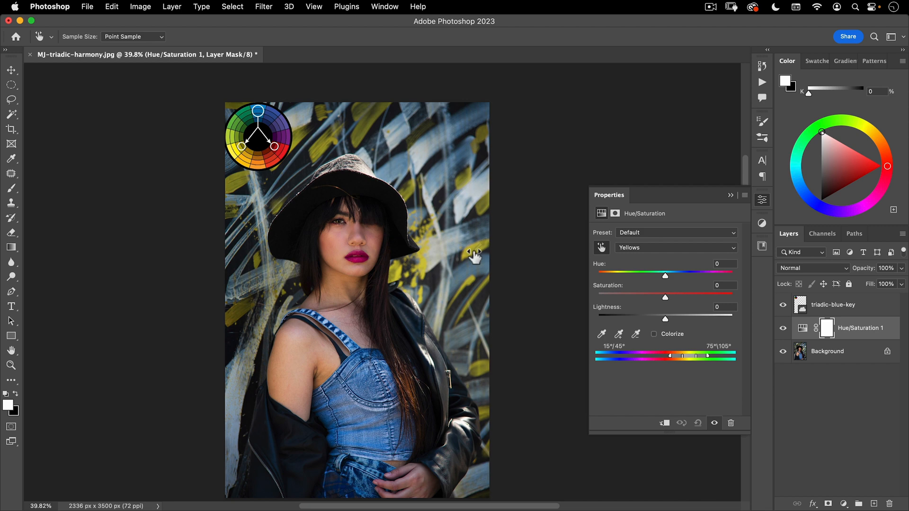
{"action": "left_click_drag", "start_coordinate": [693, 355], "coordinate": [696, 355]}
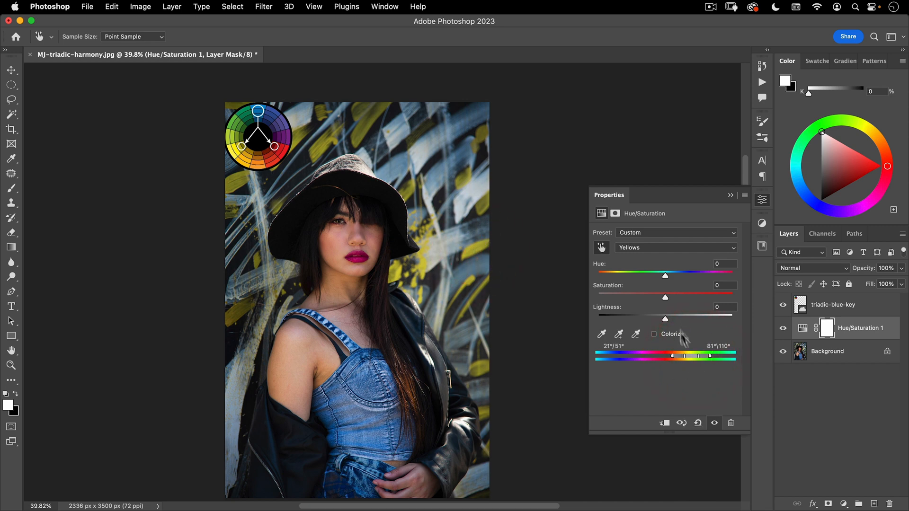
Set the Yellows' hue to -8 and saturation to +28 in the Hue/Saturation adjustment
{"action": "mouse_move", "coordinate": [662, 278]}
{"action": "left_mouse_down"}
{"action": "mouse_move", "coordinate": [655, 274]}
{"action": "mouse_move", "coordinate": [682, 299]}
{"action": "mouse_move", "coordinate": [661, 279]}
{"action": "left_mouse_up"}
{"action": "left_click", "coordinate": [684, 294]}
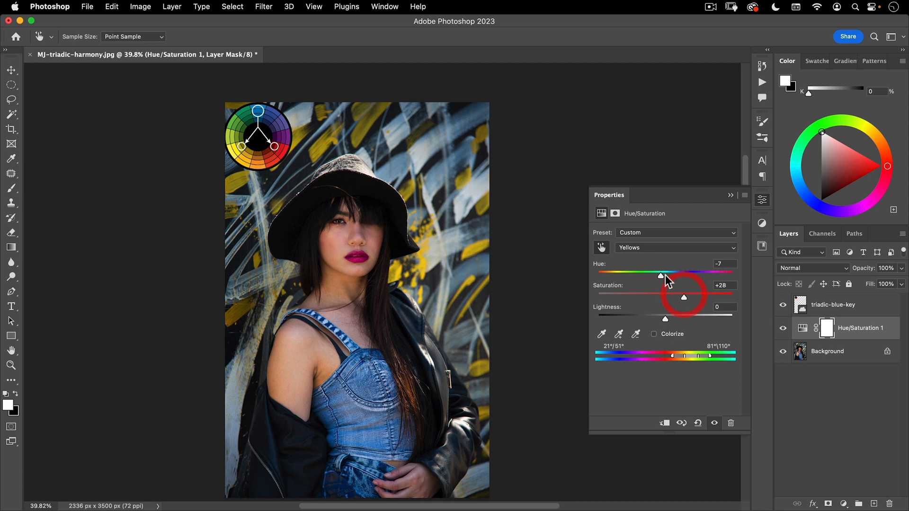
{"action": "left_click_drag", "start_coordinate": [658, 275], "coordinate": [660, 276]}
{"action": "left_click", "coordinate": [684, 295]}
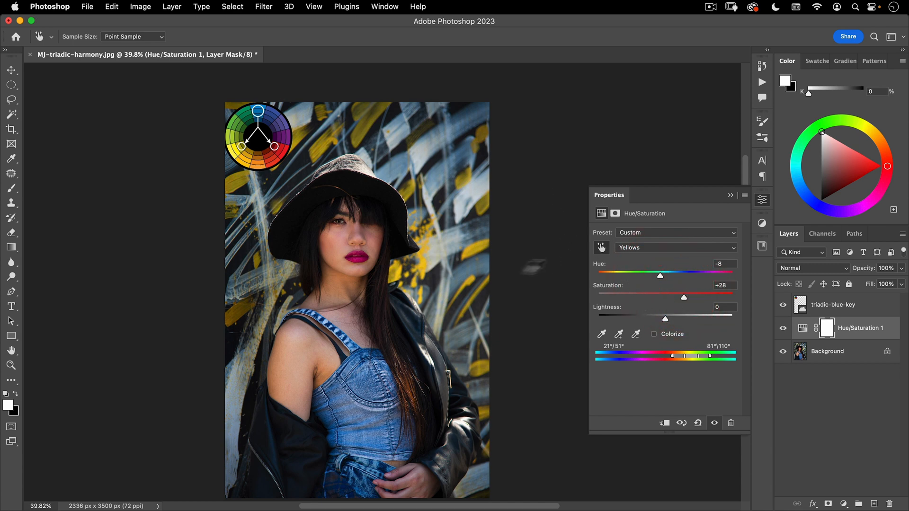
Target the Magentas from the lips, shift their hue toward red, raise their saturation slightly, and collapse the adjustment's properties
{"action": "left_click", "coordinate": [601, 248]}
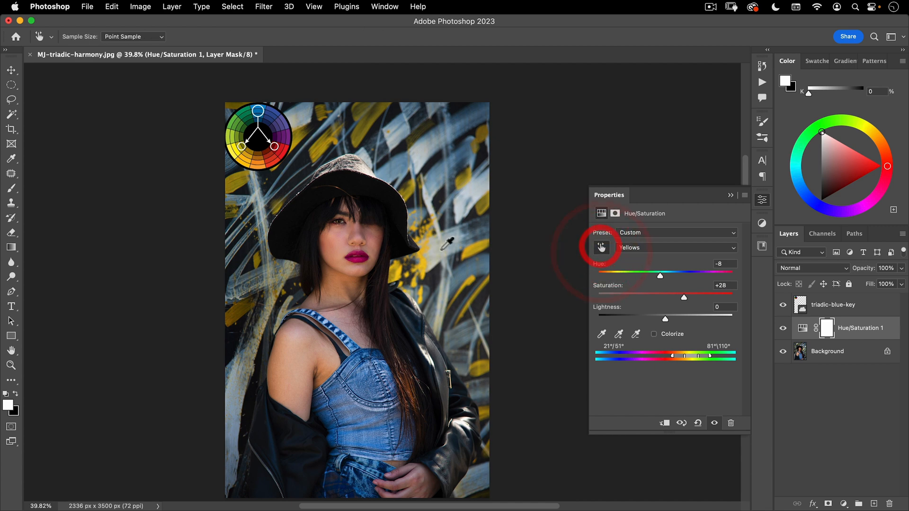
{"action": "left_click", "coordinate": [360, 259]}
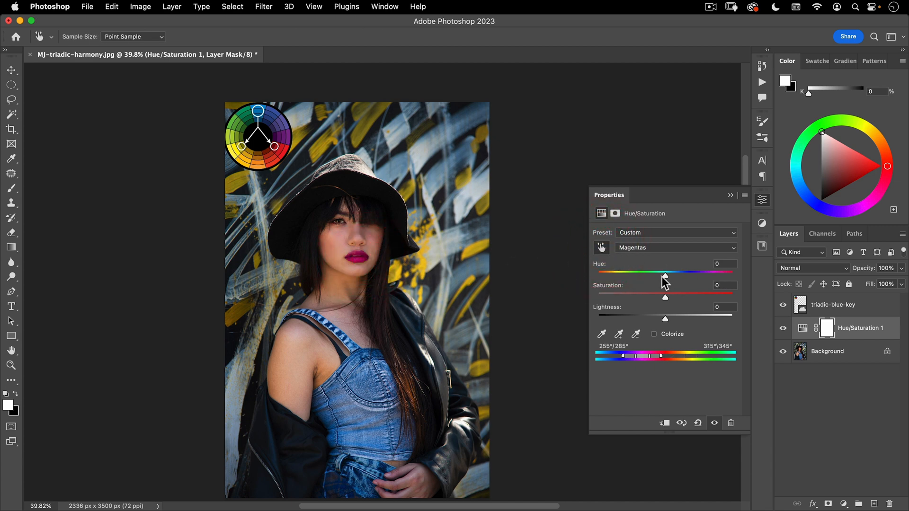
{"action": "mouse_move", "coordinate": [665, 273]}
{"action": "left_mouse_down"}
{"action": "mouse_move", "coordinate": [681, 271]}
{"action": "mouse_move", "coordinate": [669, 263]}
{"action": "left_mouse_up"}
{"action": "left_click_drag", "start_coordinate": [665, 297], "coordinate": [671, 301]}
{"action": "left_click", "coordinate": [762, 201]}
Compare the portrait with and without the Hue/Saturation adjustment, leaving the adjustment visible
{"action": "left_click", "coordinate": [784, 330]}
{"action": "left_click", "coordinate": [784, 329]}
{"action": "left_click", "coordinate": [784, 328]}
{"action": "left_click", "coordinate": [784, 328]}
{"action": "left_click", "coordinate": [784, 329]}
{"action": "left_click", "coordinate": [783, 329]}
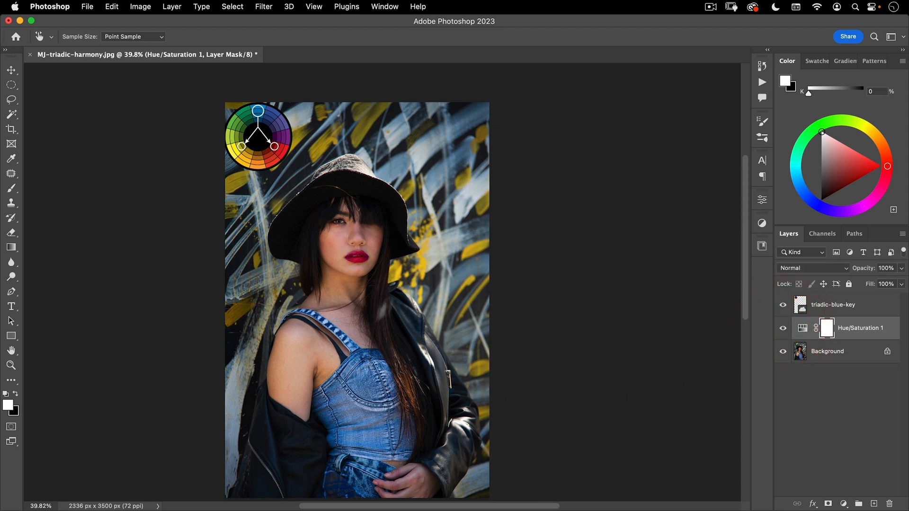